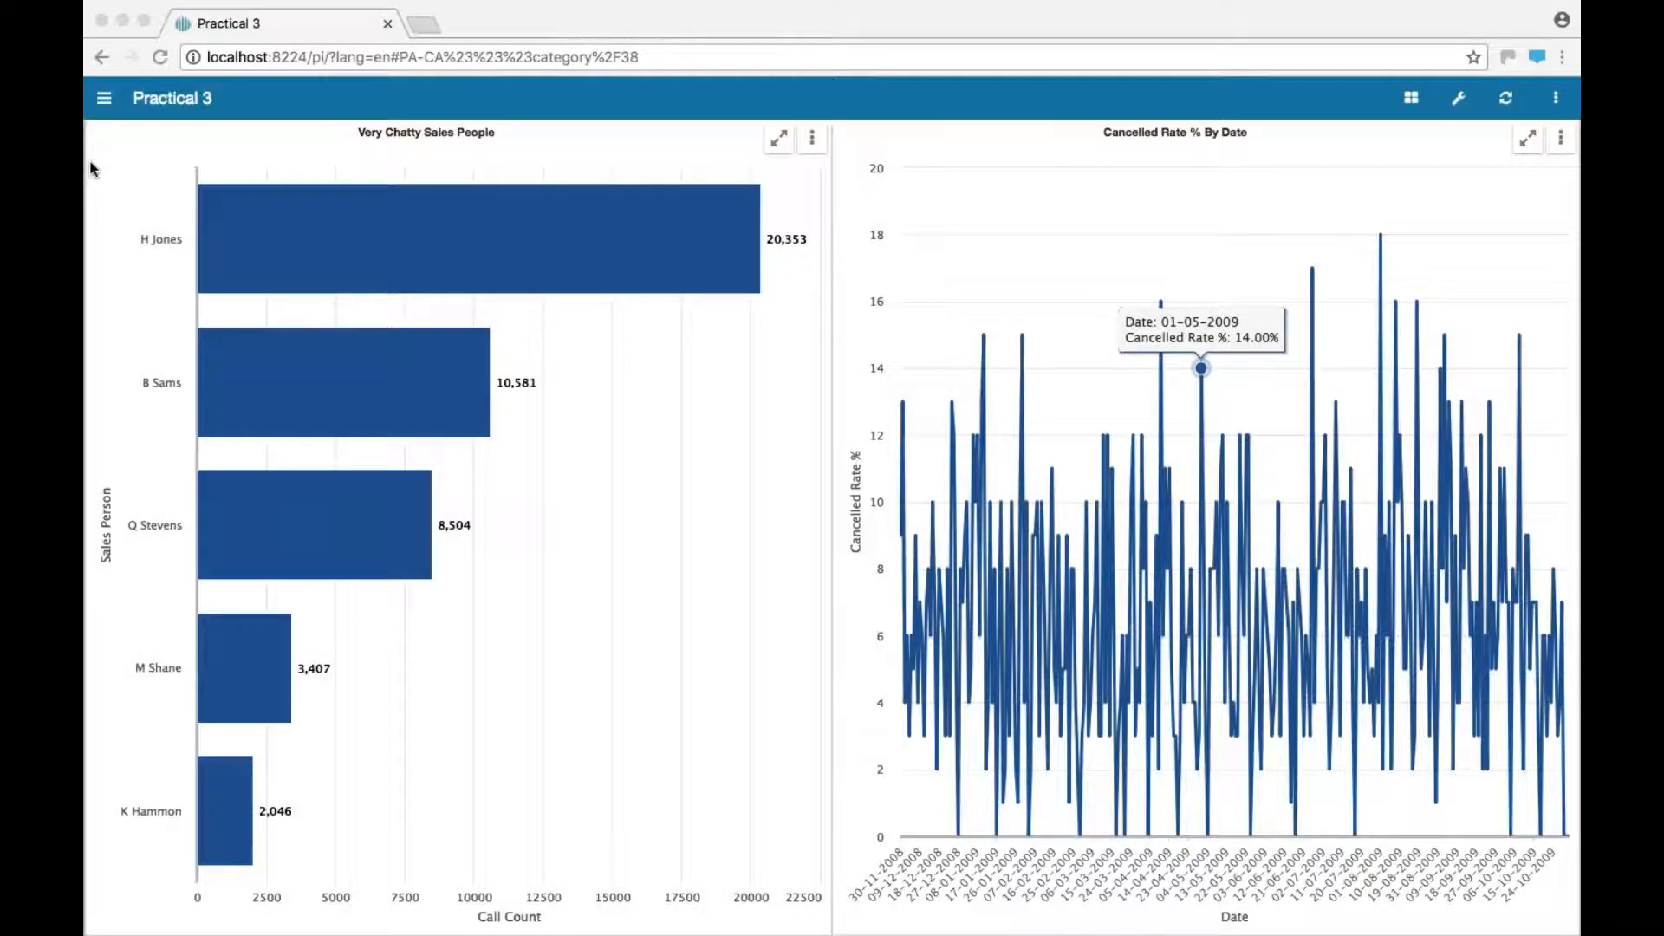
# Open the Practical 4 dashboard and create a new chart of type Table in its upper empty pane
pyautogui.click(104, 100)
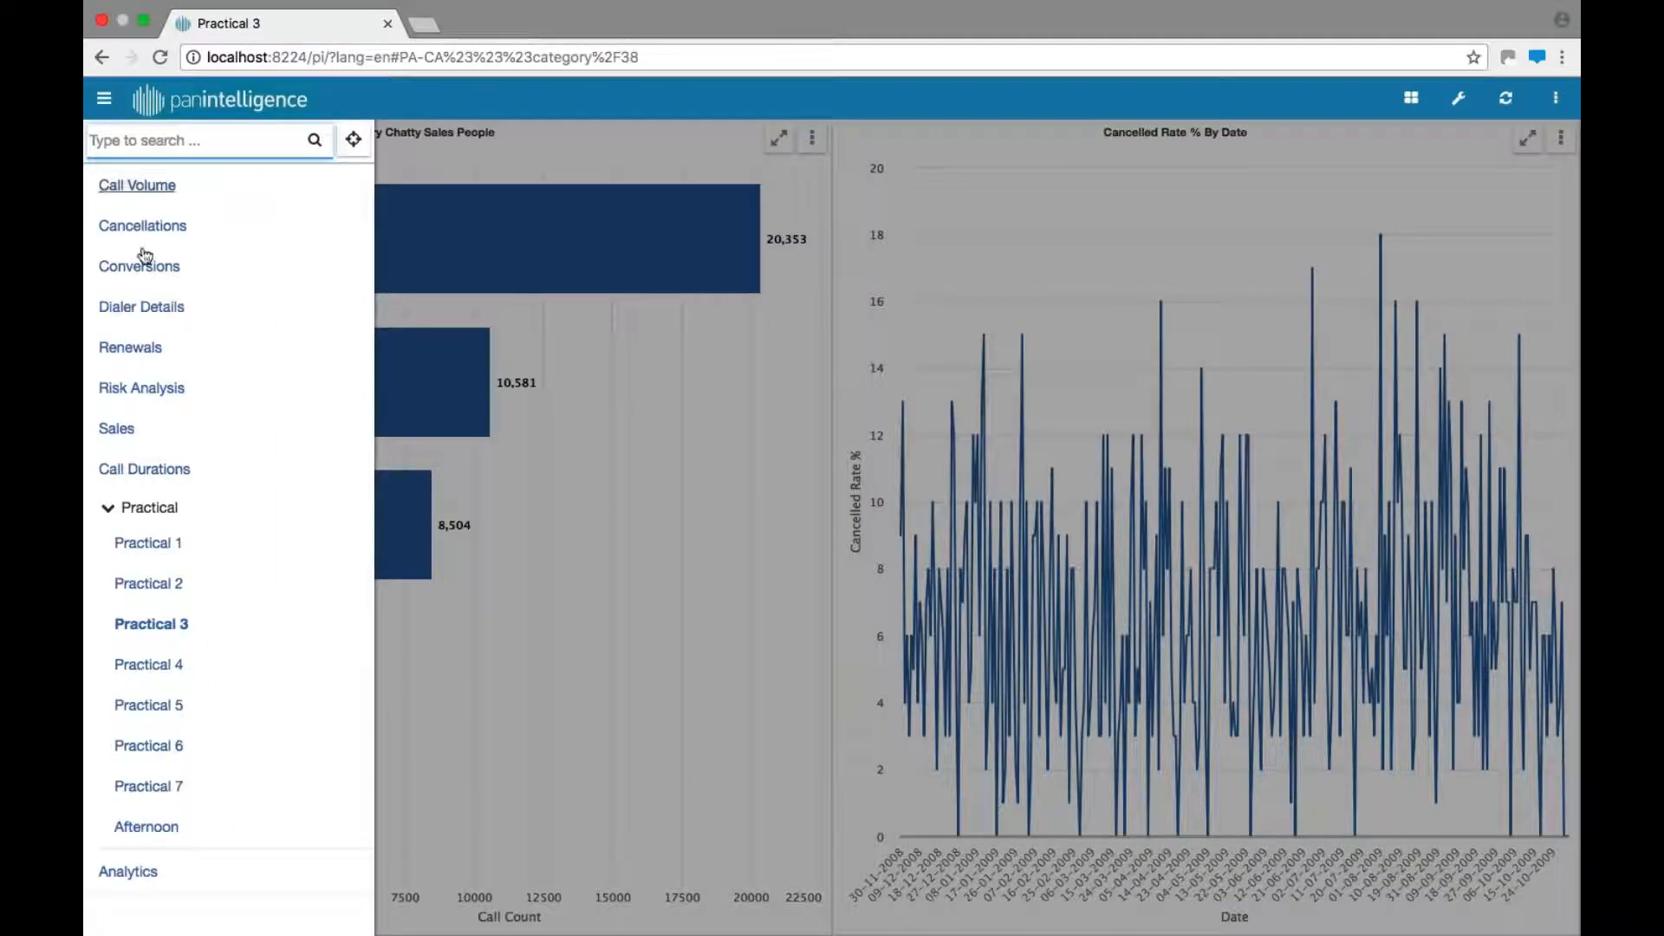
pyautogui.click(149, 665)
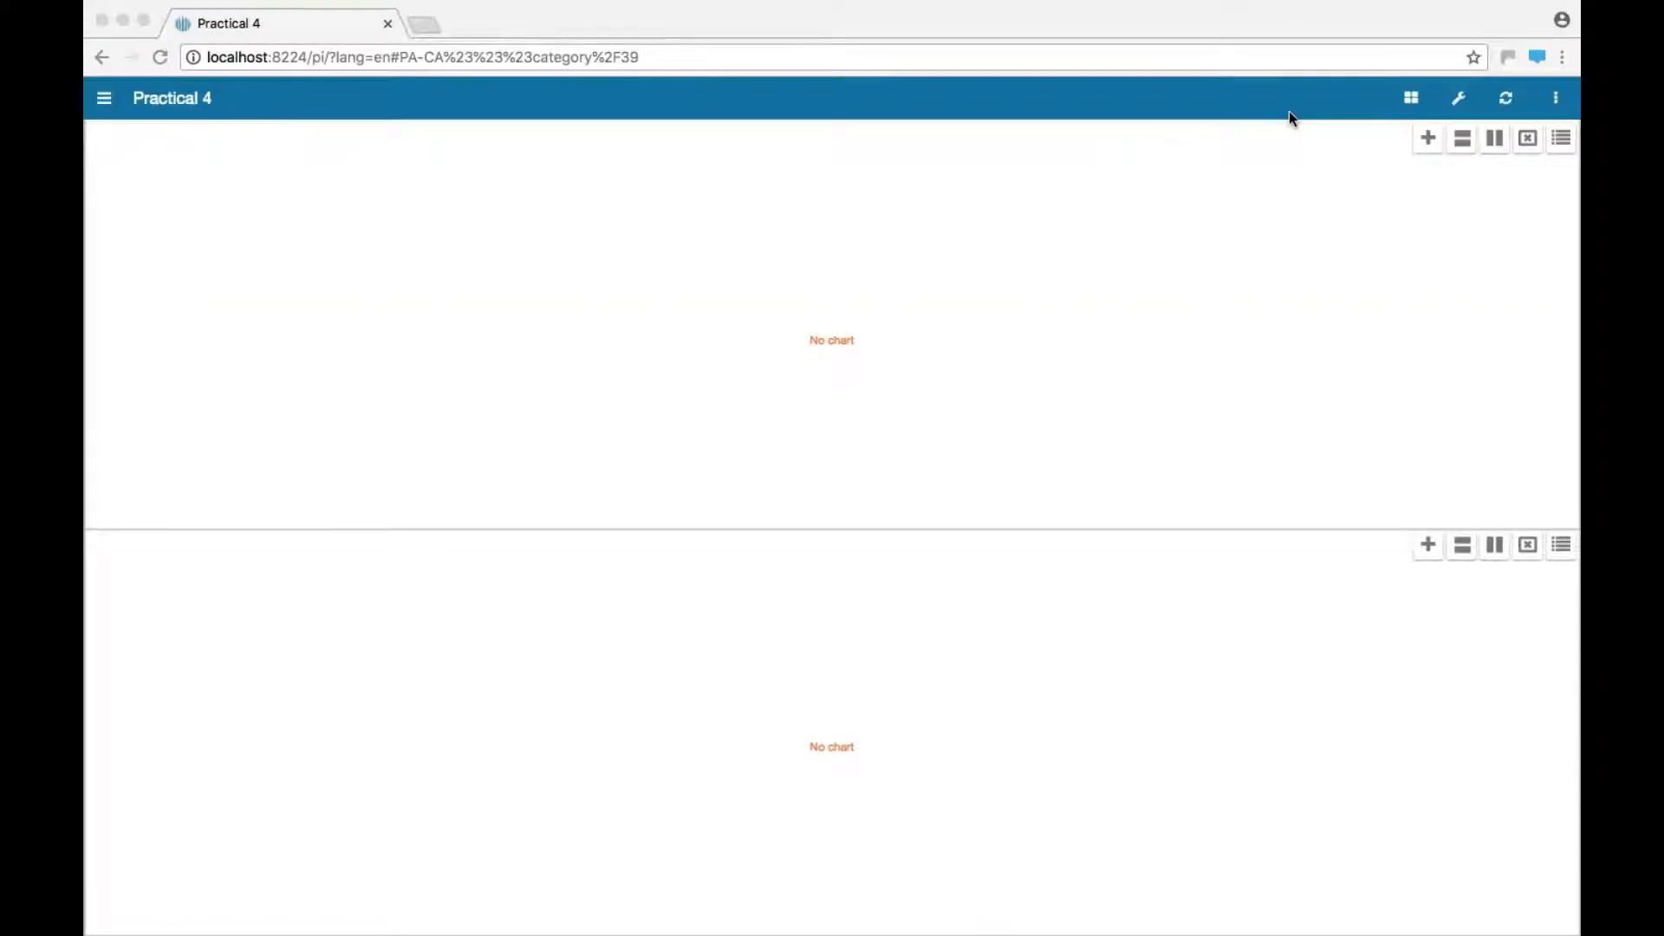
pyautogui.click(1428, 140)
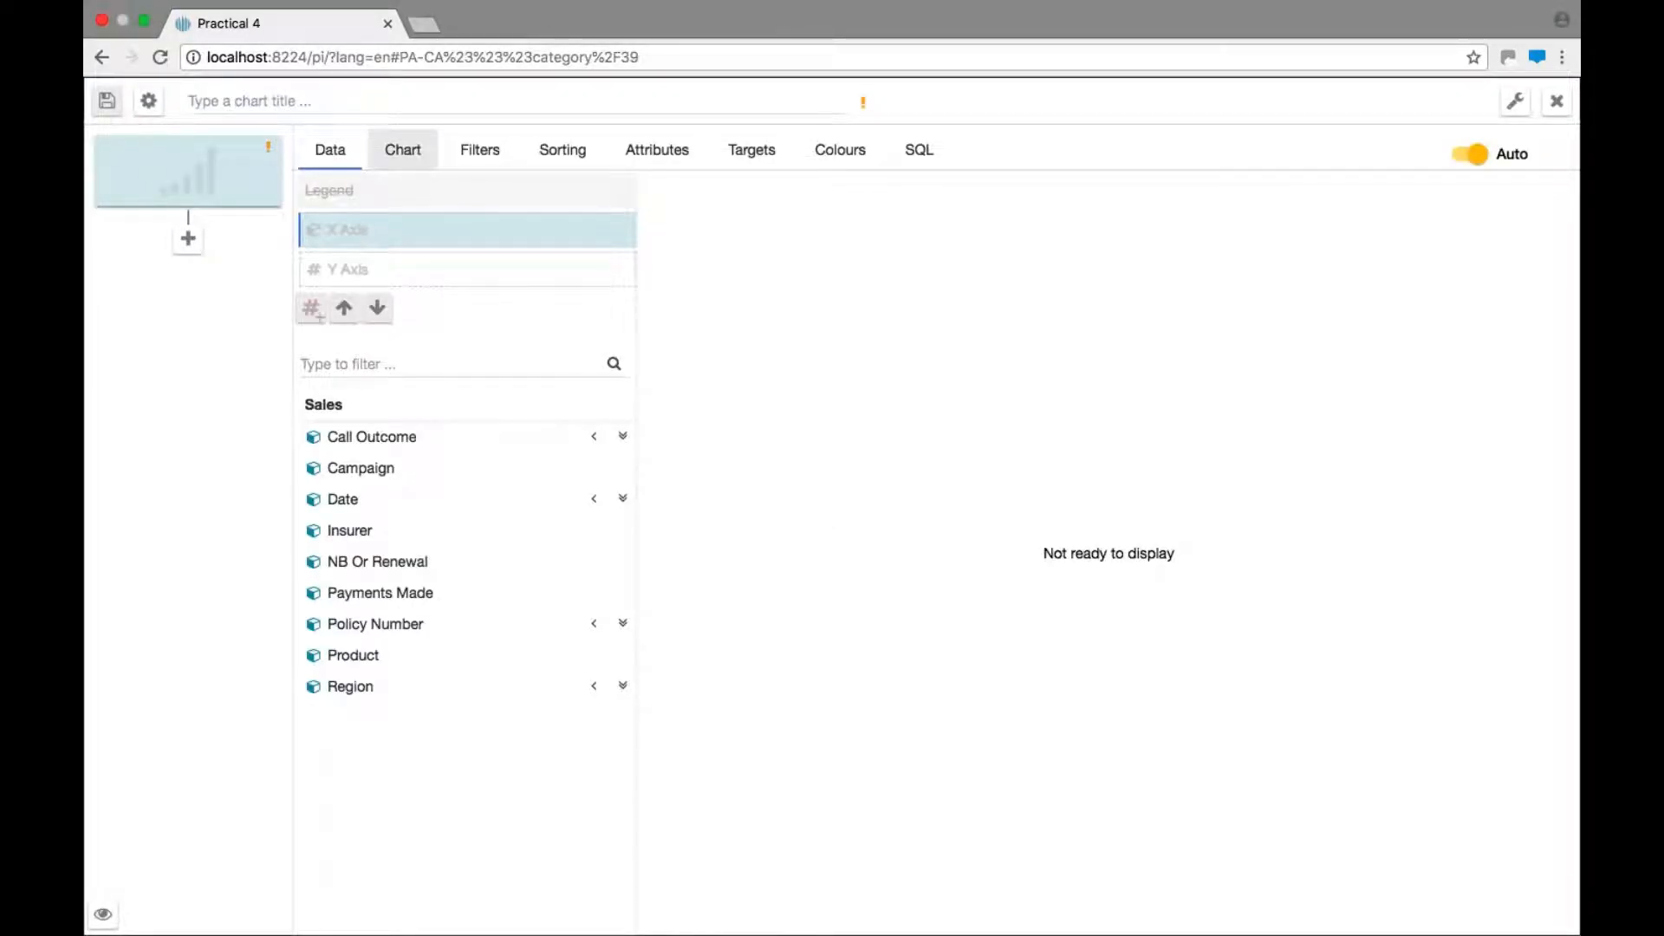
pyautogui.click(402, 152)
pyautogui.click(358, 871)
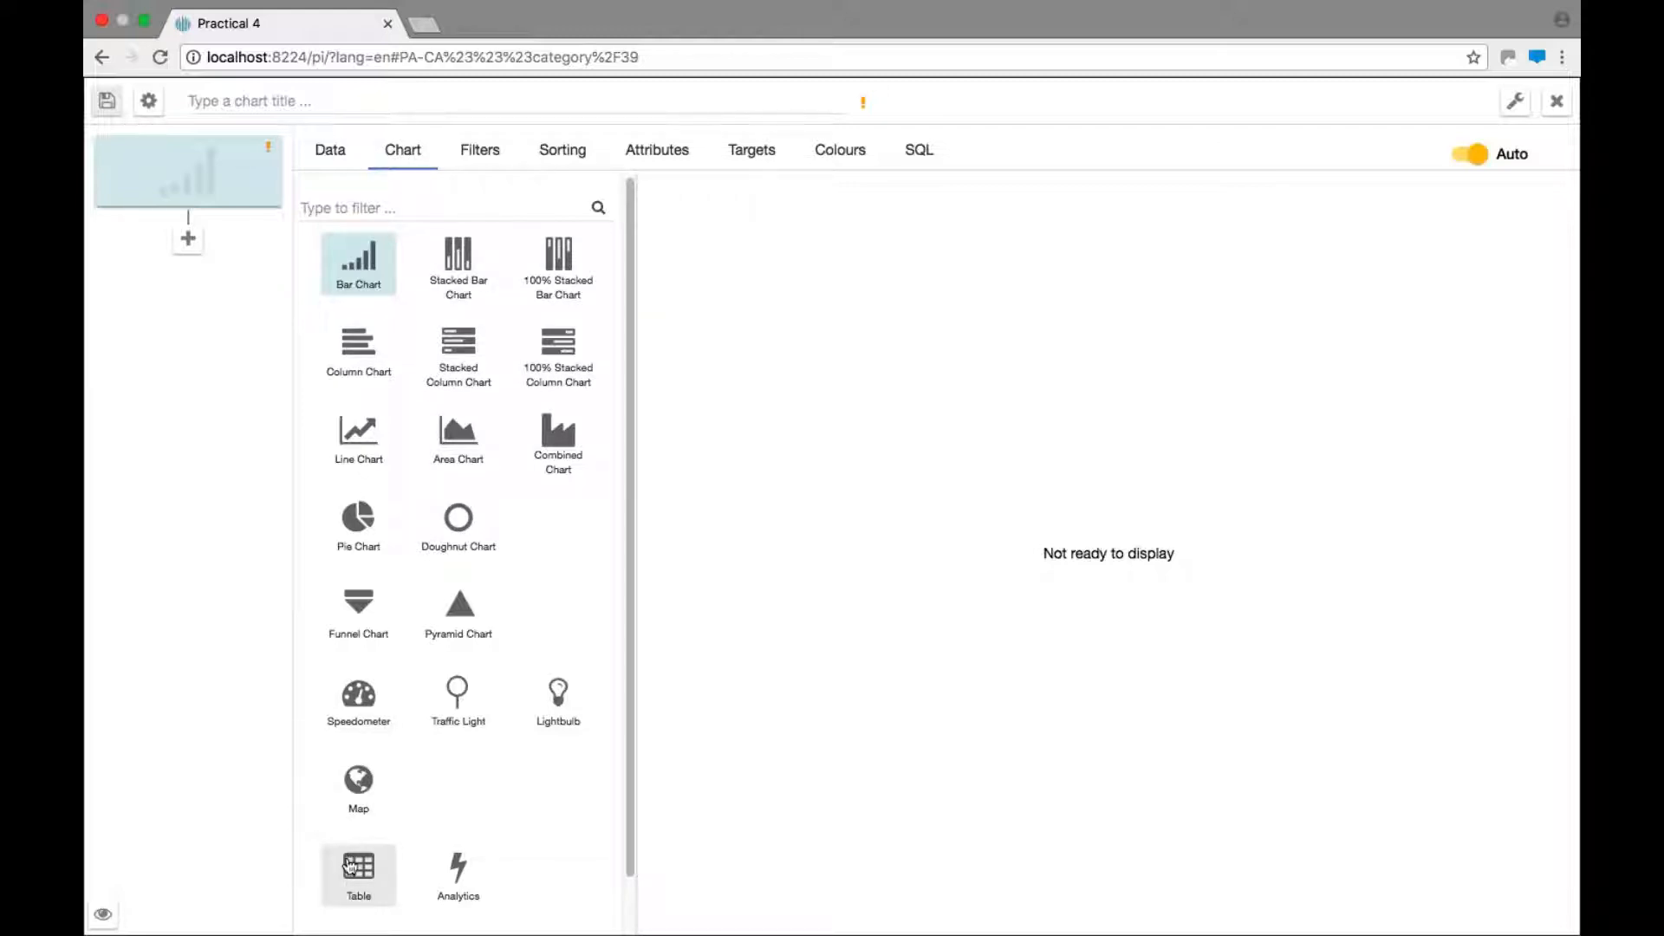
# Add Product, Insurer and Campaign as the first three data columns of the table
pyautogui.click(339, 153)
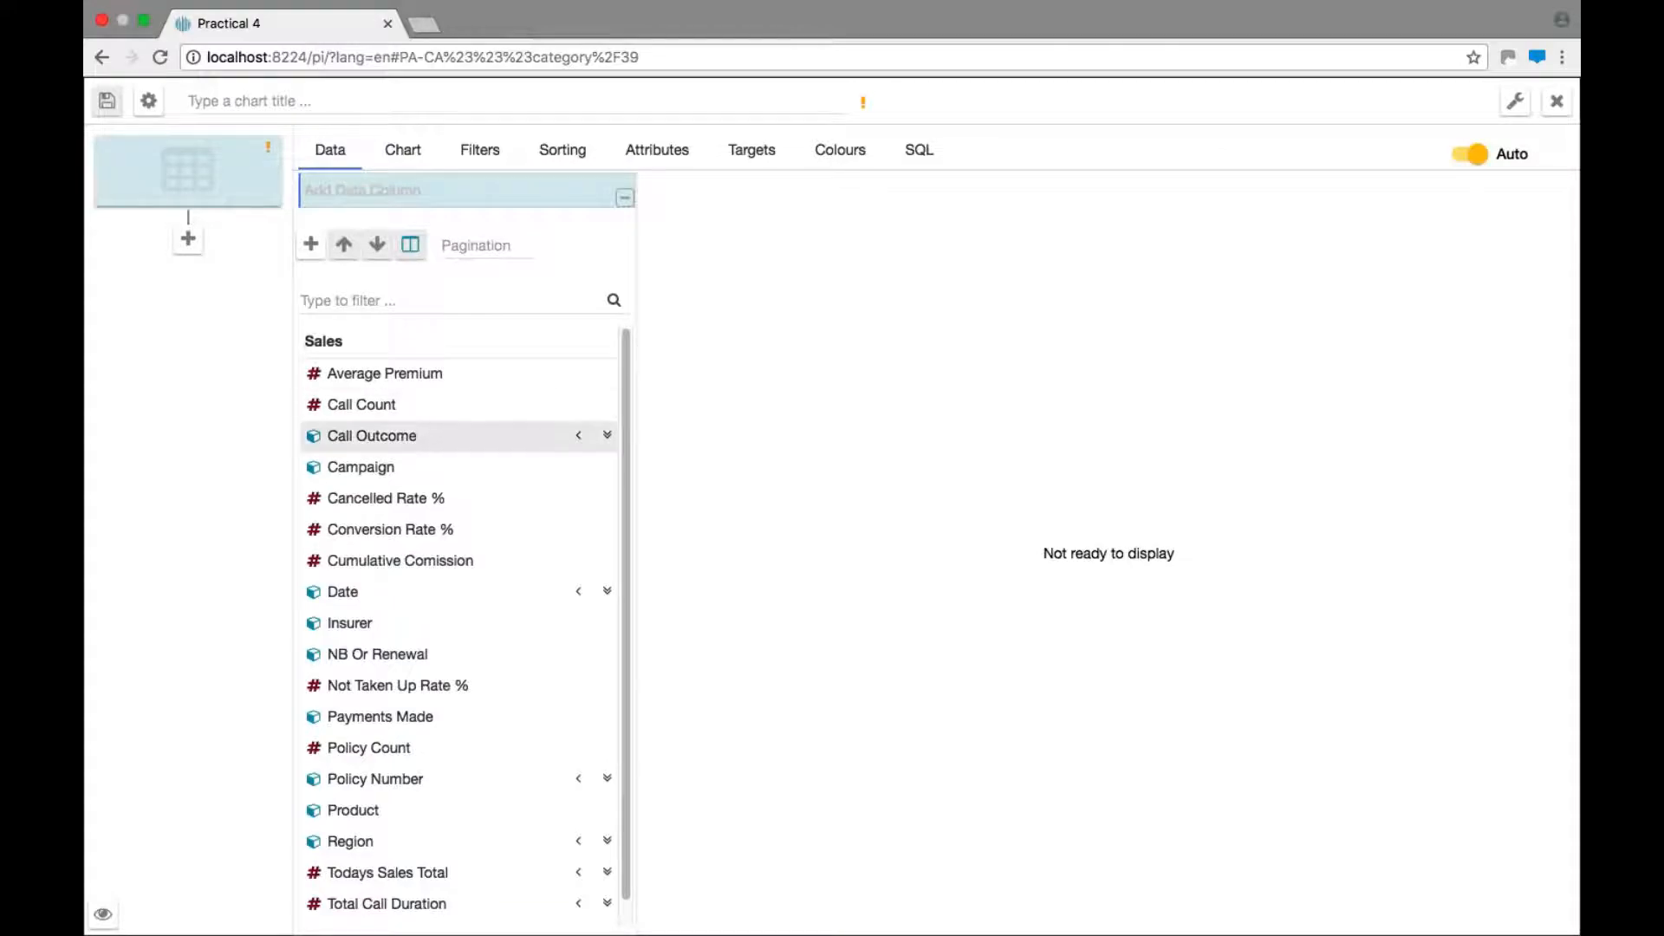
pyautogui.click(359, 808)
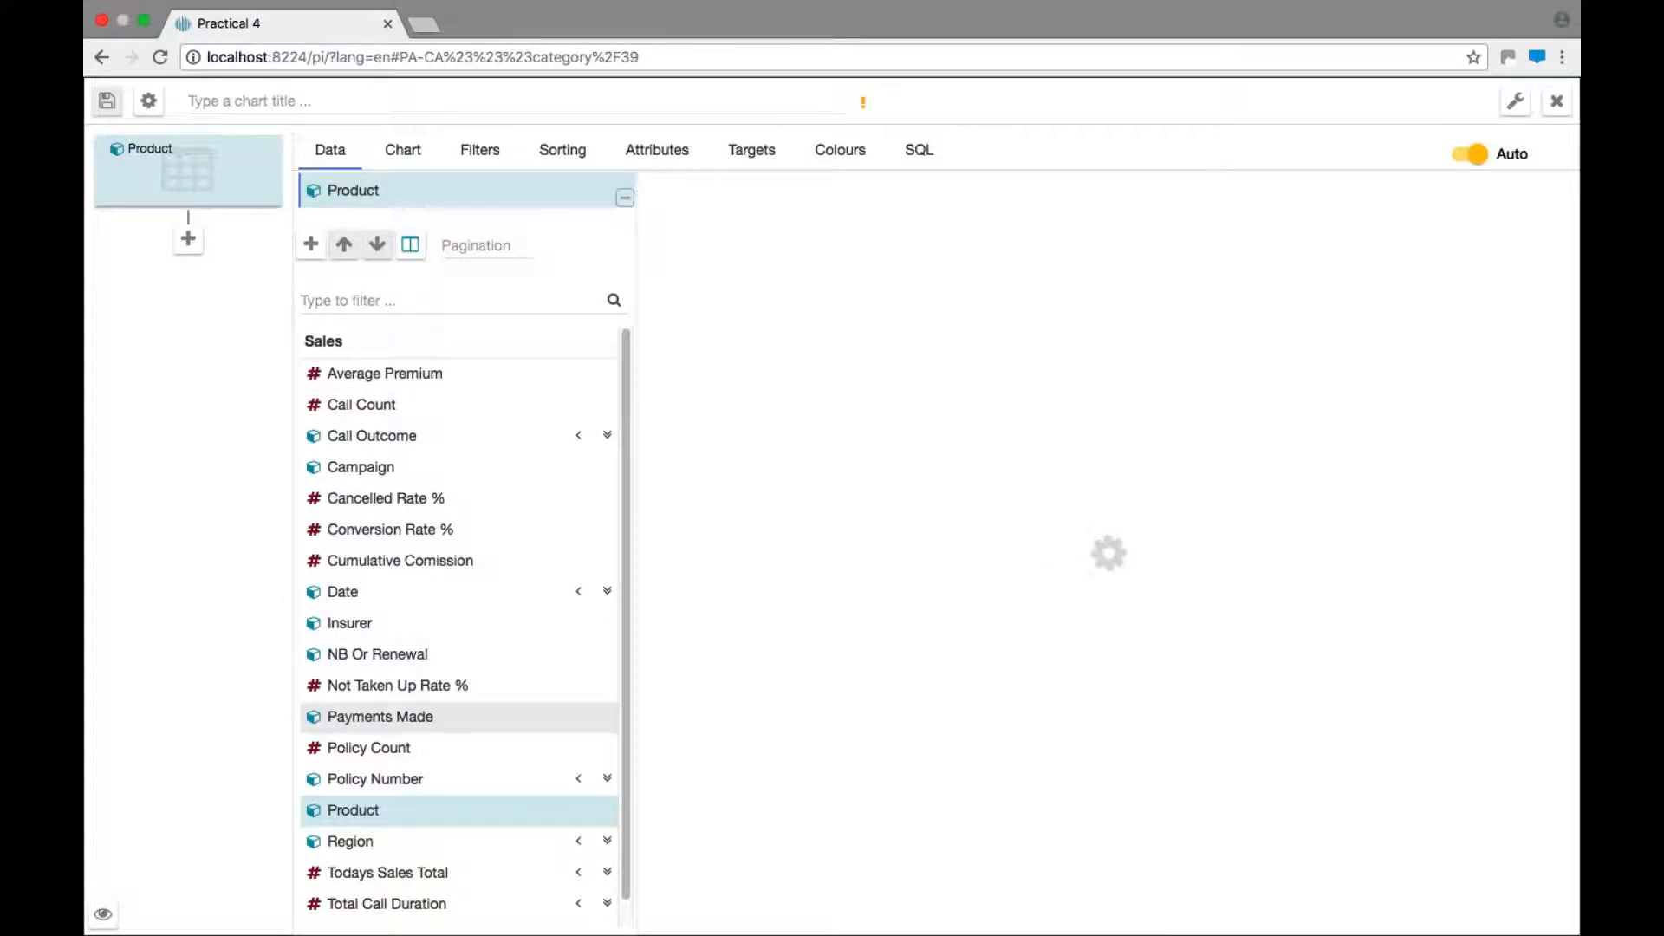
pyautogui.click(311, 245)
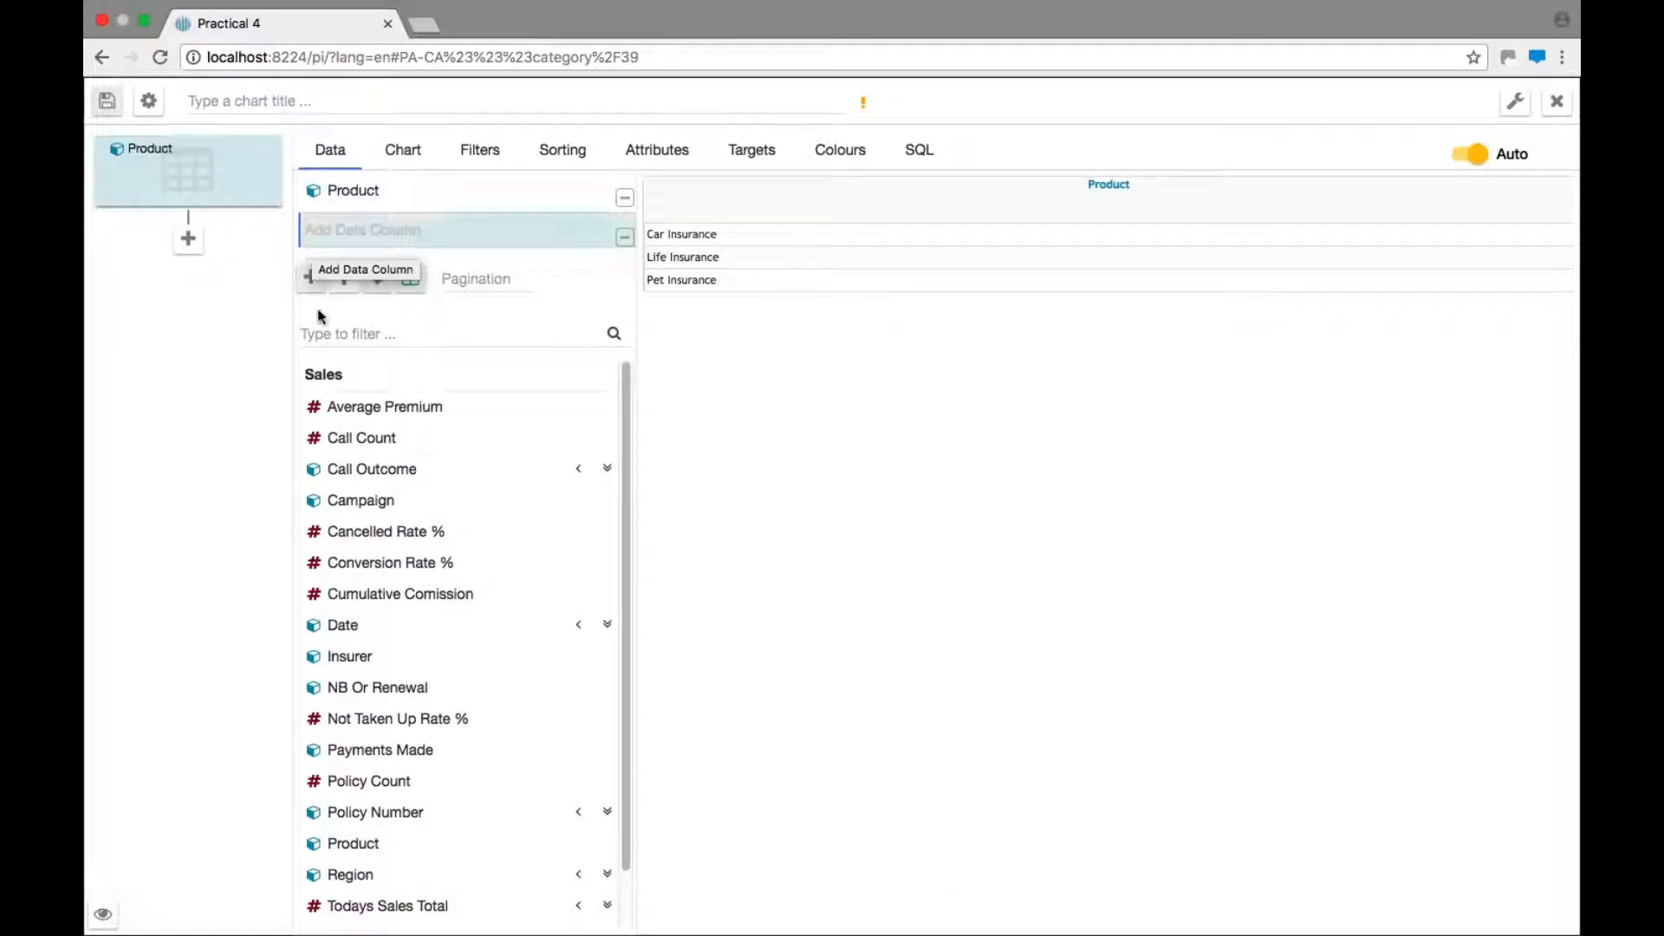
pyautogui.click(342, 657)
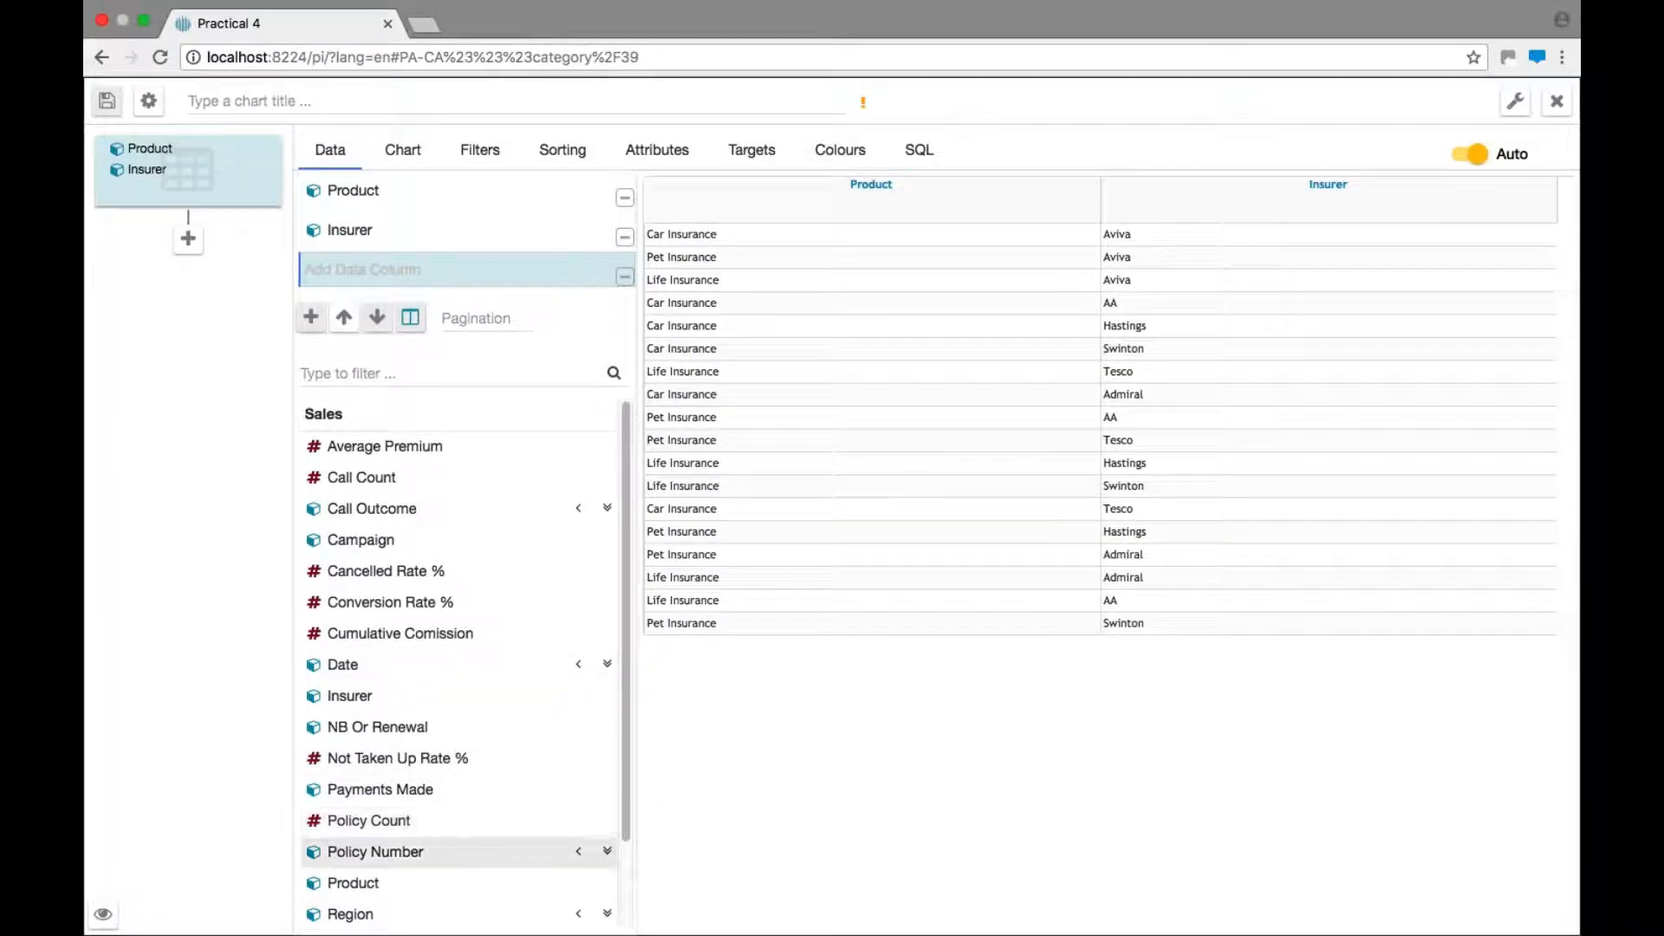
pyautogui.scroll(-2, 459, 659)
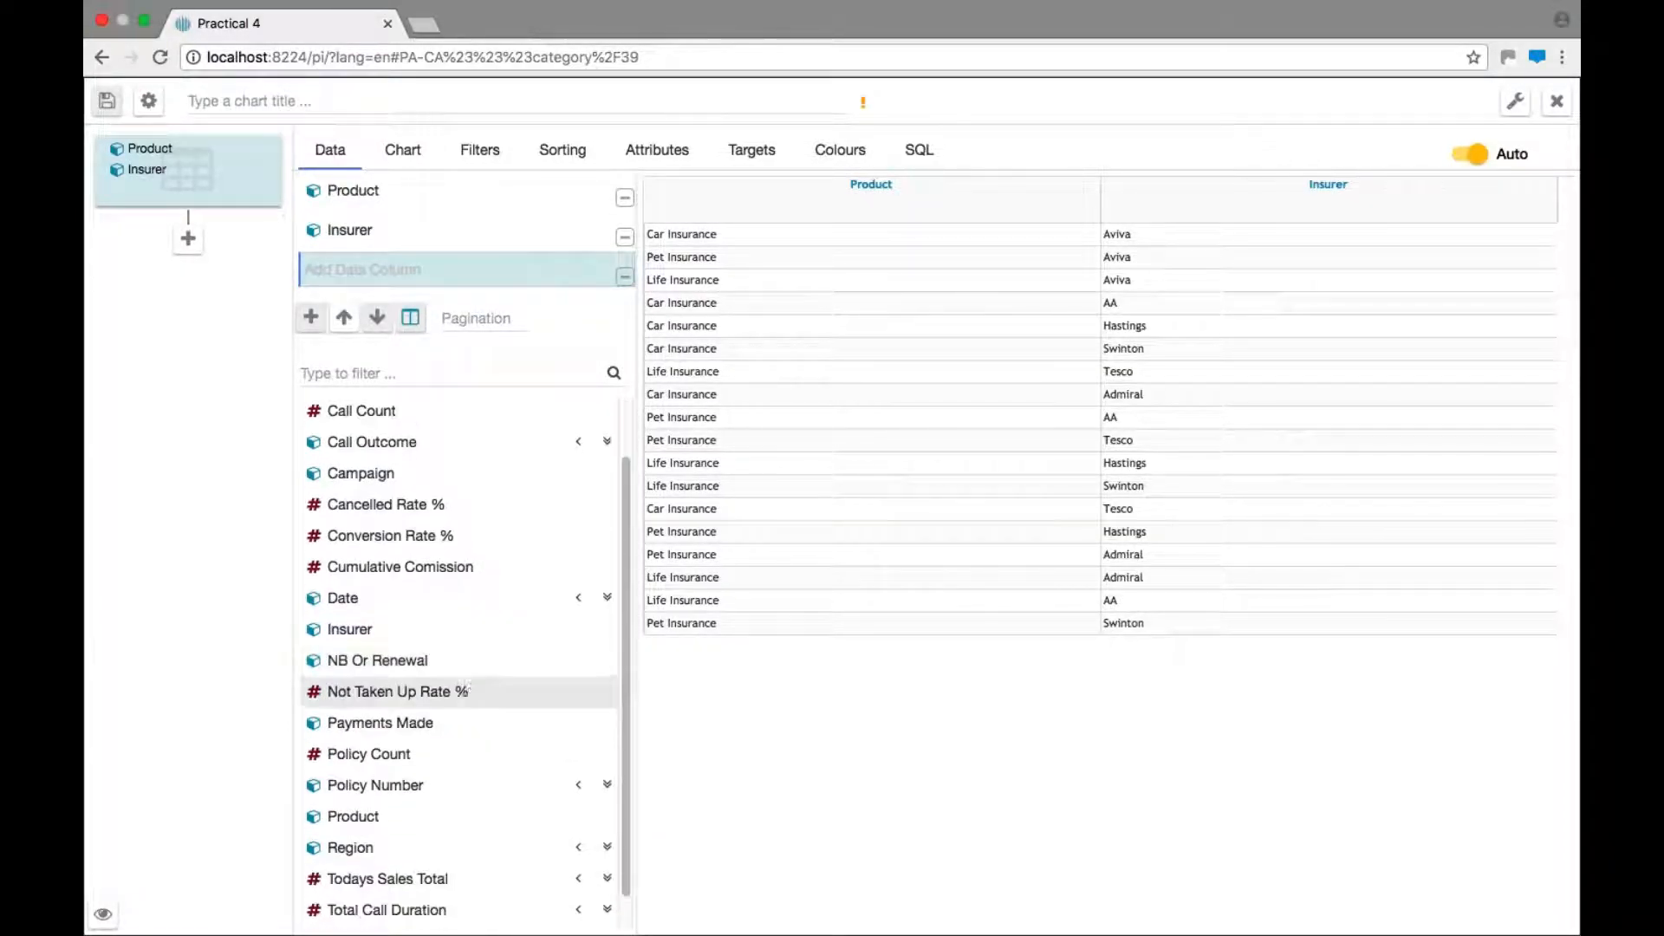
pyautogui.click(384, 468)
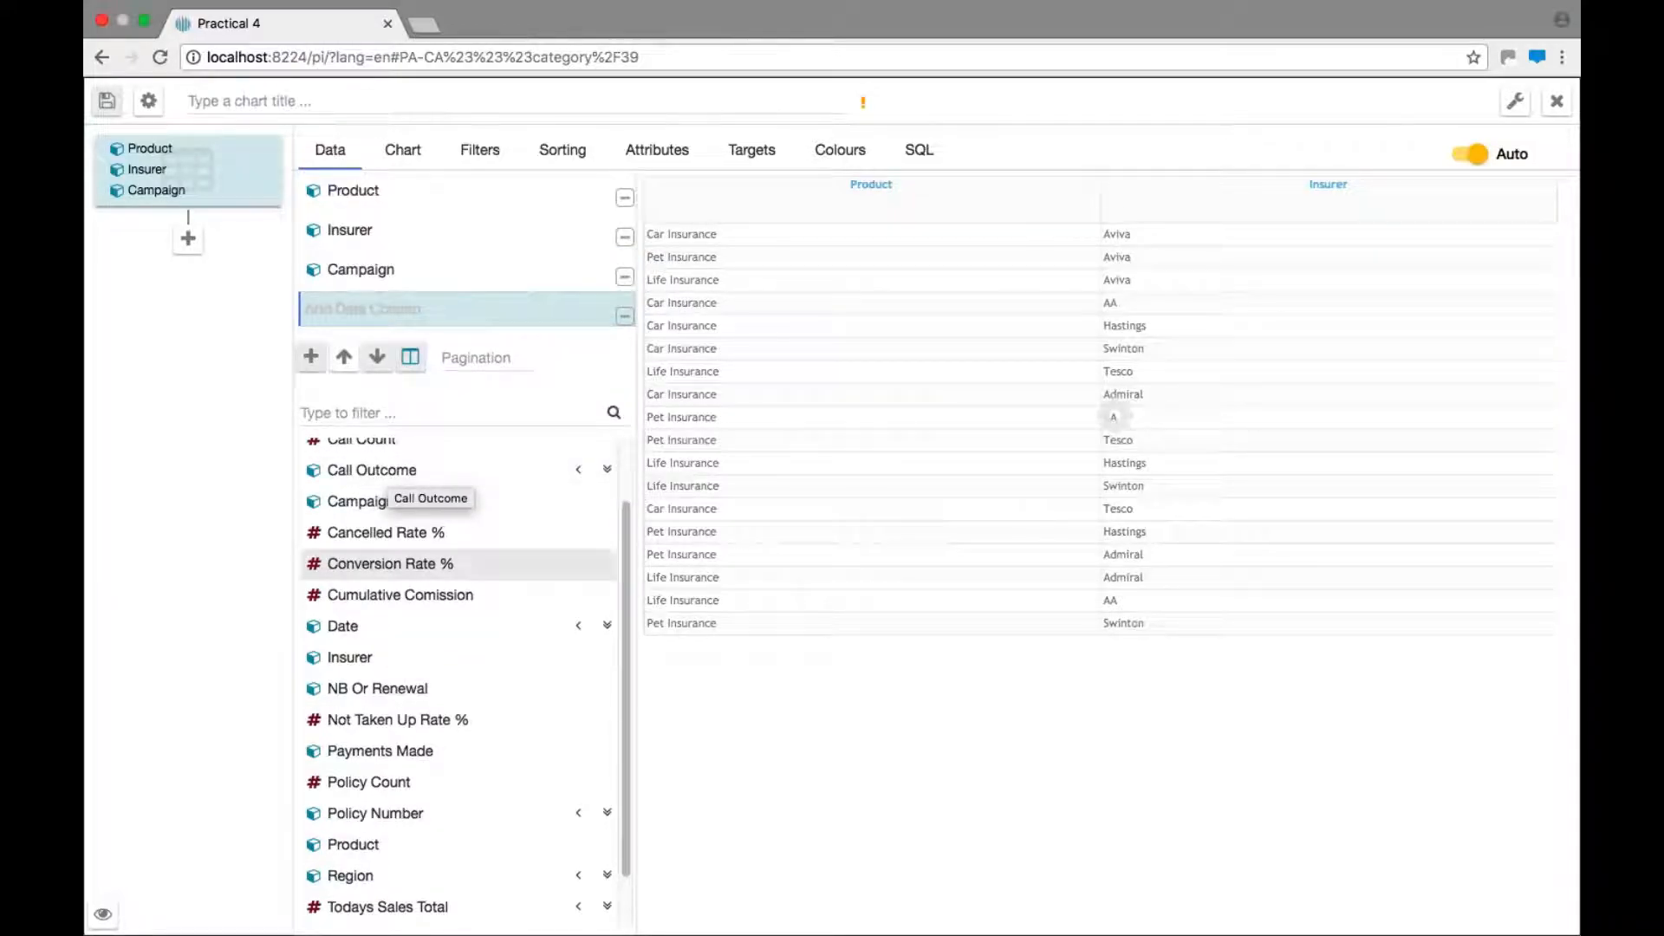
# Add Cancelled Rate %, Conversion Rate % and Total Commission as further data columns of the table
pyautogui.click(391, 540)
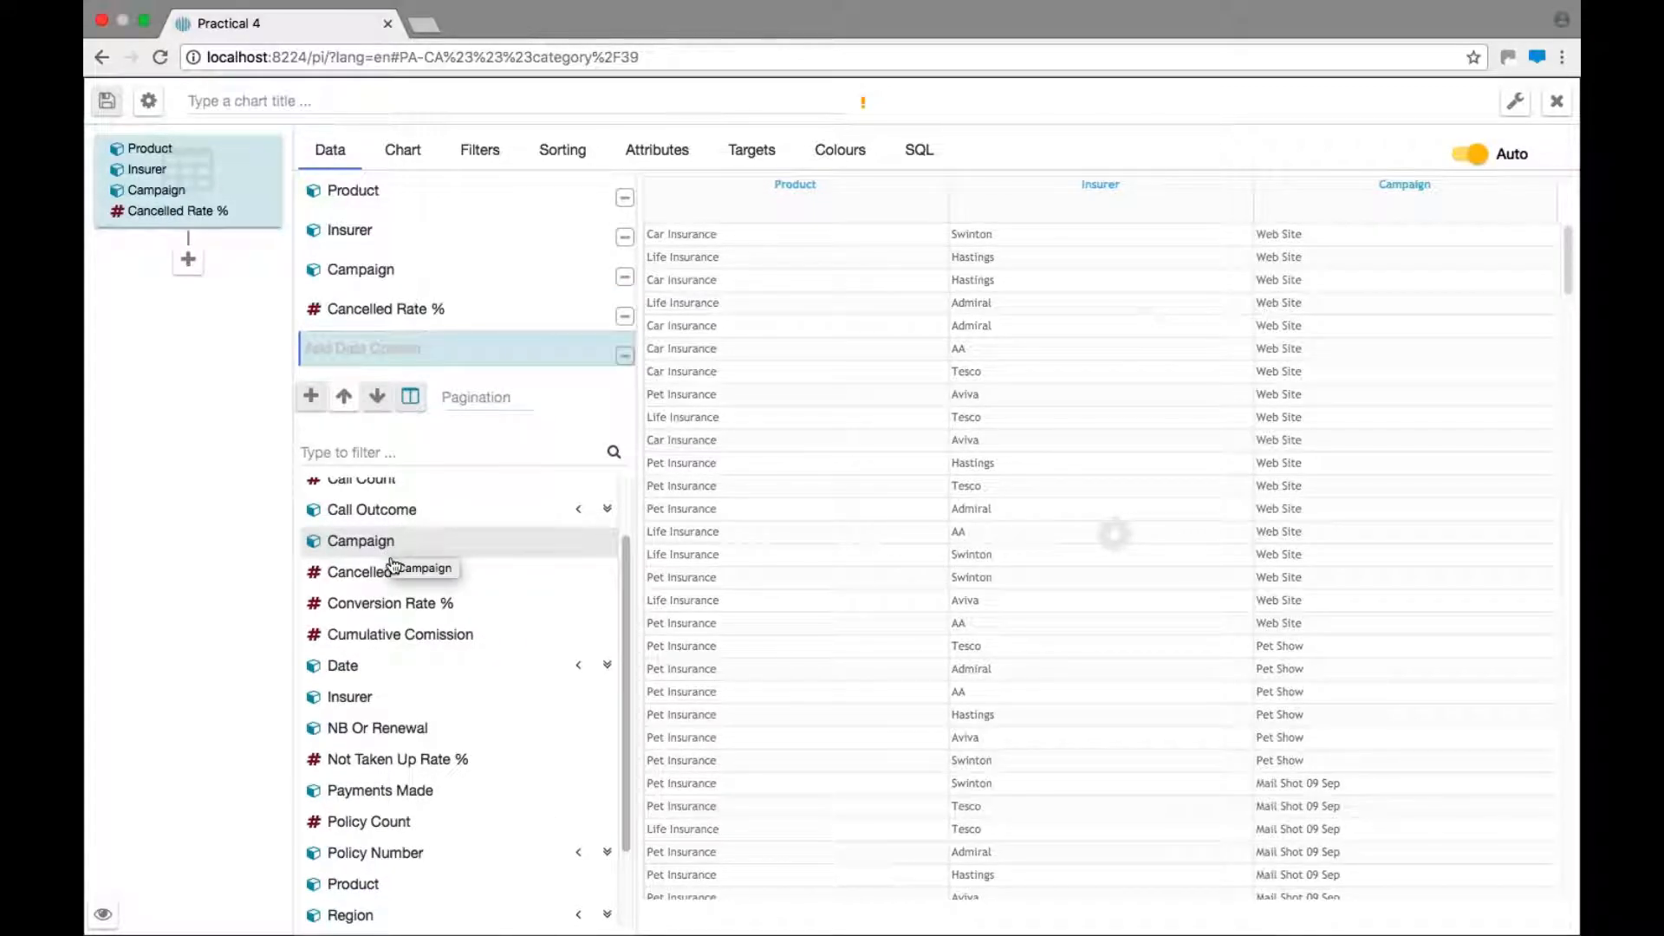
pyautogui.click(395, 609)
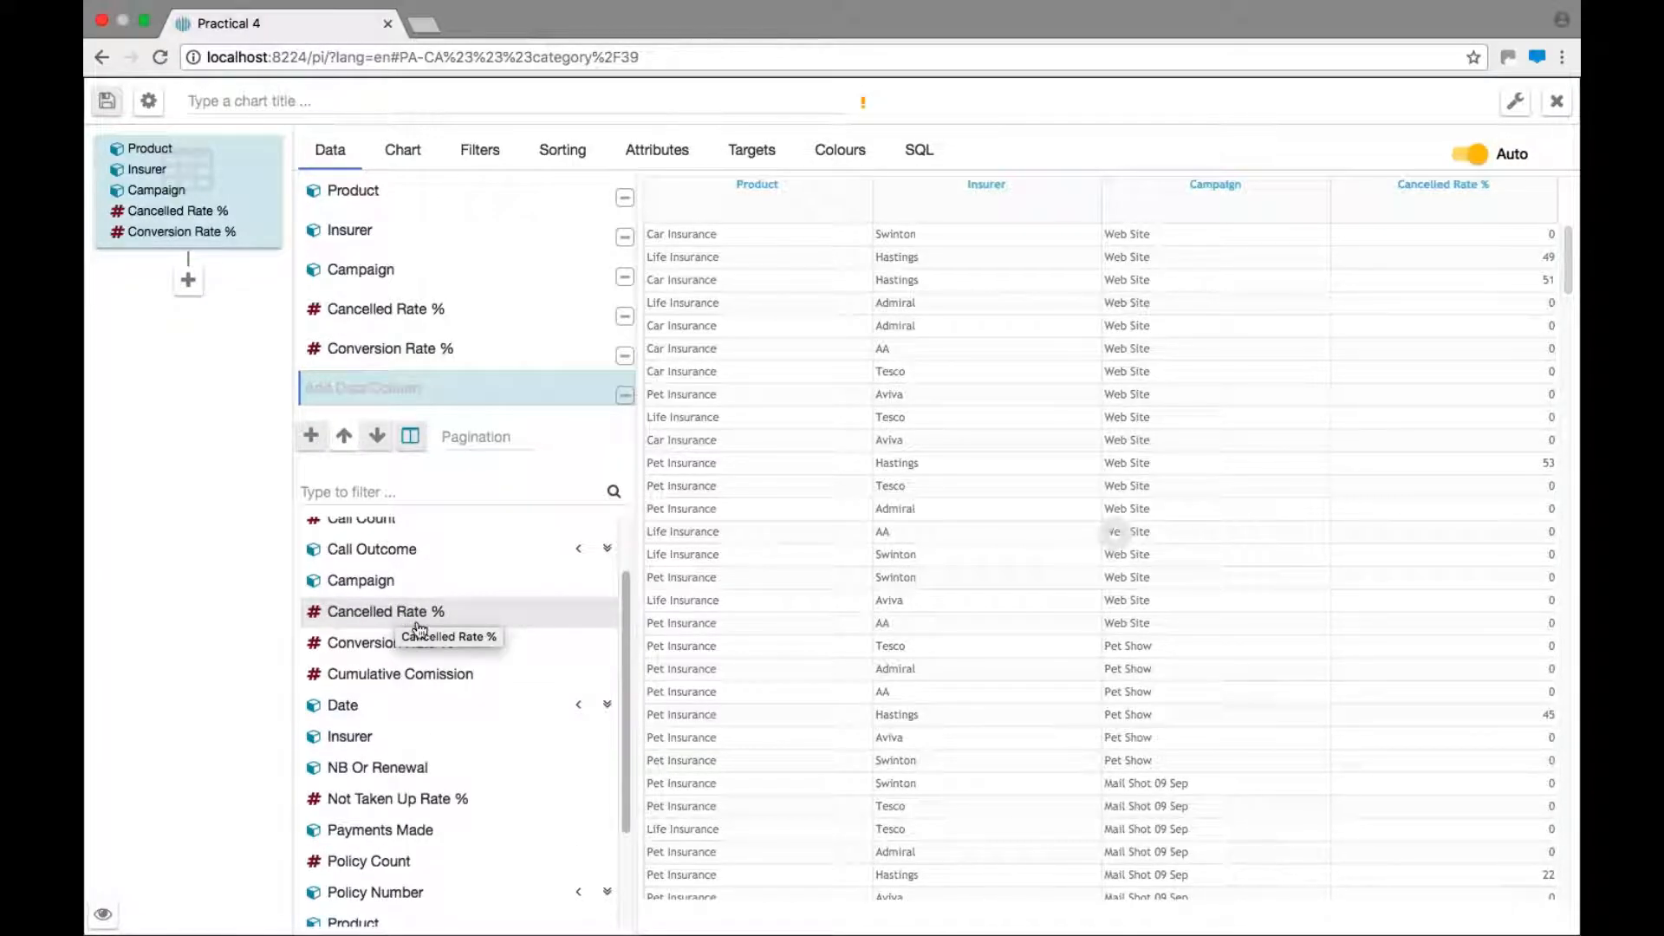
pyautogui.scroll(-3, 424, 694)
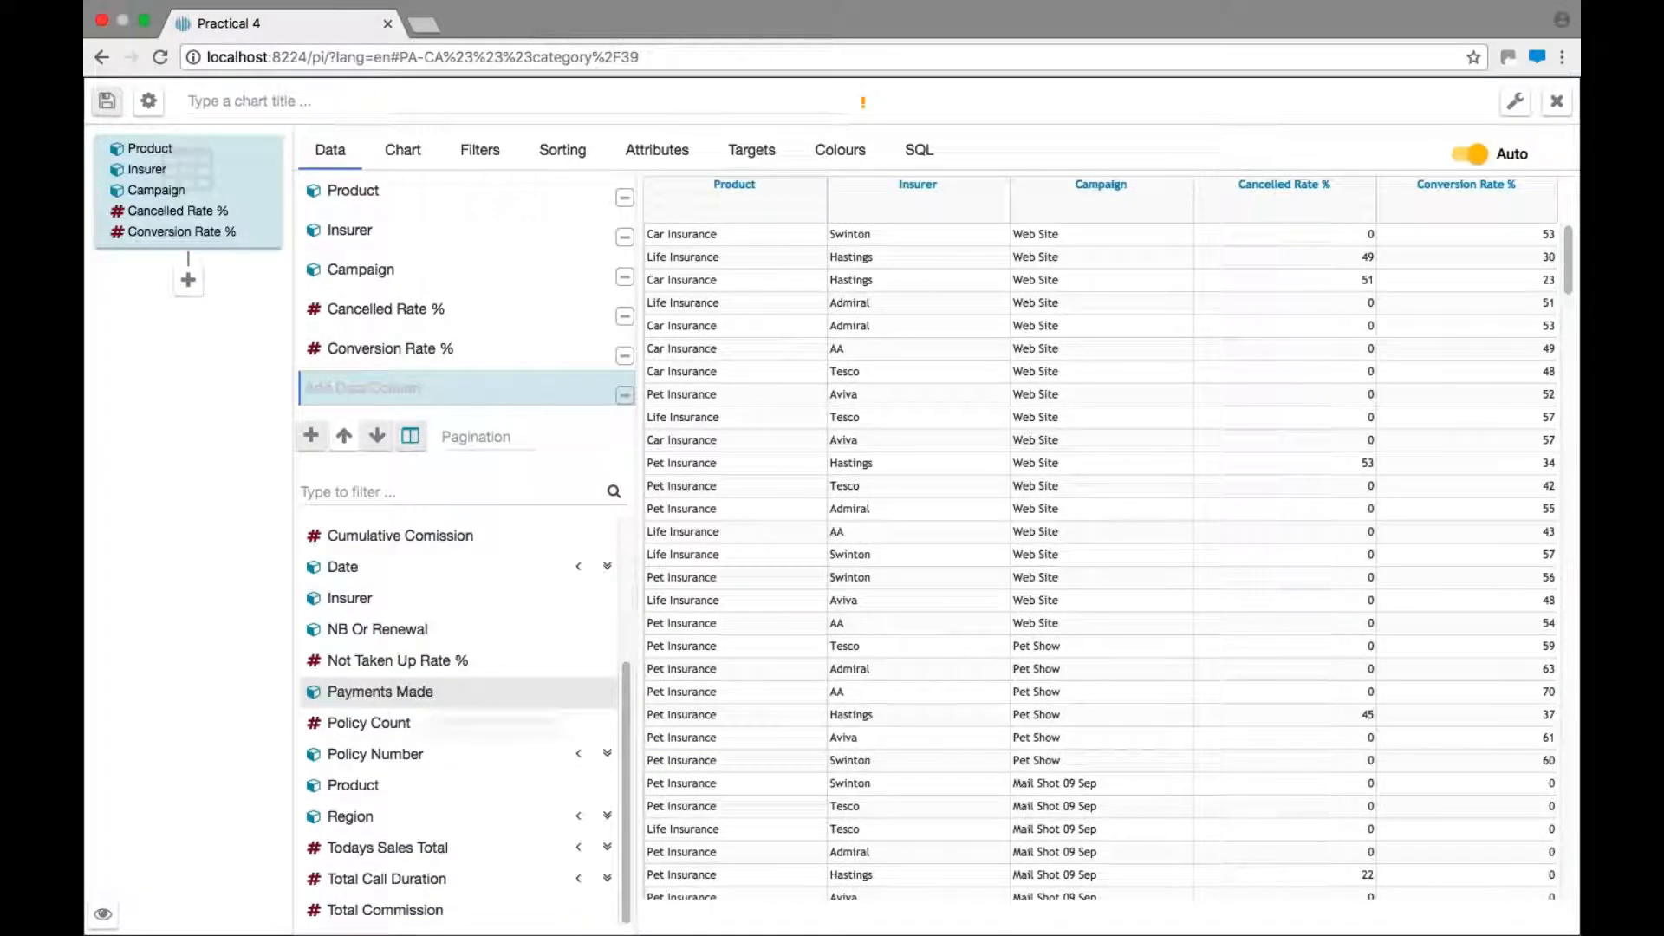
pyautogui.click(408, 910)
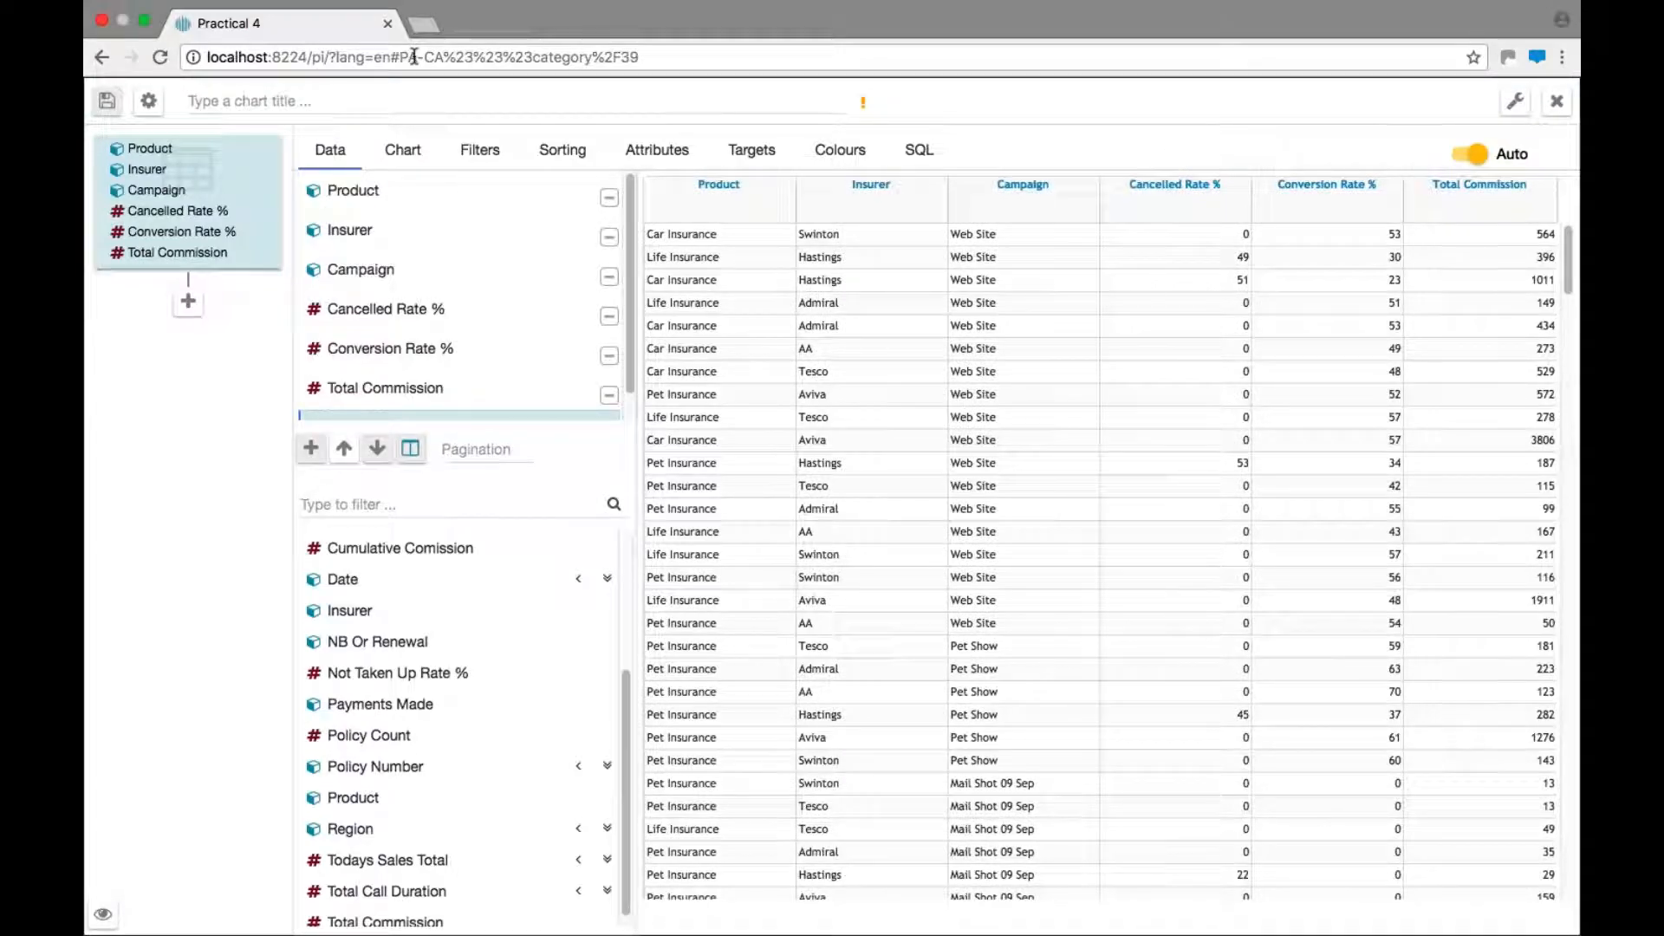
# Title the chart "Simple Table" and save it to the dashboard
pyautogui.click(315, 96)
pyautogui.write('Simple Table')
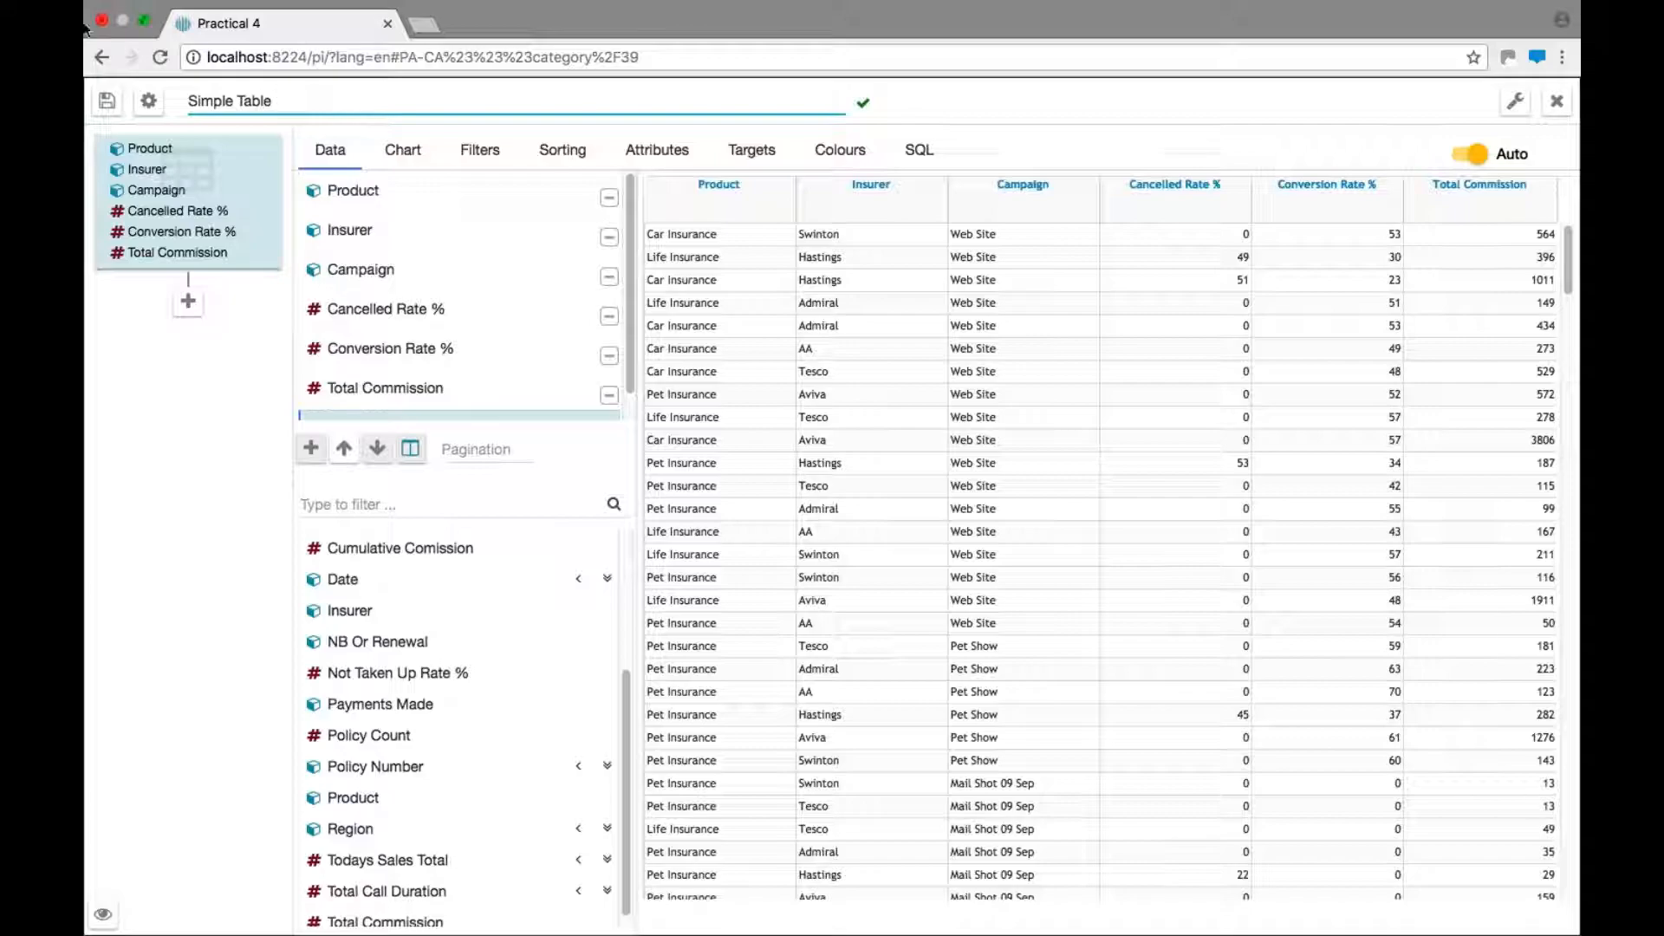
pyautogui.click(107, 101)
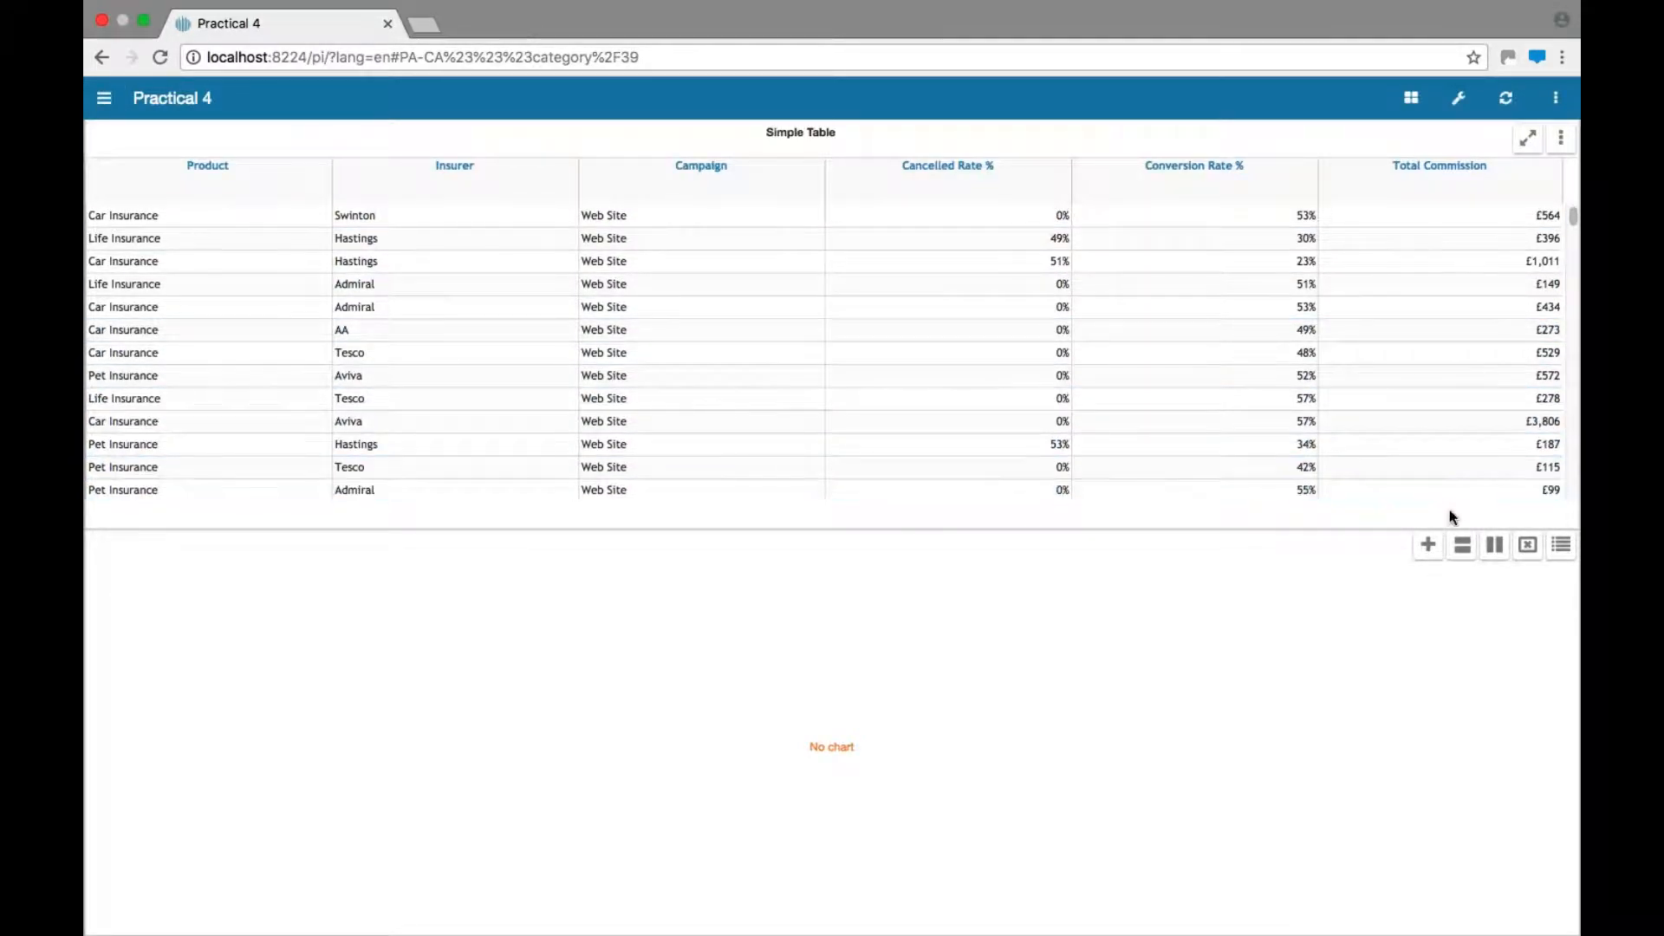
# Create a new chart of type Table in the empty lower pane of the dashboard
pyautogui.click(1426, 546)
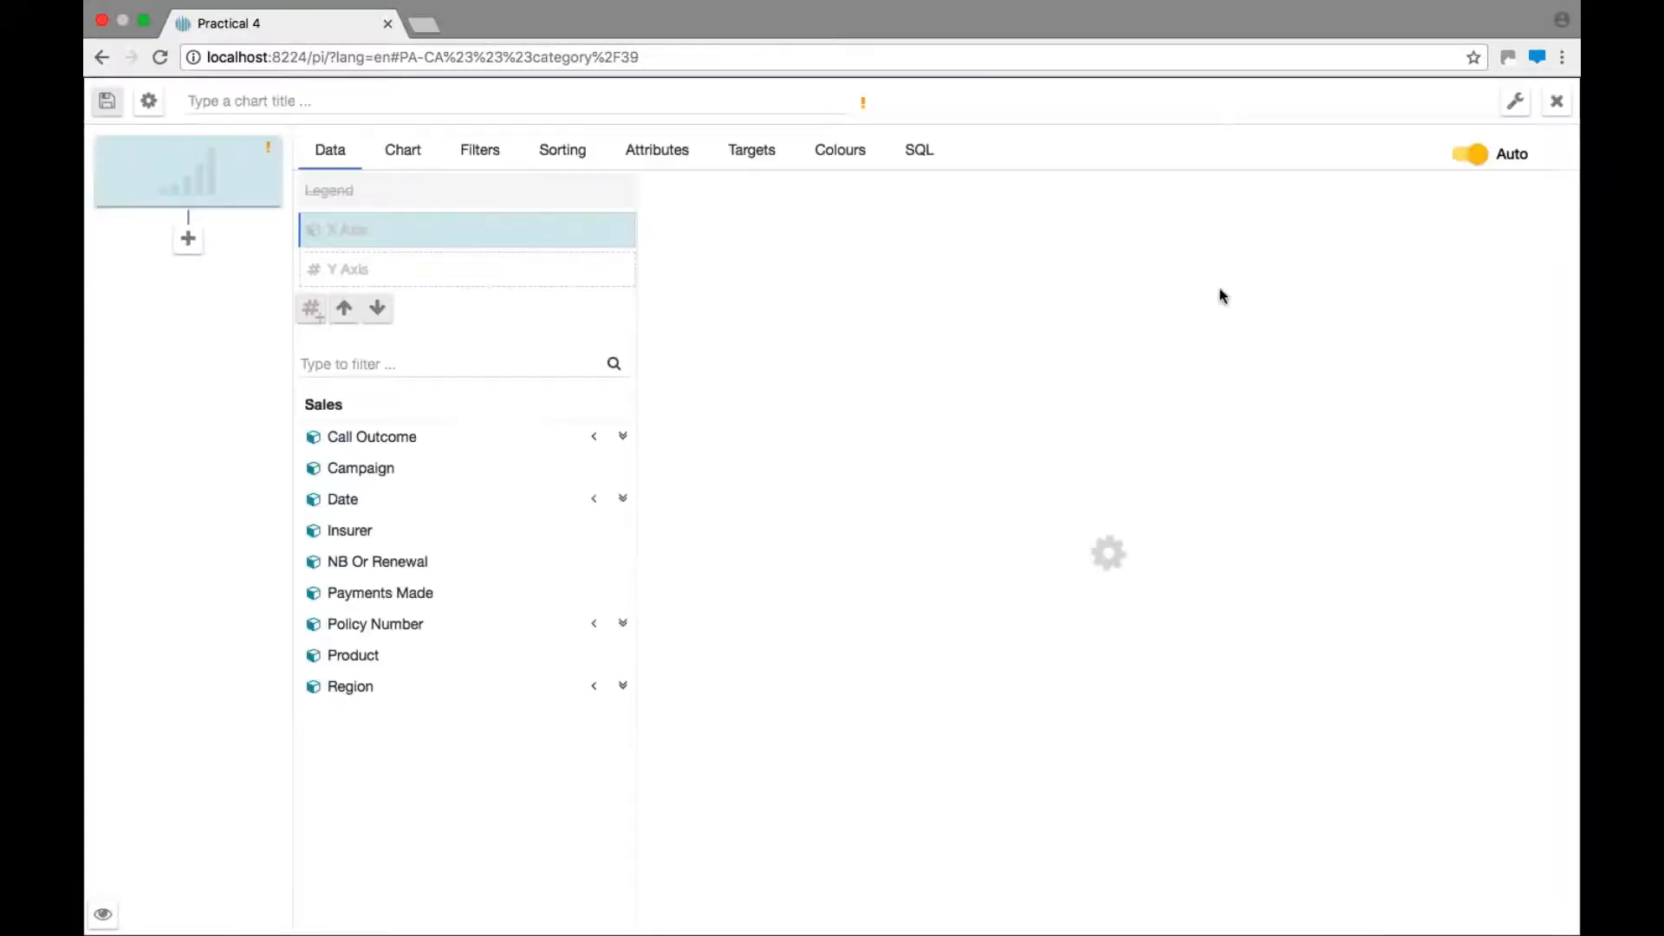
pyautogui.click(400, 161)
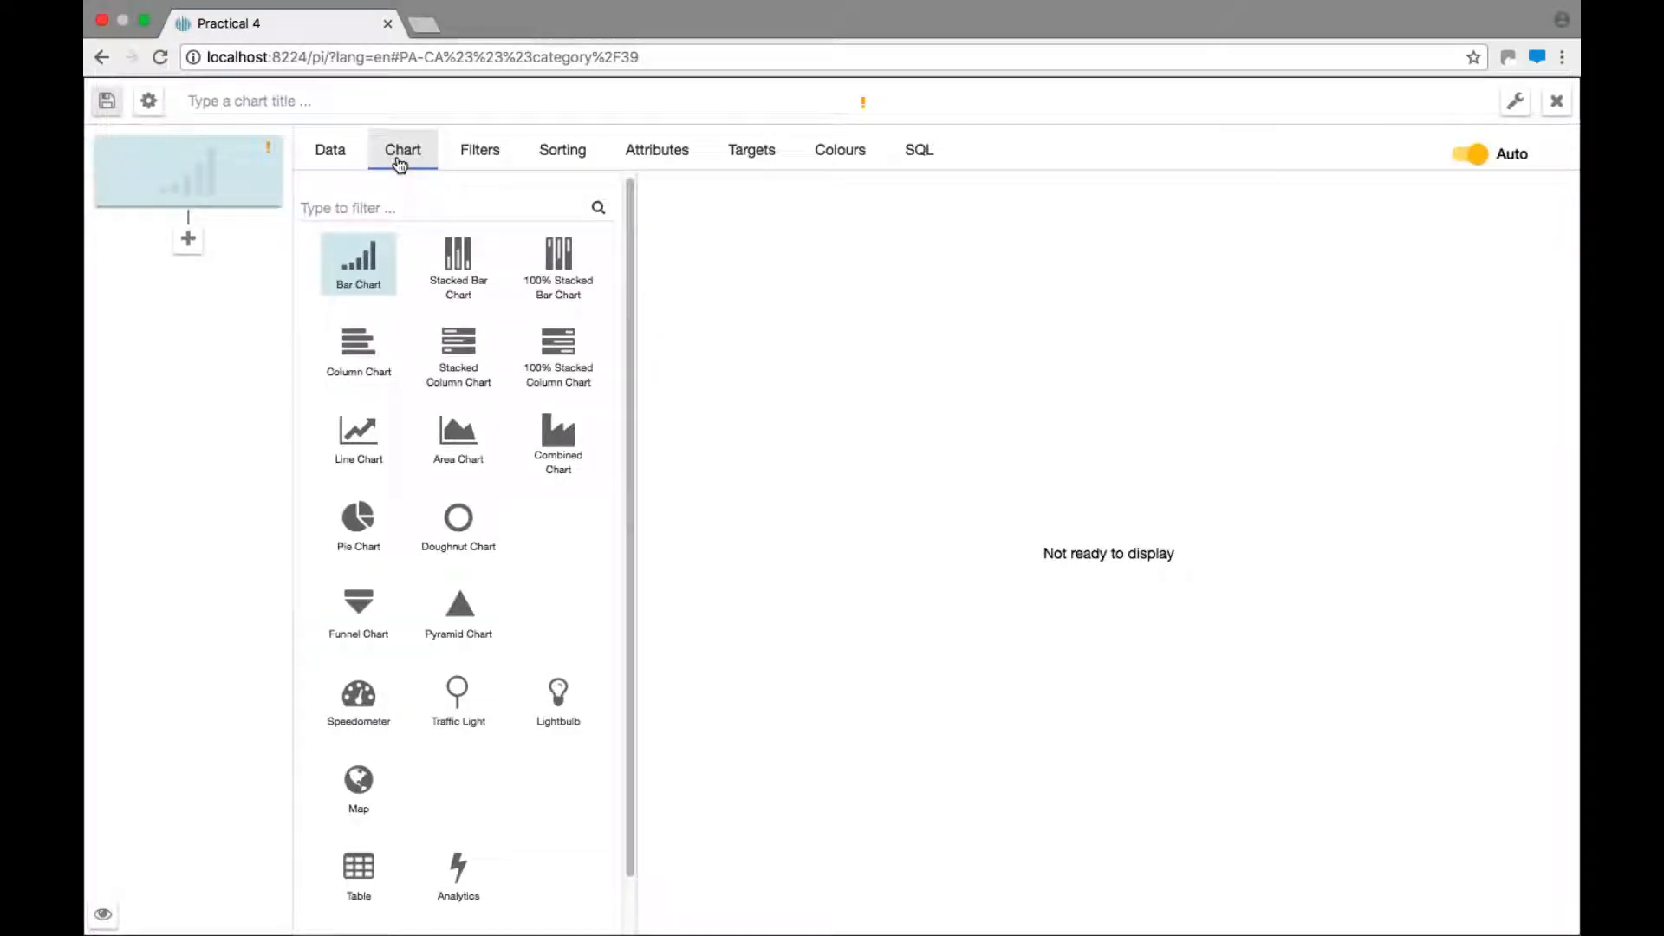
pyautogui.click(366, 880)
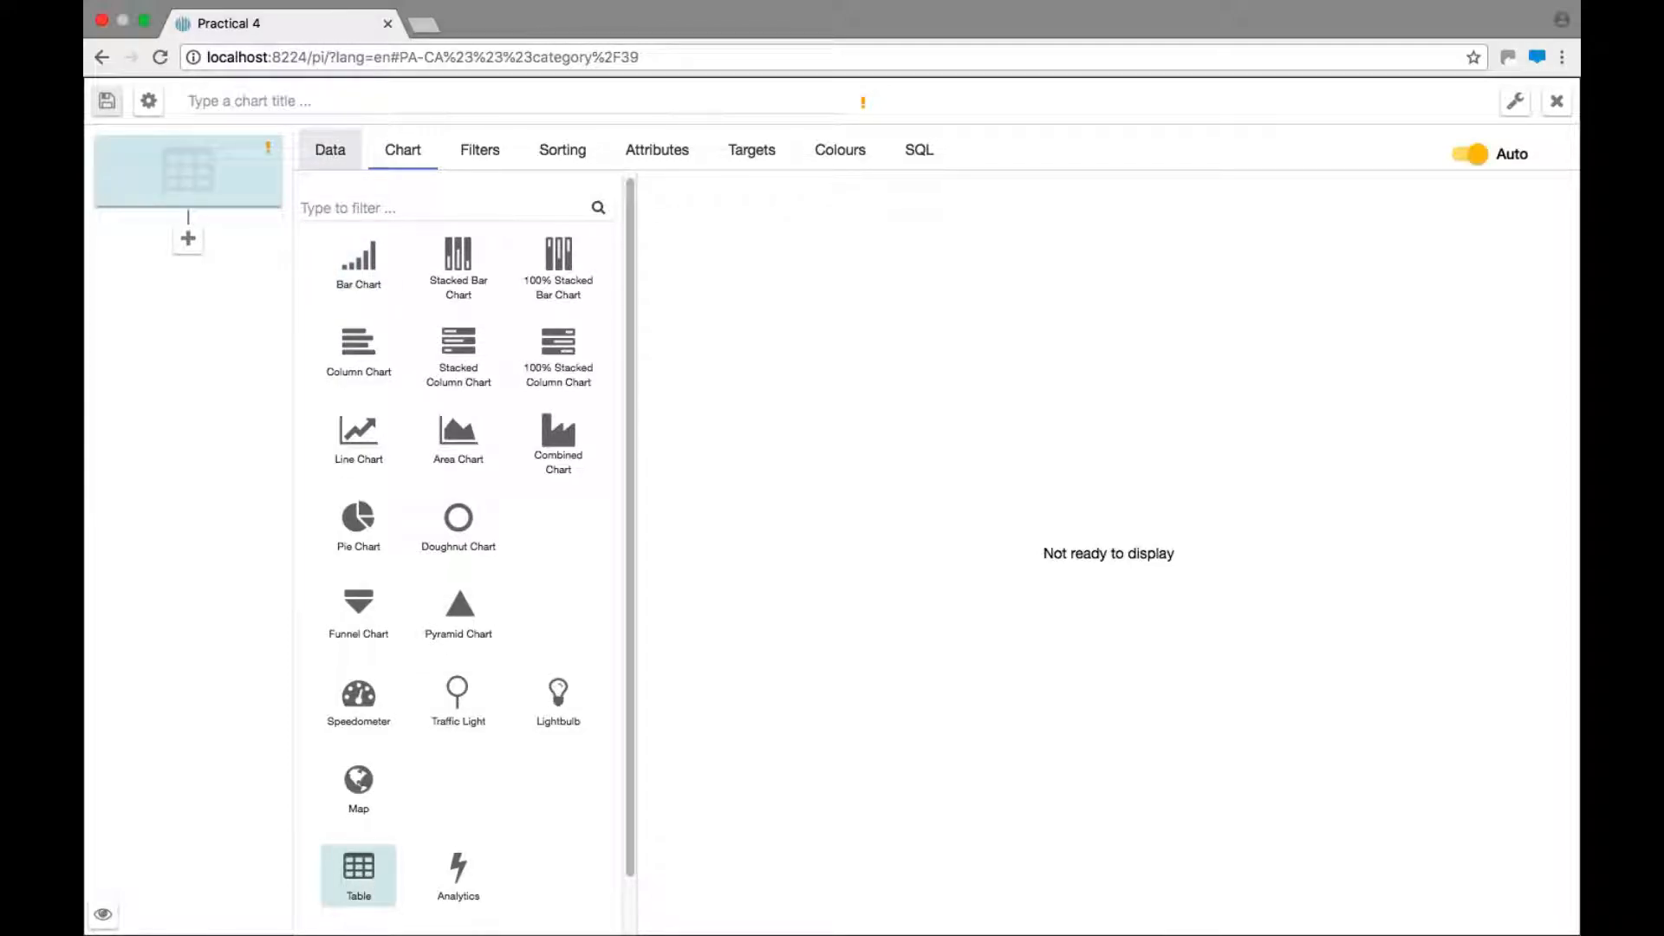
# Add Product, Cancelled Rate % and Conversion Rate % as data columns of the new table
pyautogui.click(328, 161)
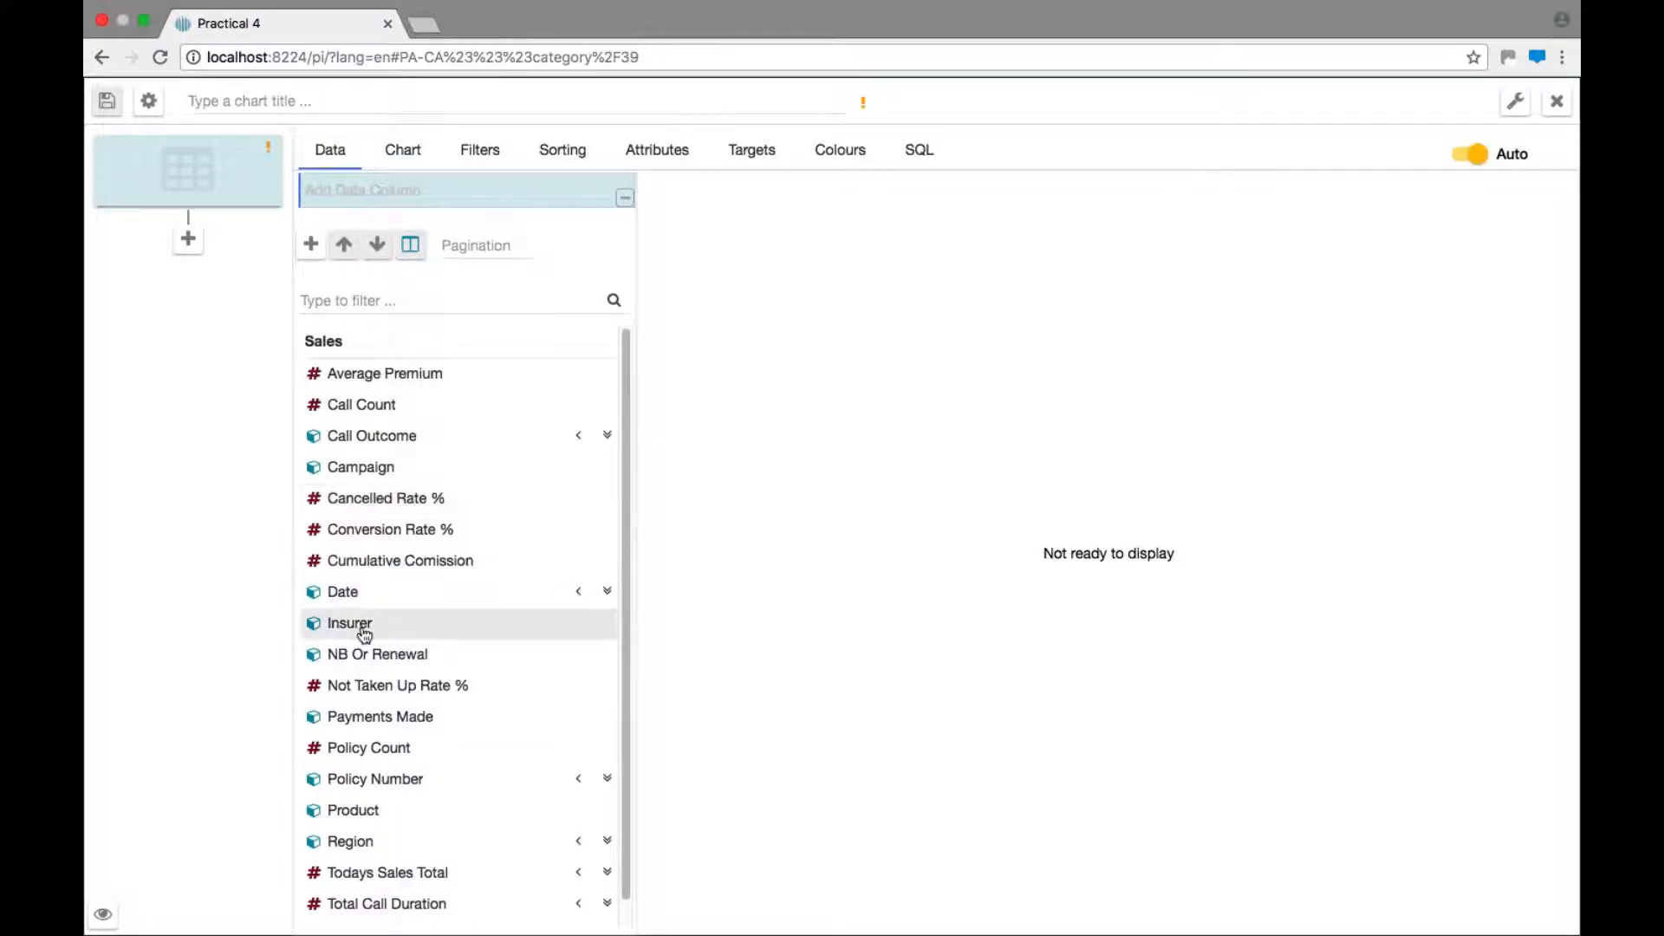
pyautogui.click(347, 811)
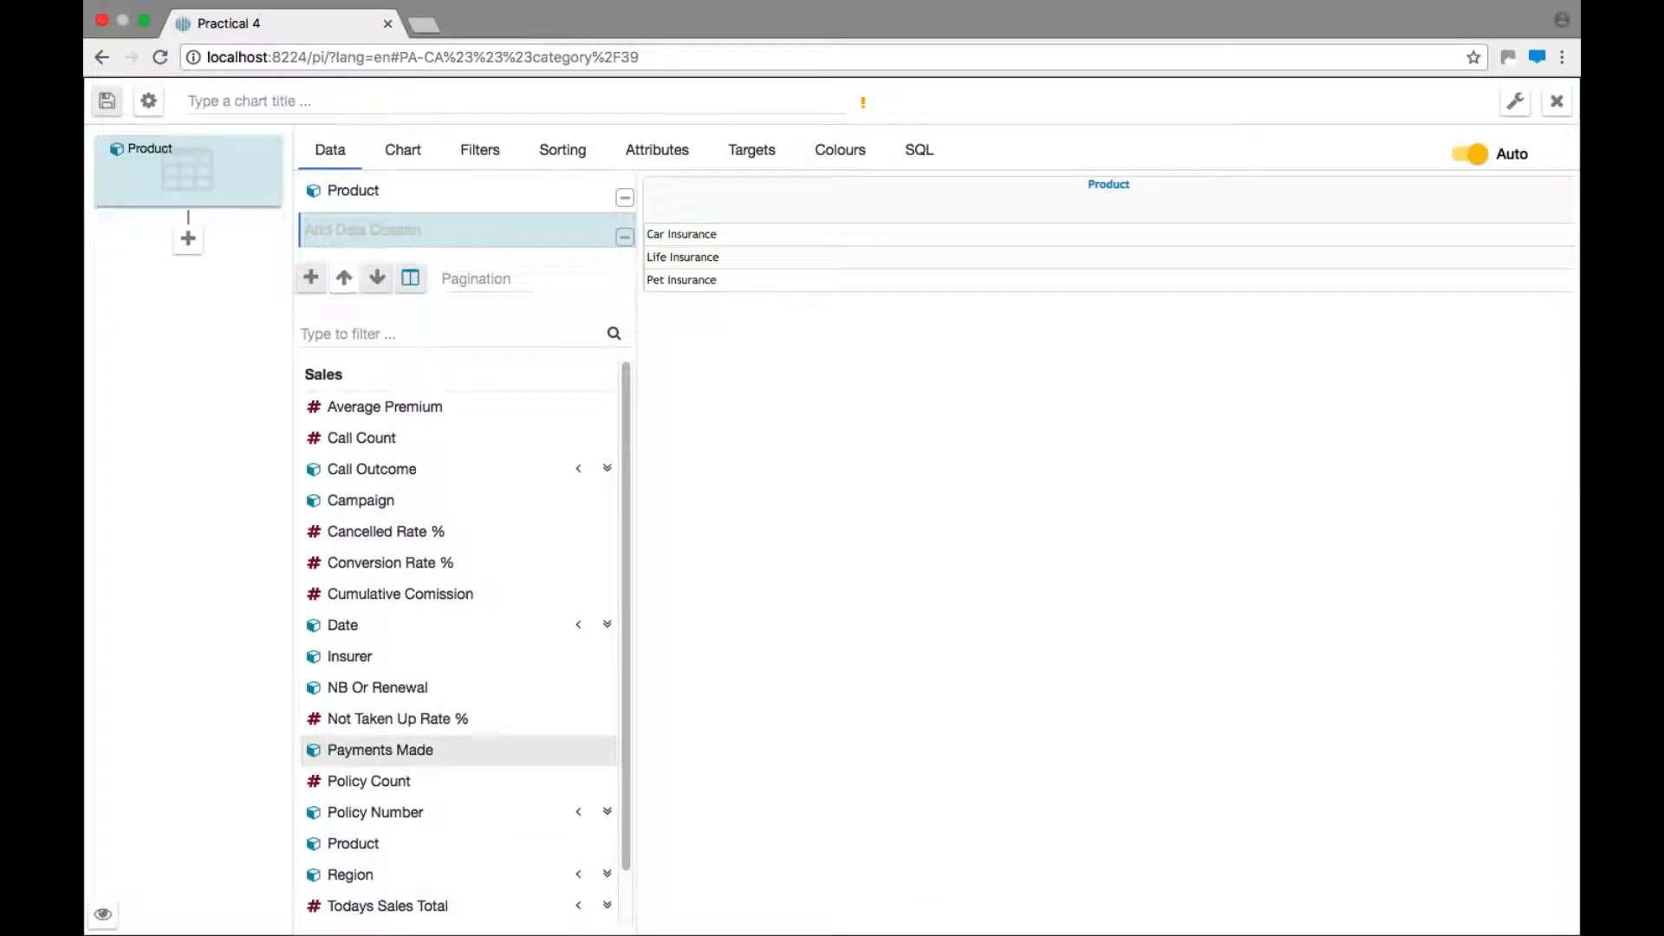
pyautogui.click(405, 545)
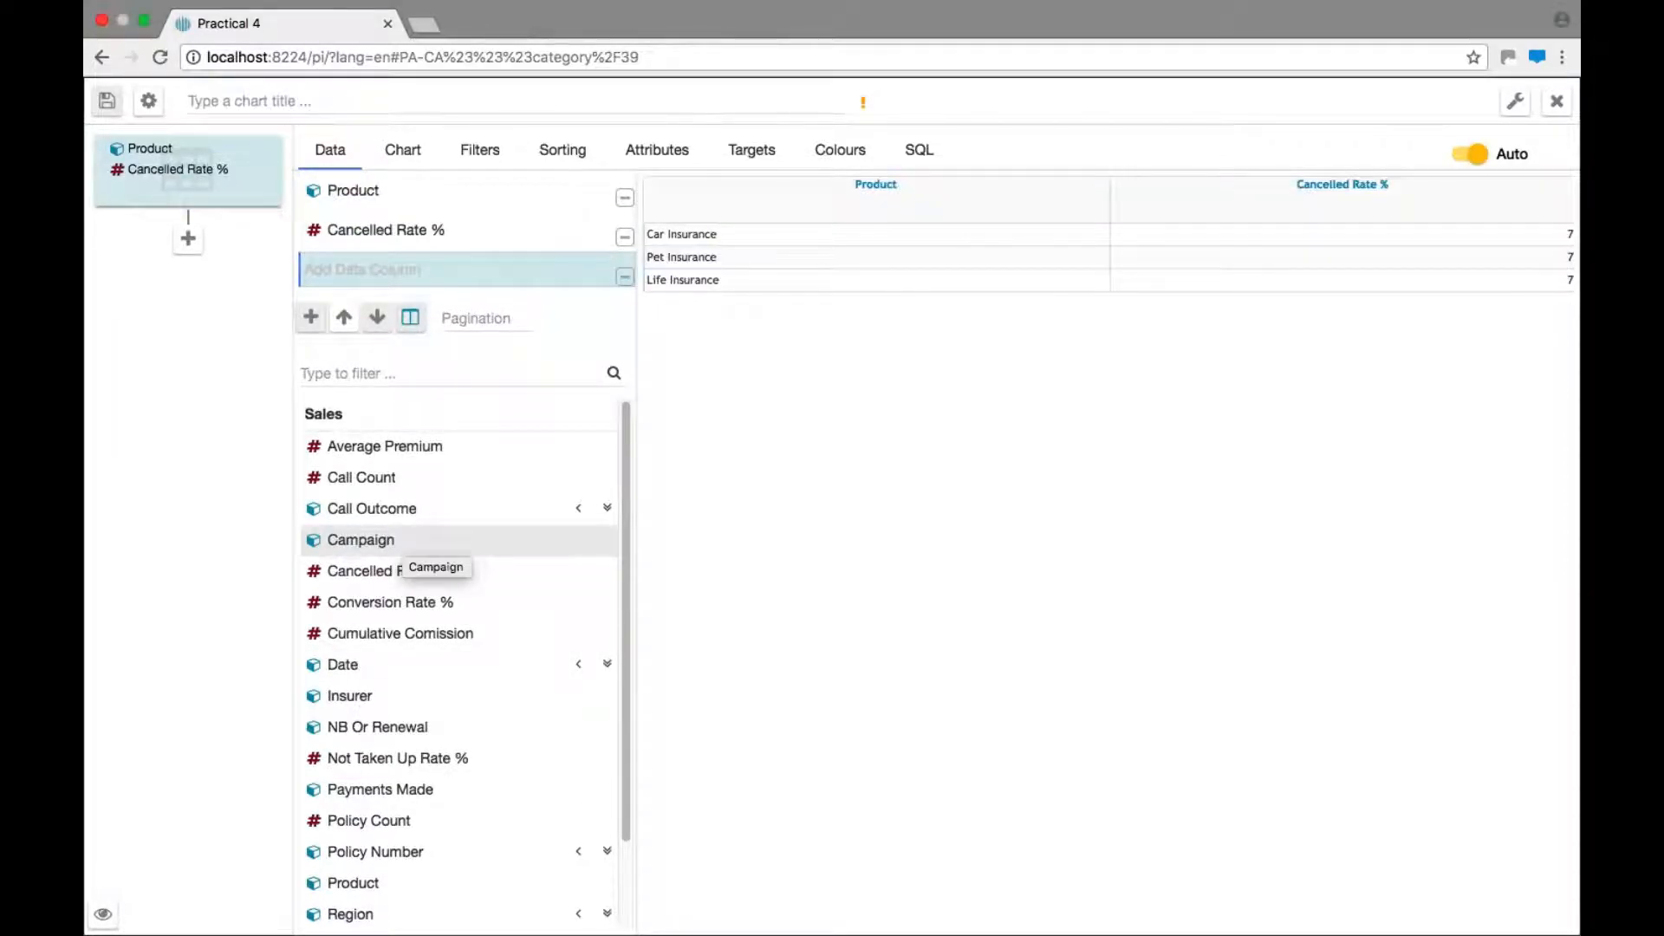
pyautogui.click(396, 604)
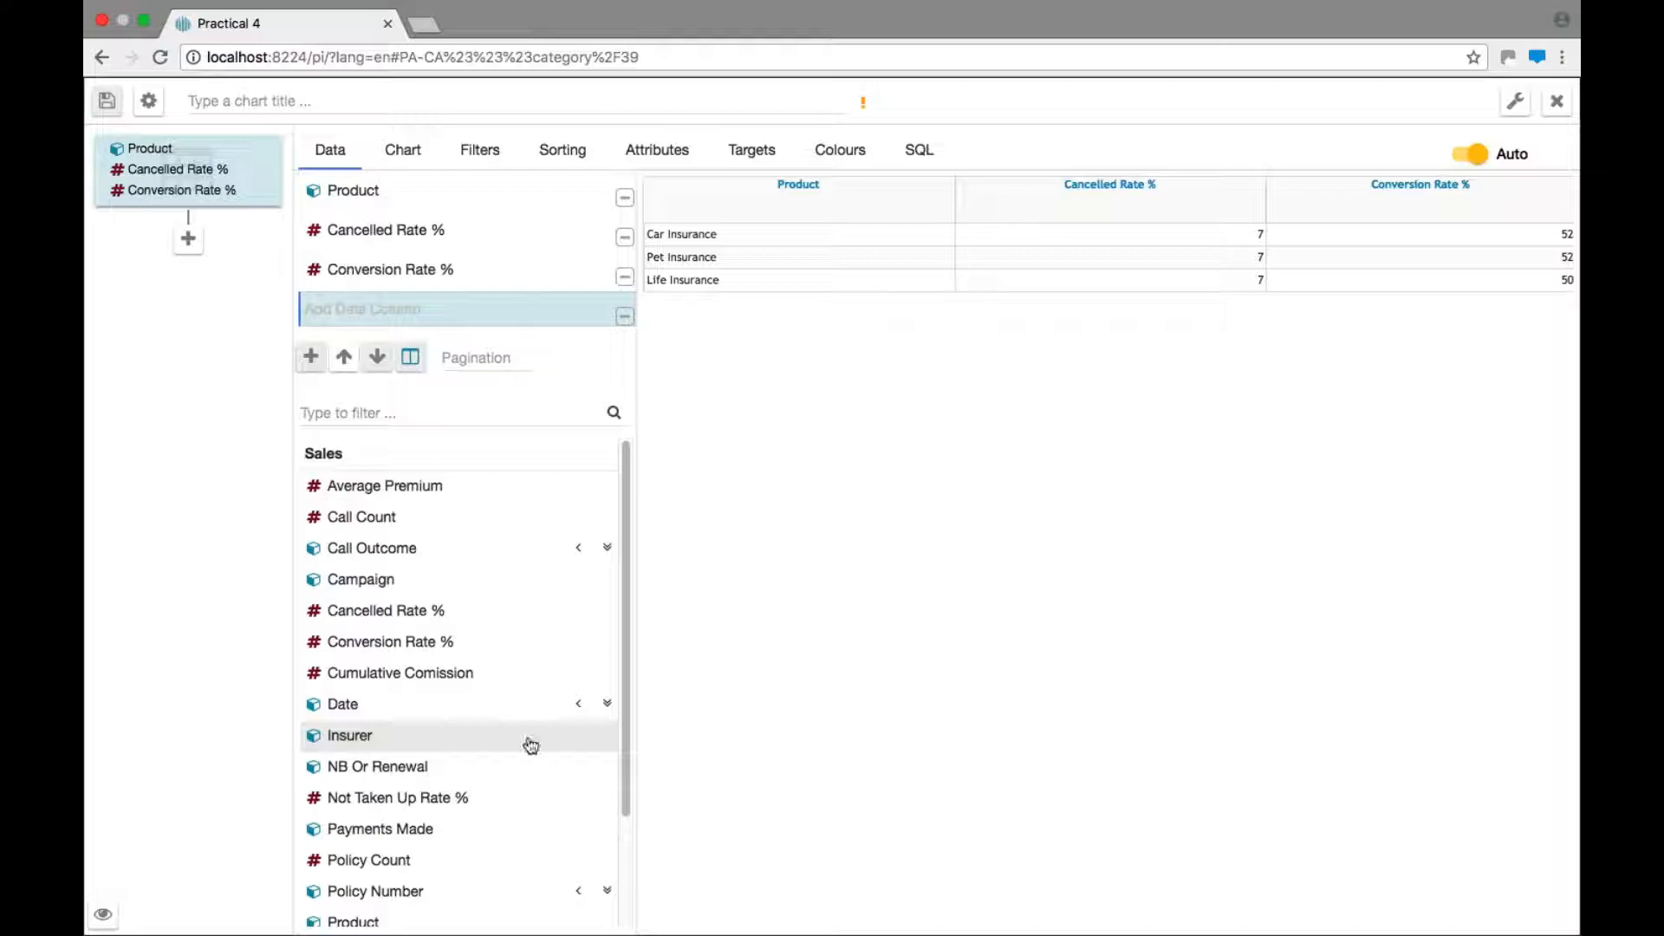
# Add Region as a data column and turn it into the crosstab heading above the rate columns
pyautogui.moveTo(628, 741); pyautogui.dragTo(623, 840)
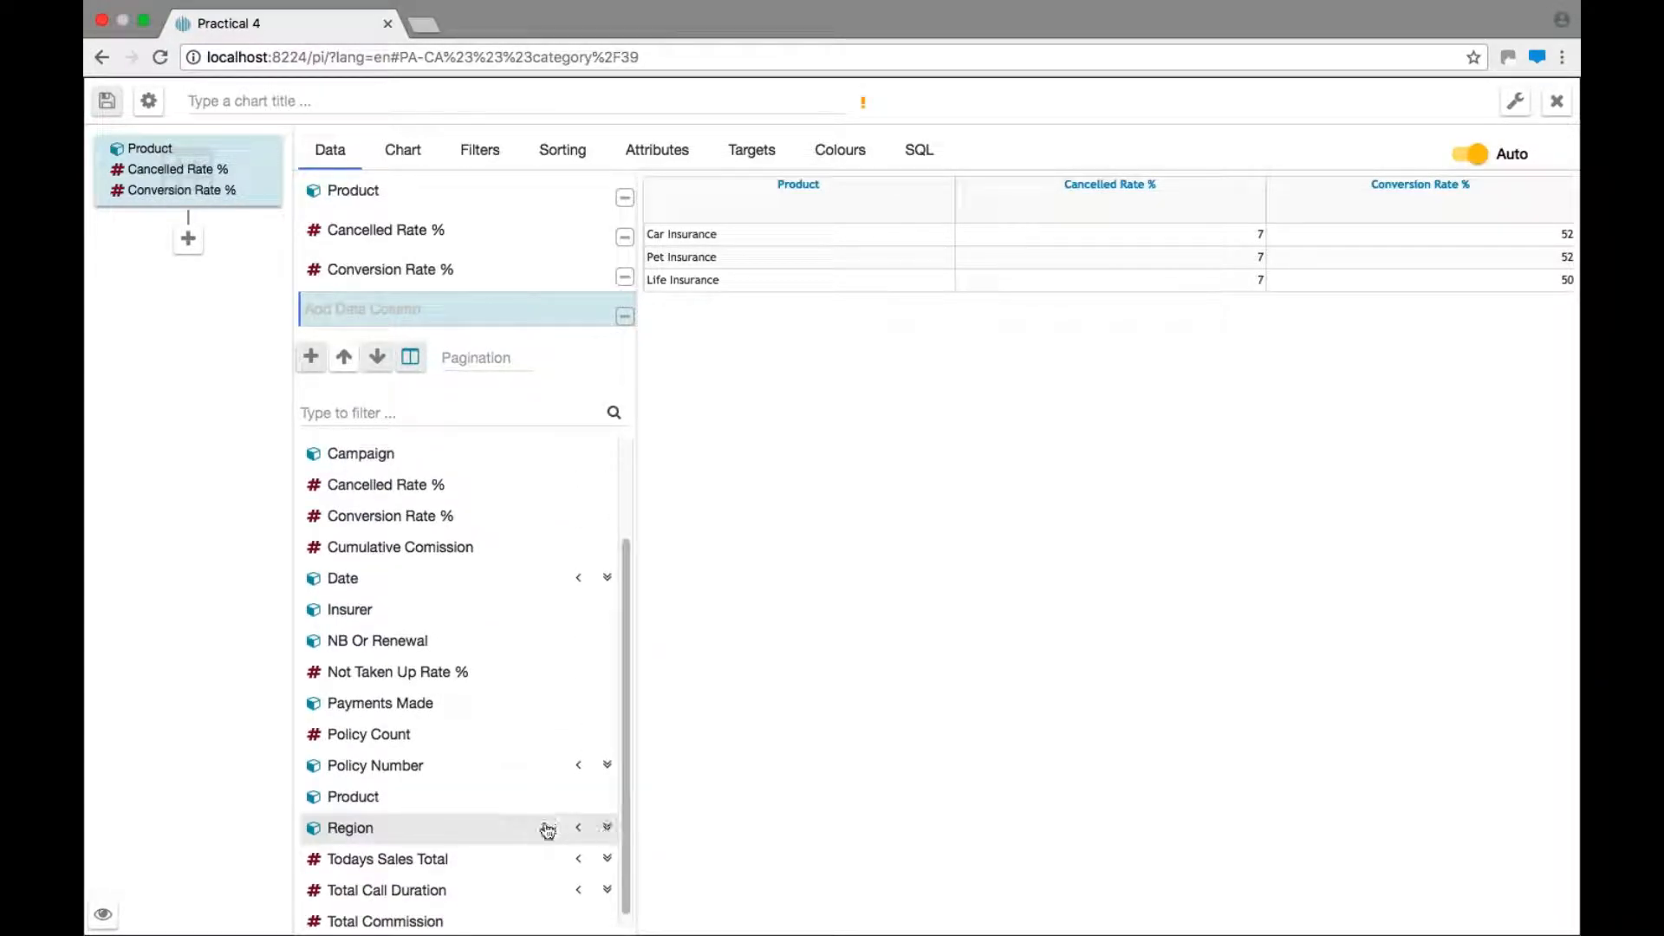
pyautogui.click(465, 831)
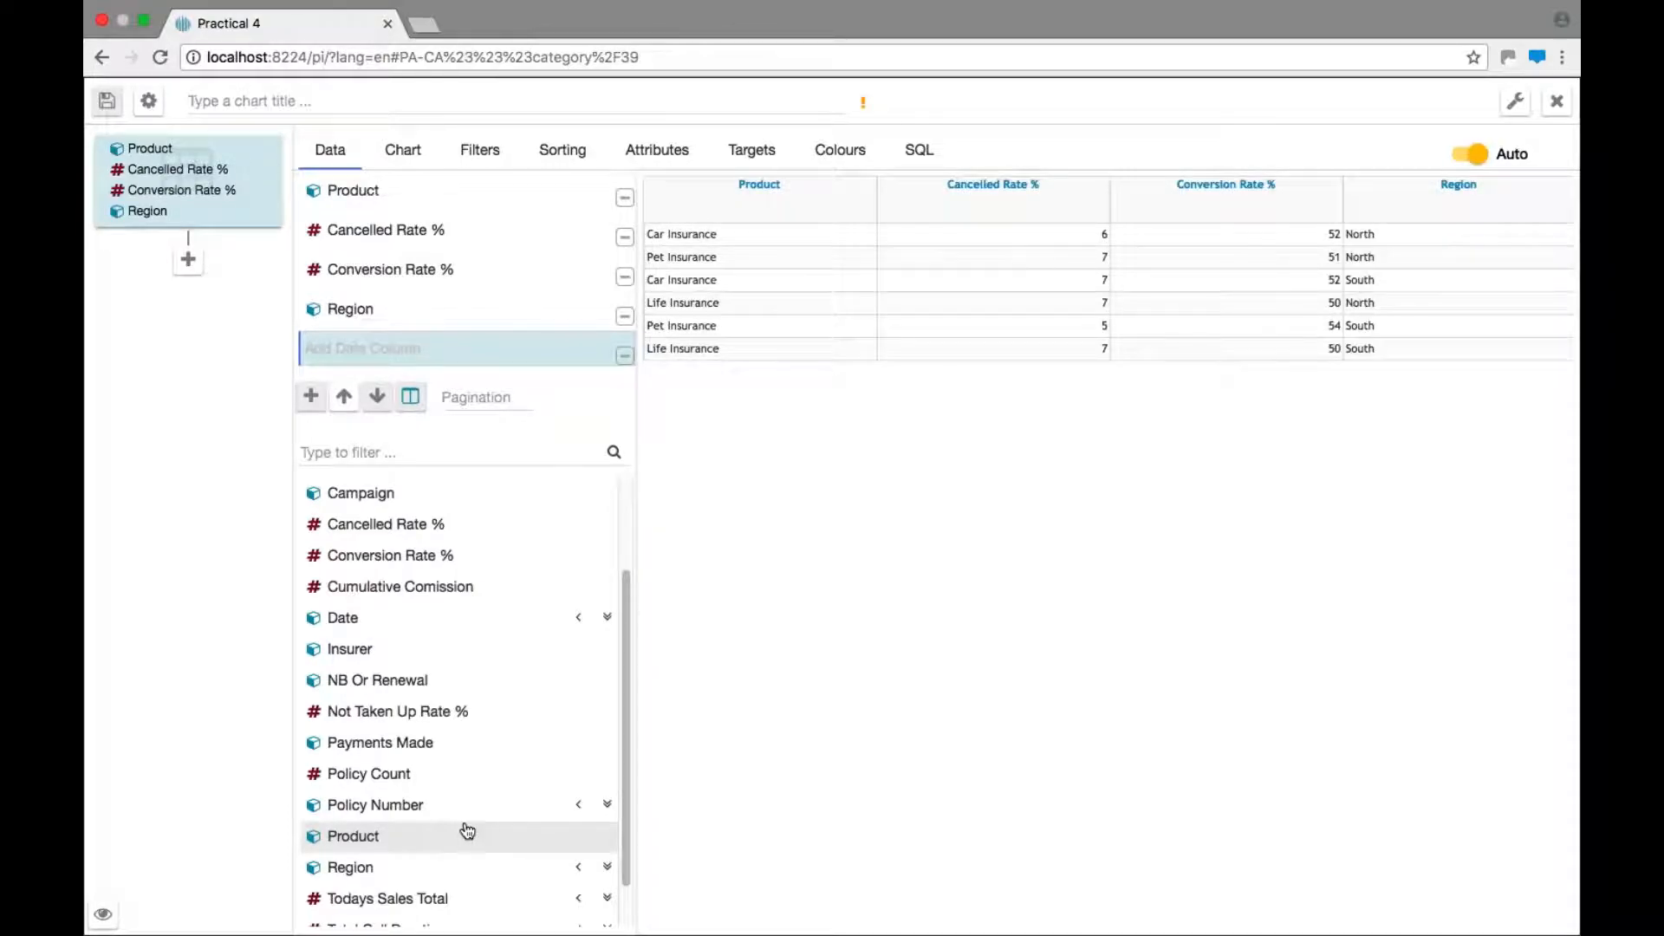
pyautogui.click(471, 315)
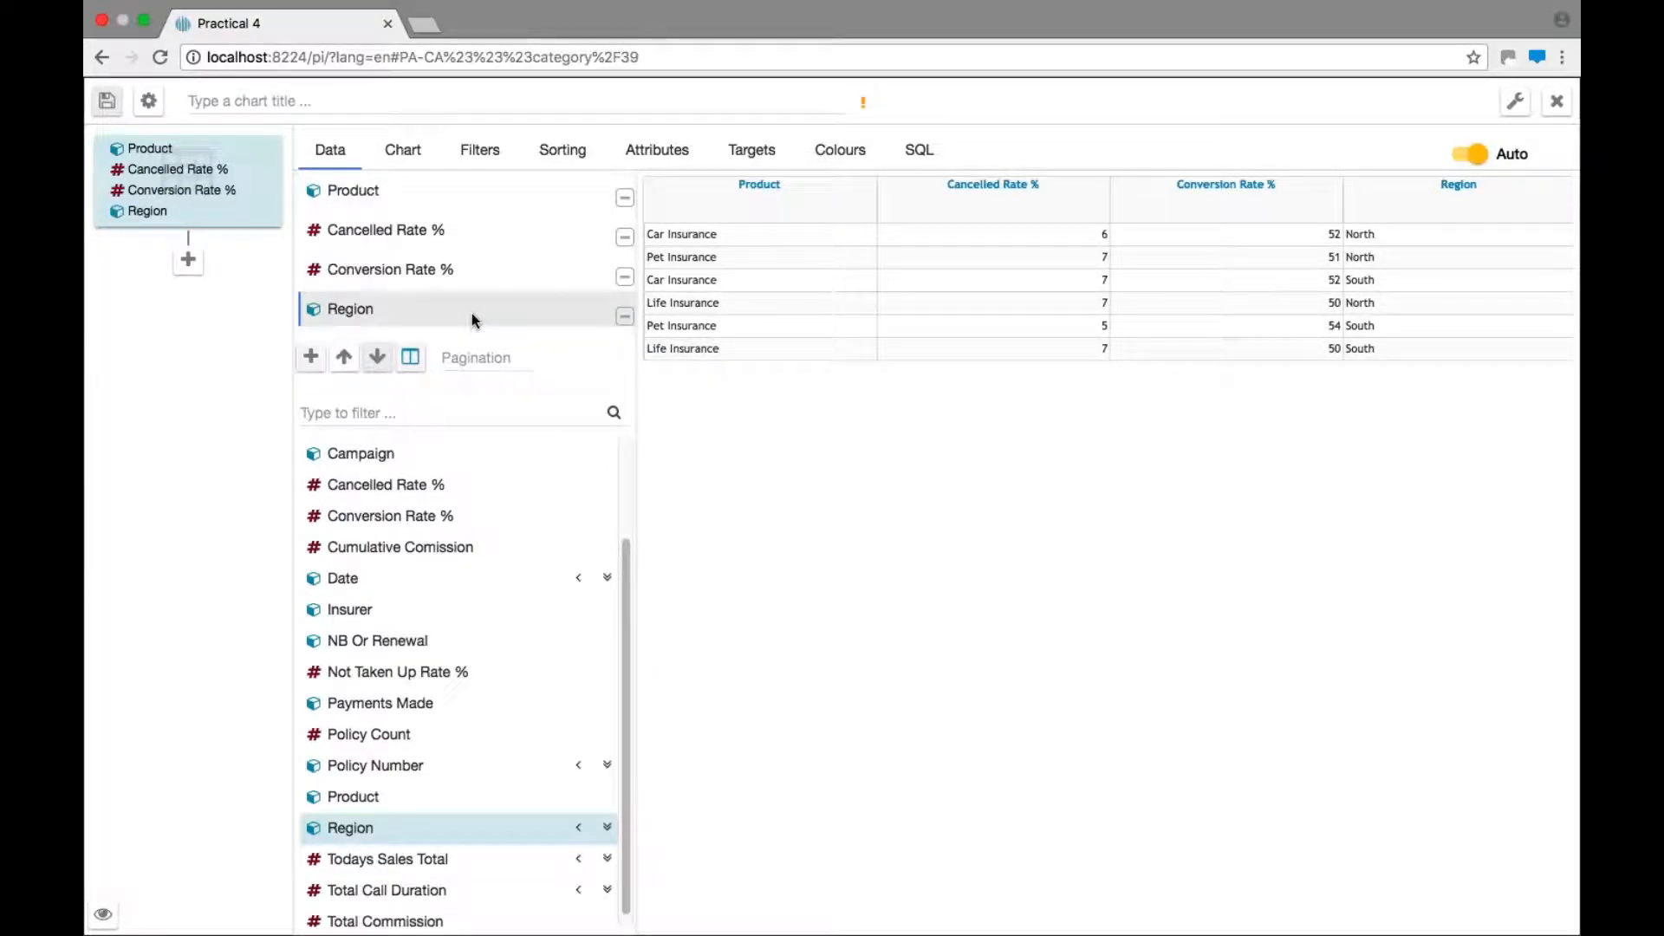
pyautogui.click(411, 358)
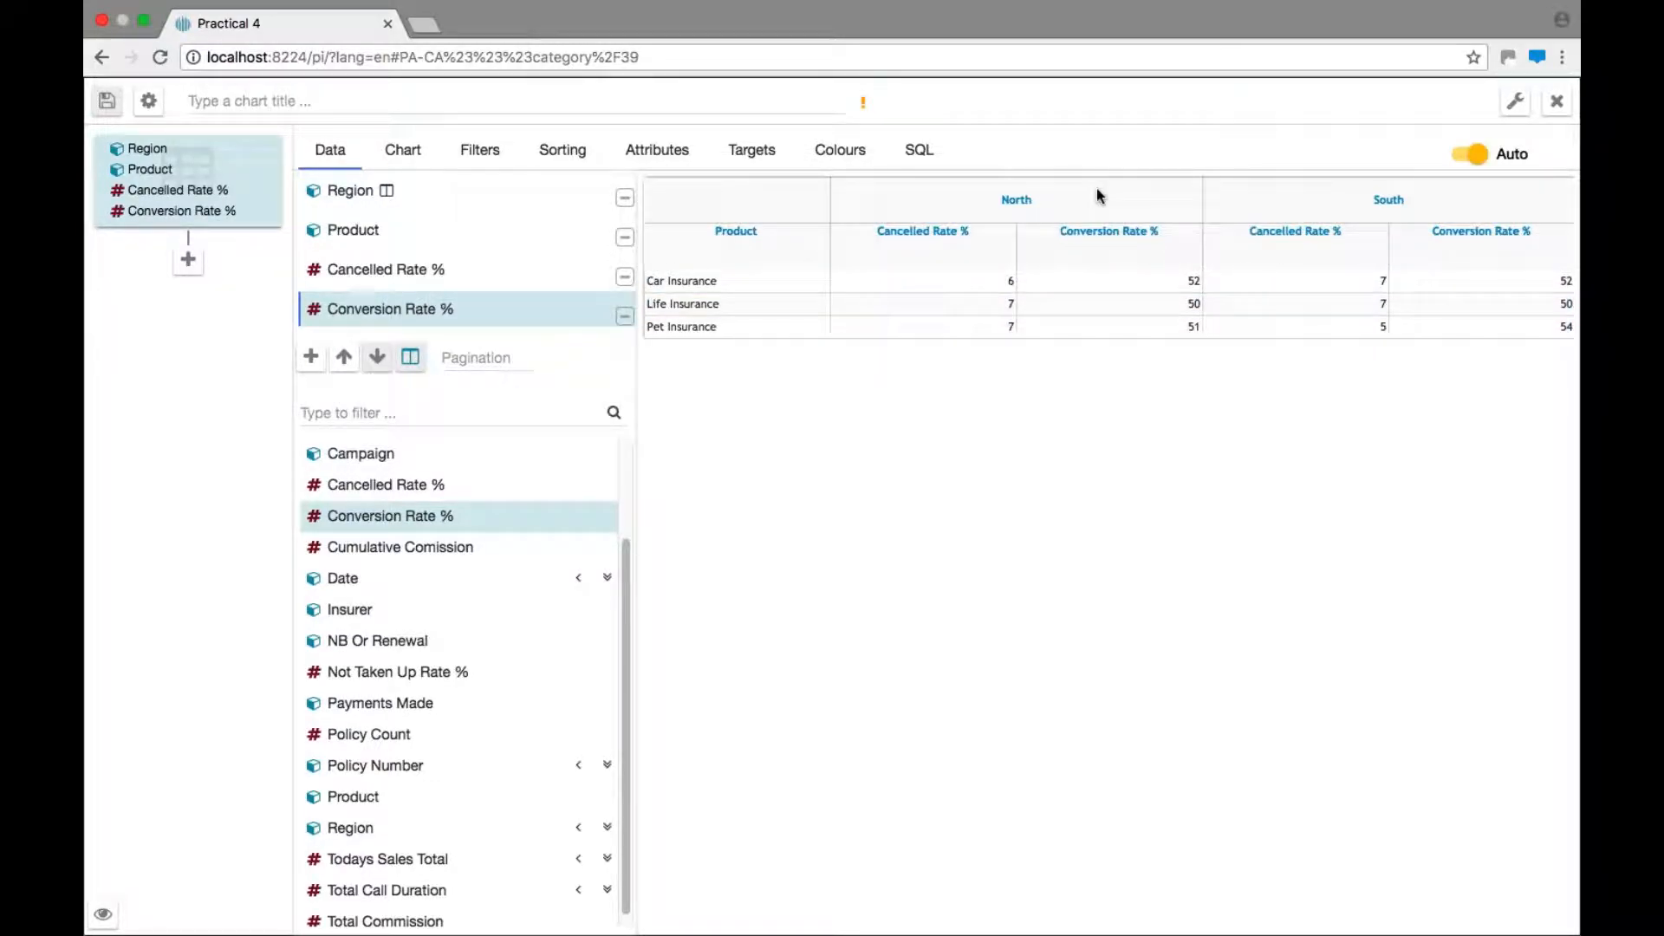
# Title the chart "Simple Crosstab" and save it to the dashboard
pyautogui.click(300, 114)
pyautogui.write('Simple Crosstab')
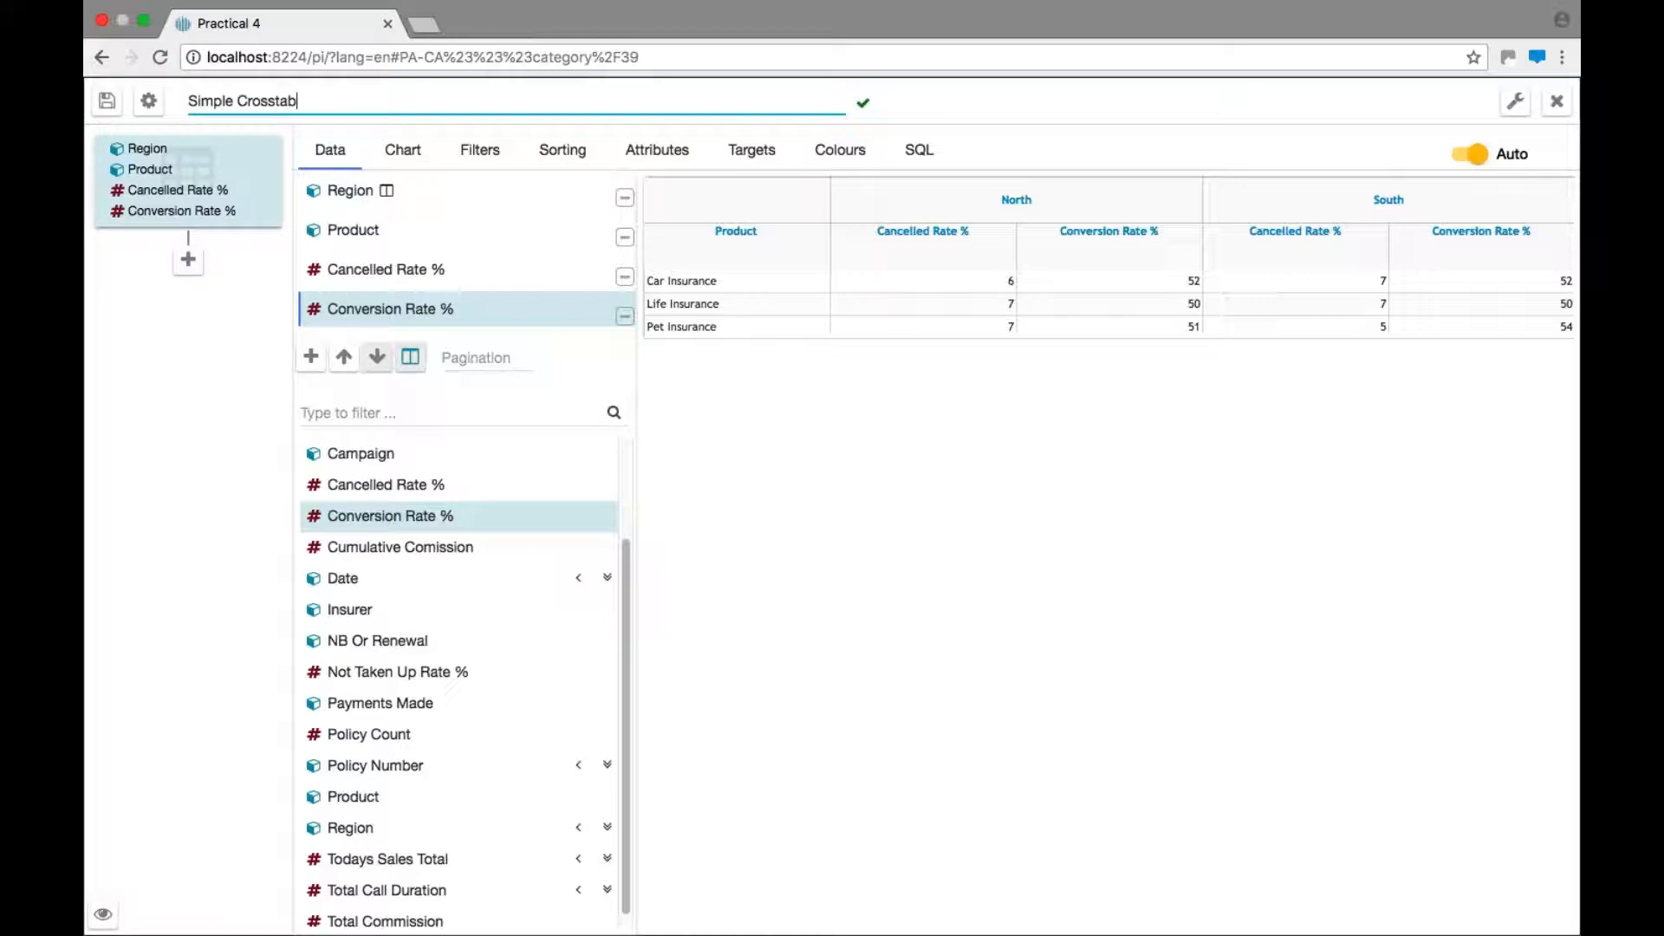
pyautogui.click(108, 102)
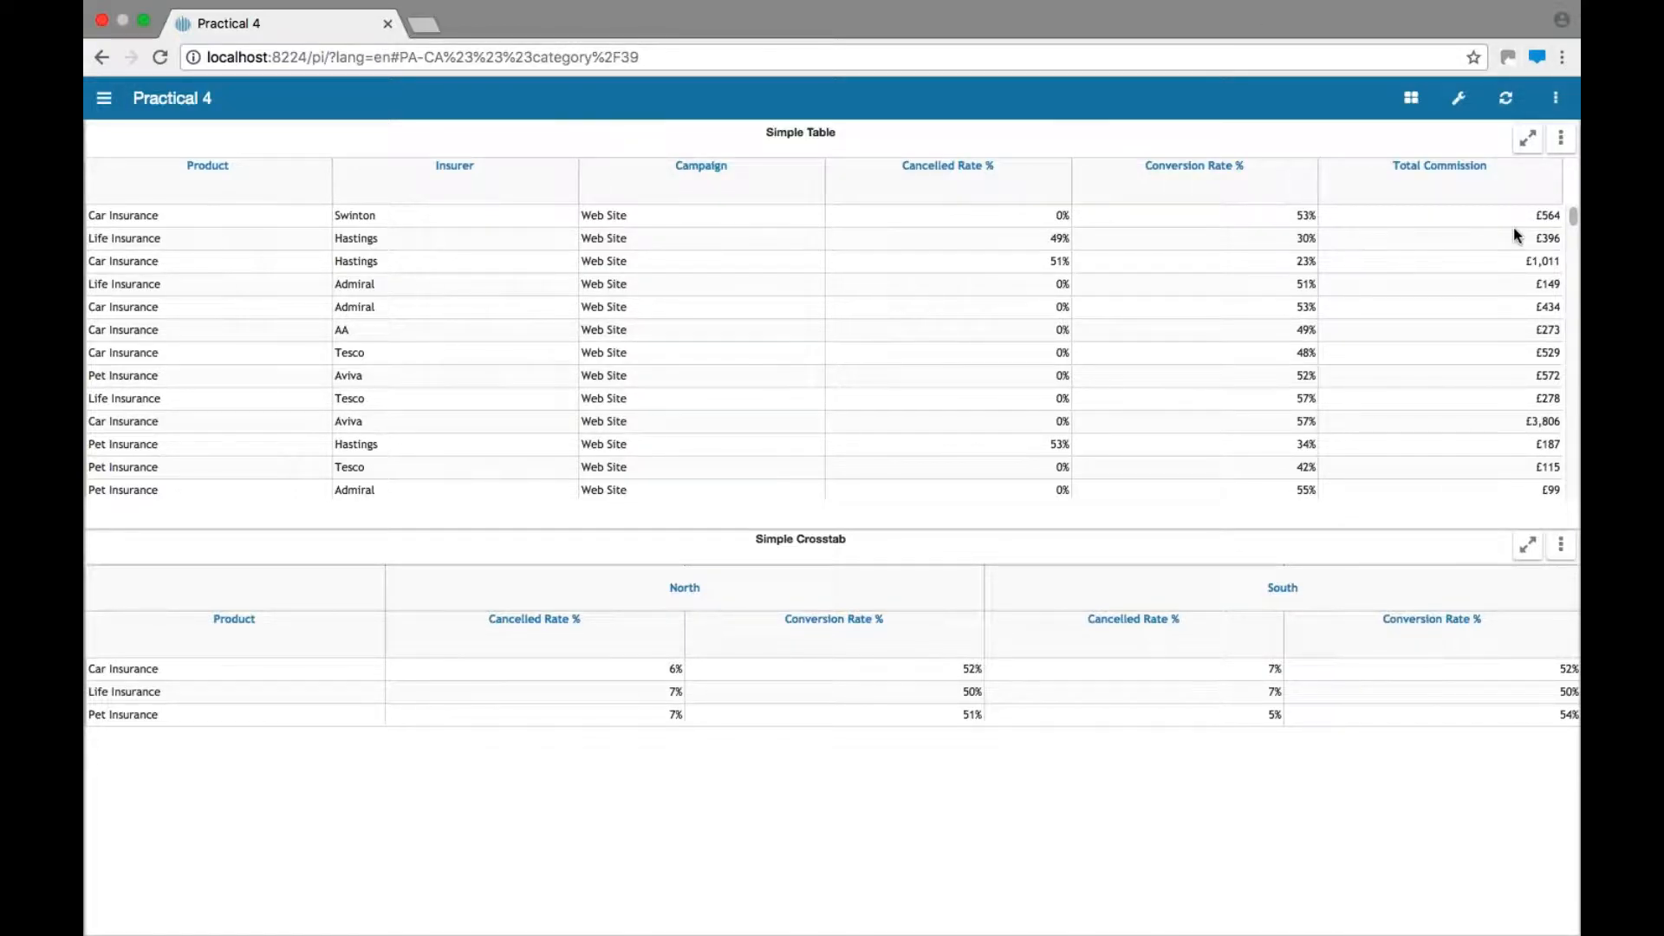
# Split the Simple Table pane into two side-by-side panes and place the existing Simple Table chart in the empty one
pyautogui.click(1560, 137)
pyautogui.click(1489, 211)
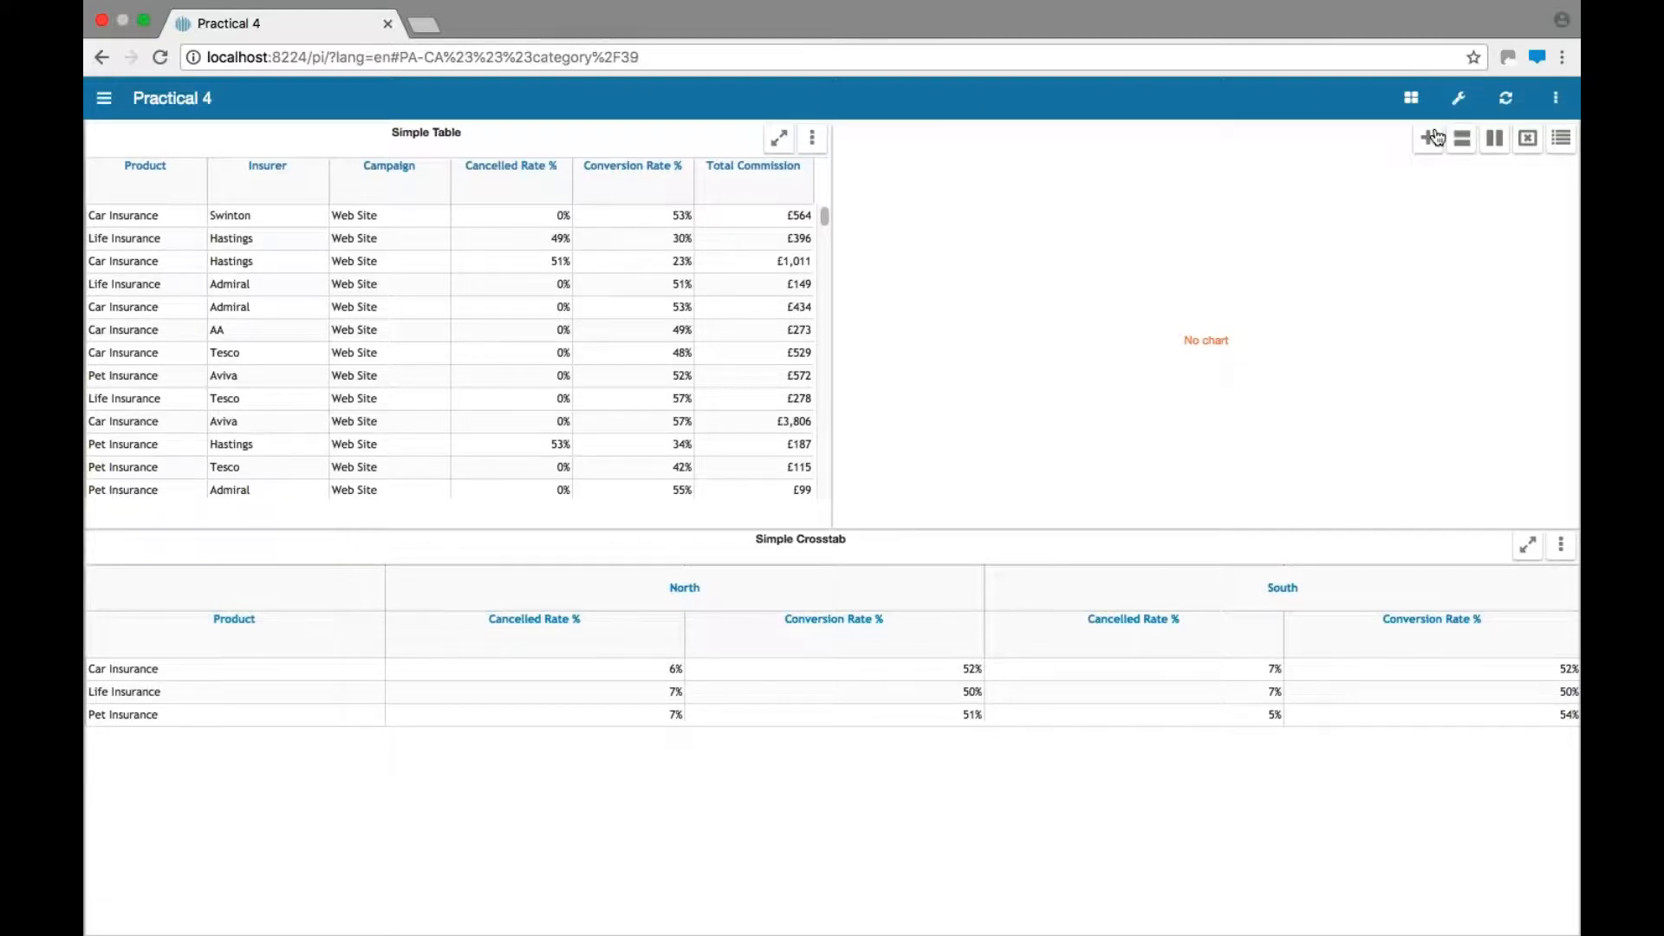
pyautogui.click(1561, 140)
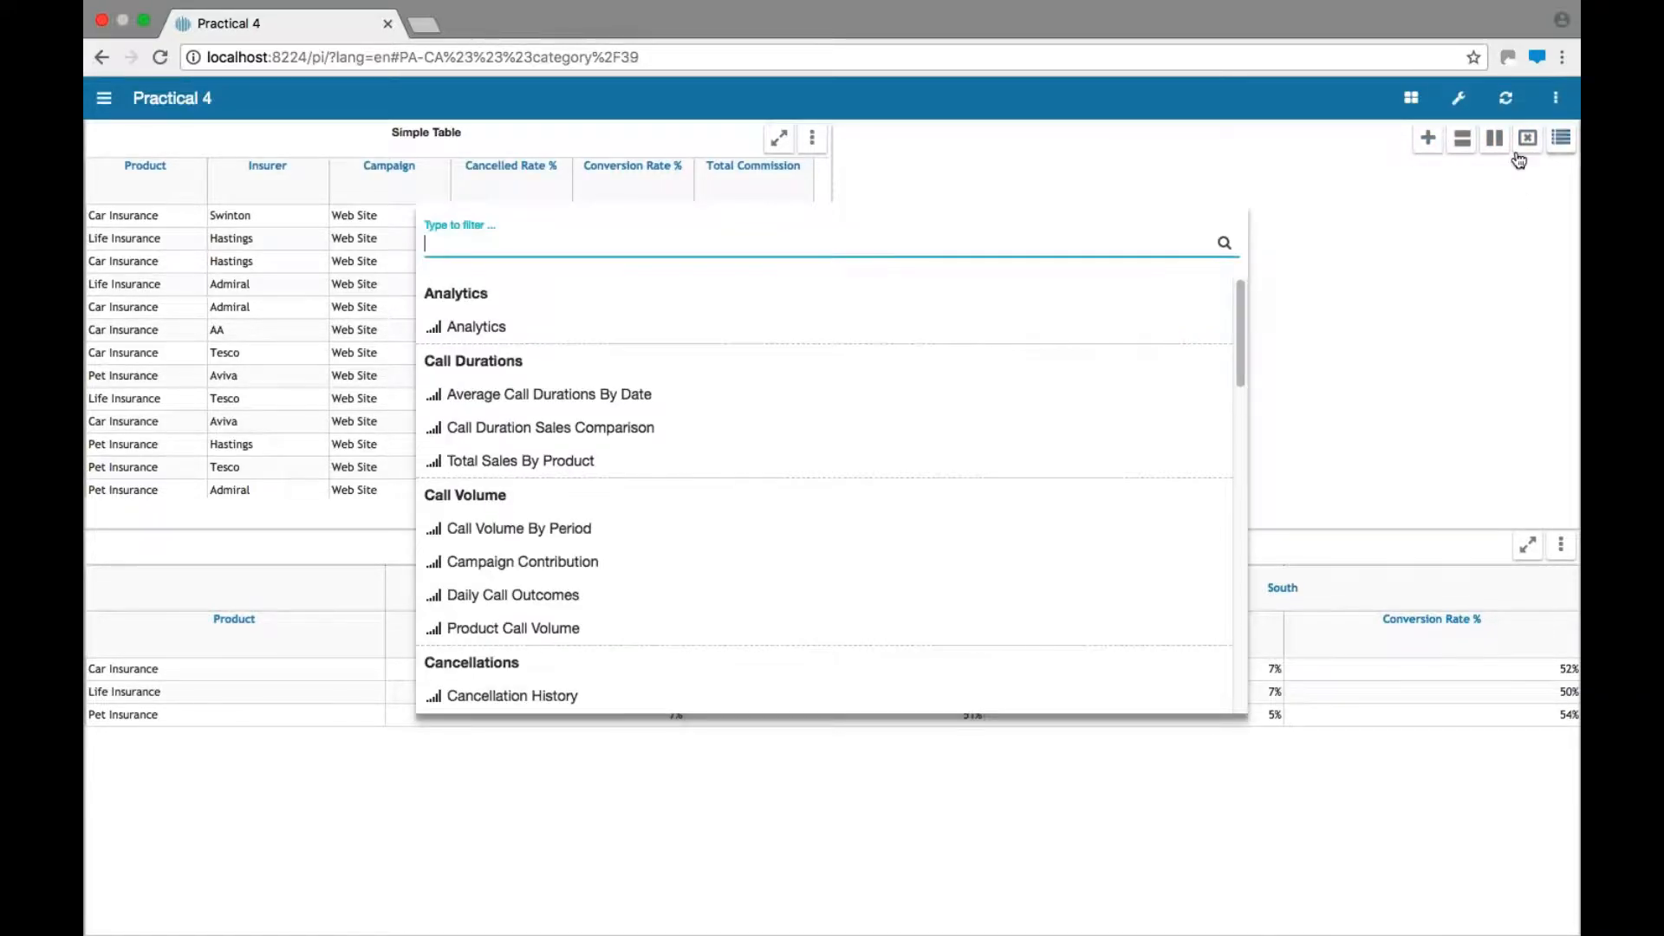
pyautogui.write('simpl')
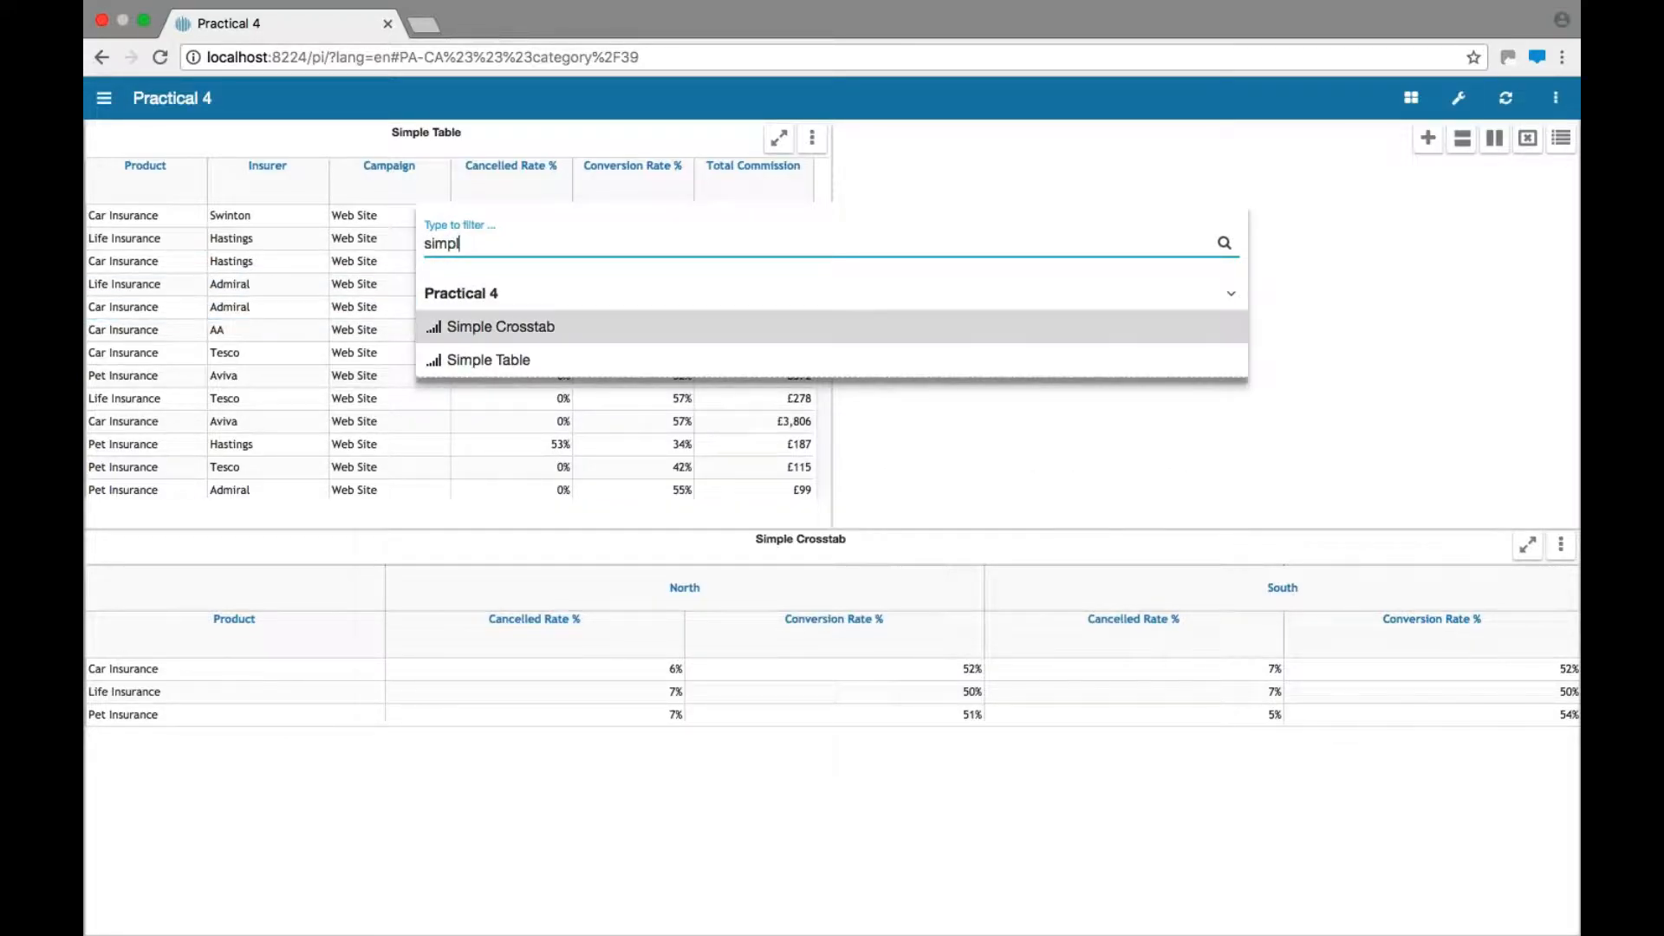
pyautogui.click(459, 359)
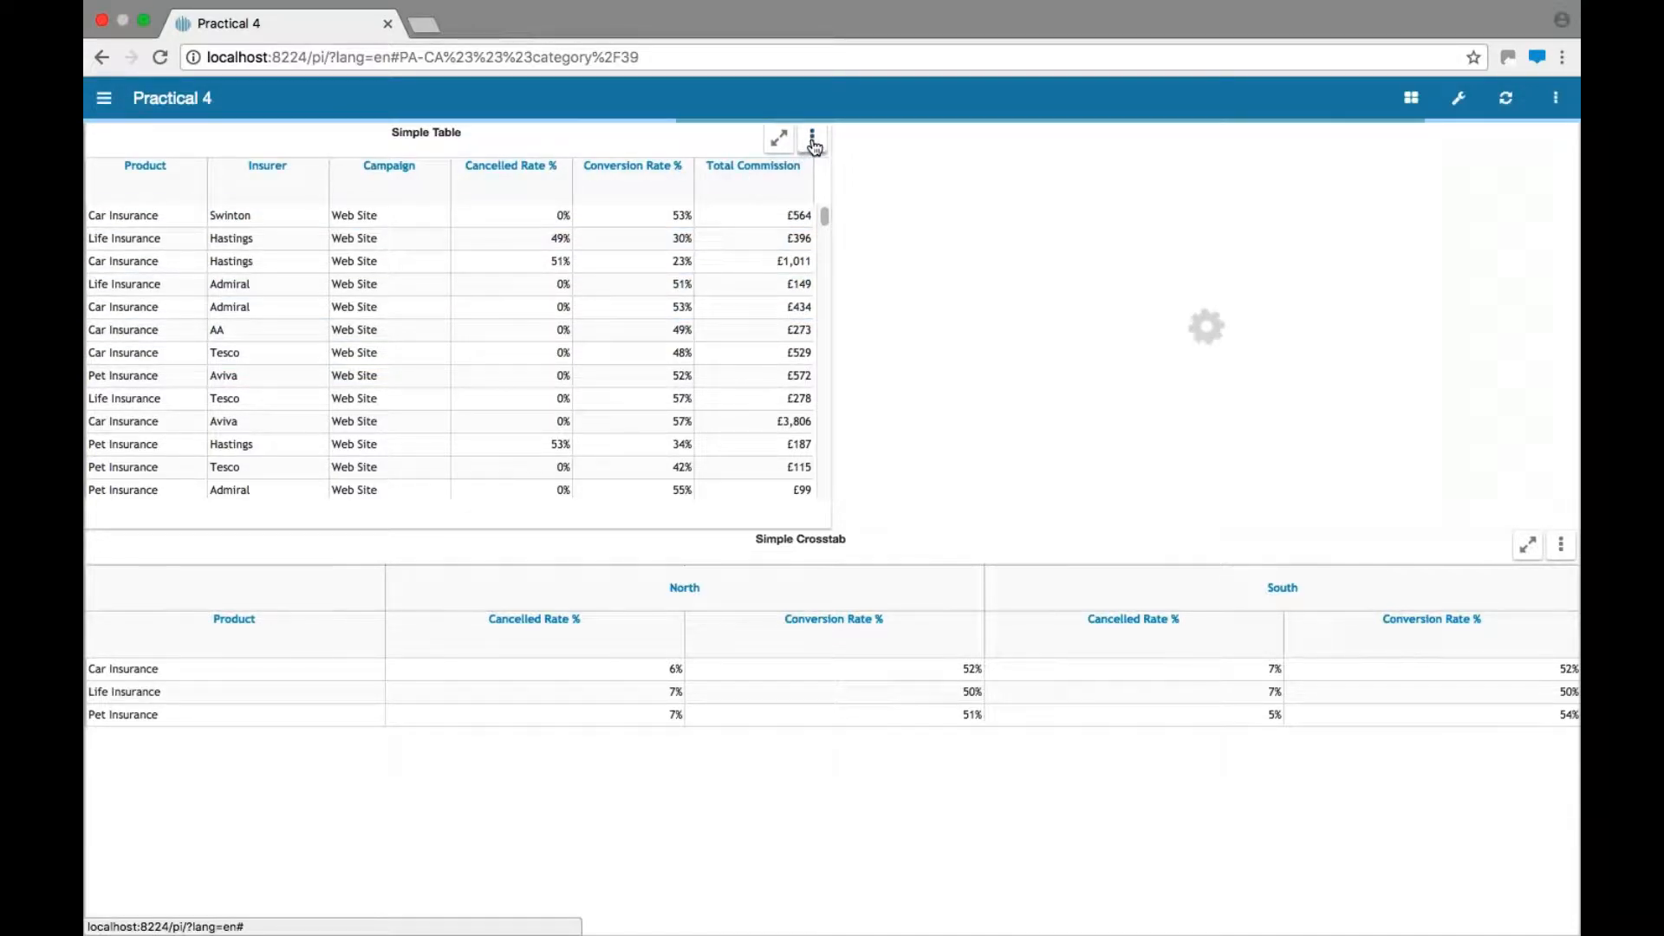
pyautogui.click(813, 139)
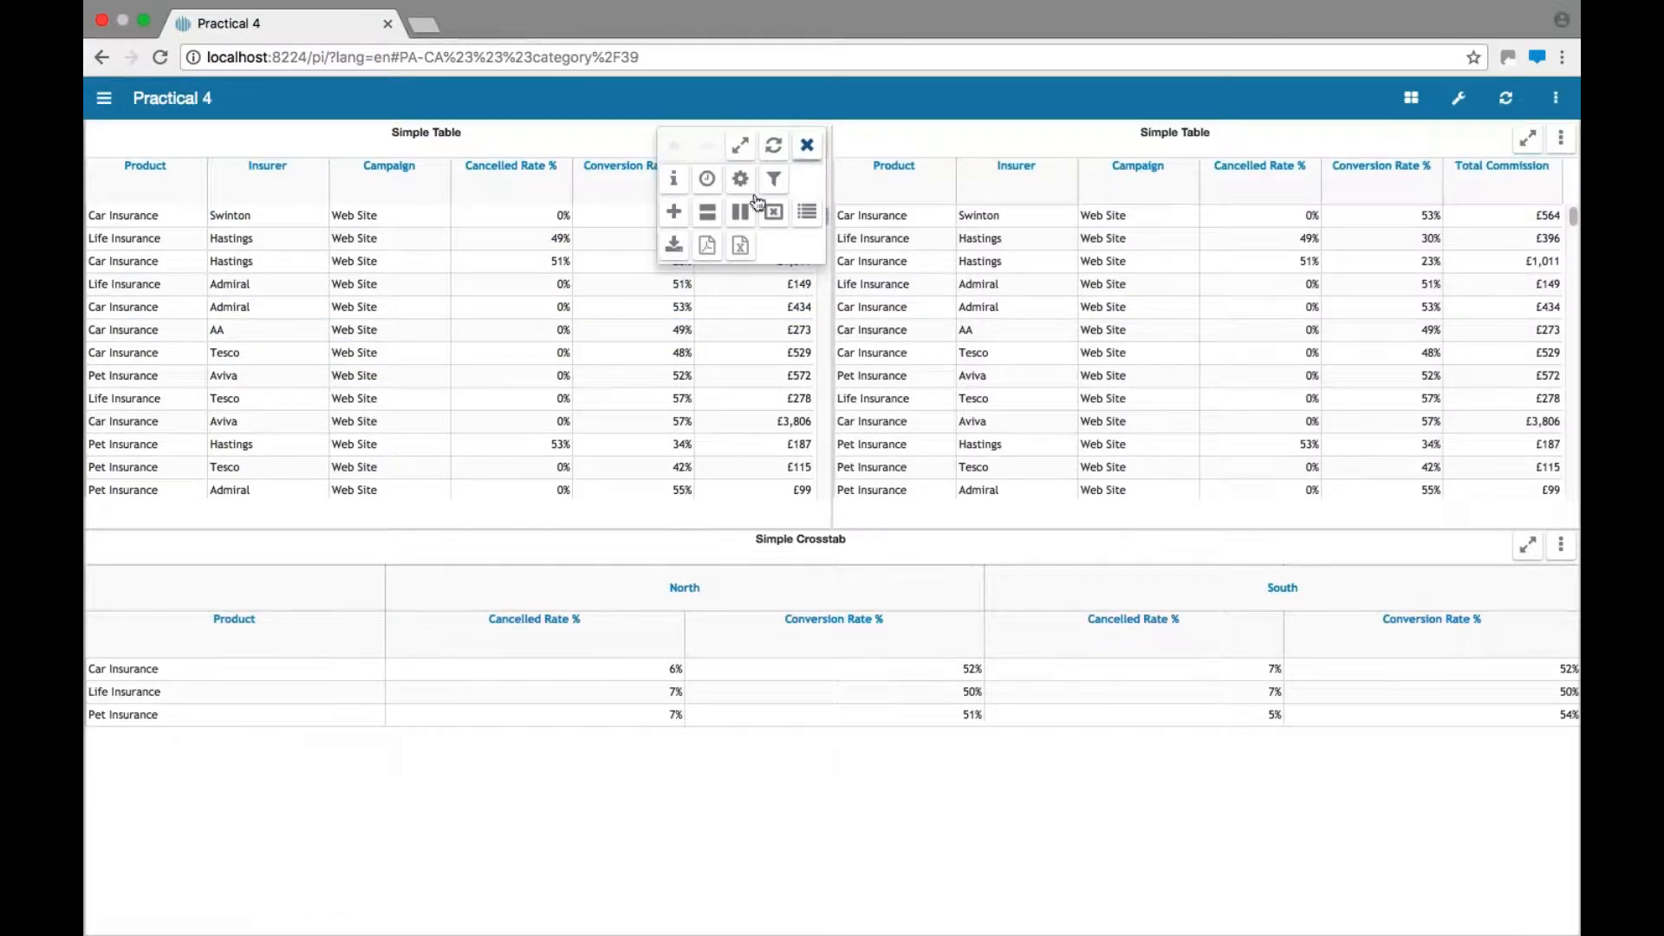
pyautogui.click(806, 214)
pyautogui.write('top')
pyautogui.press('BackSpace')
pyautogui.press('BackSpace')
pyautogui.press('BackSpace')
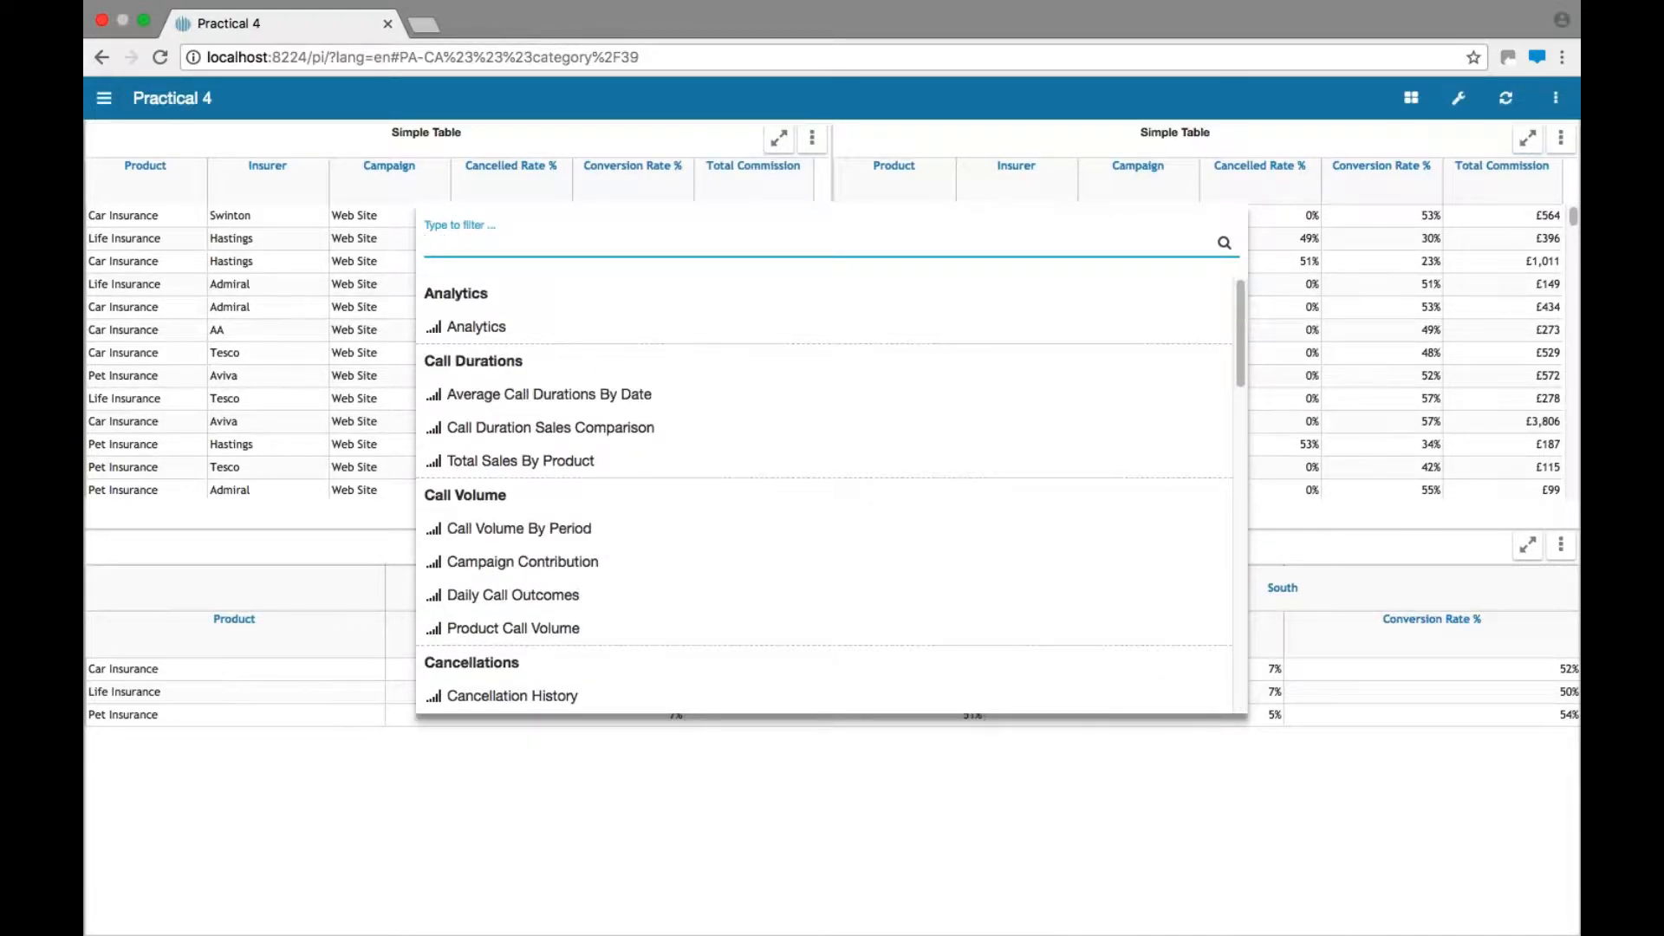
pyautogui.click(333, 145)
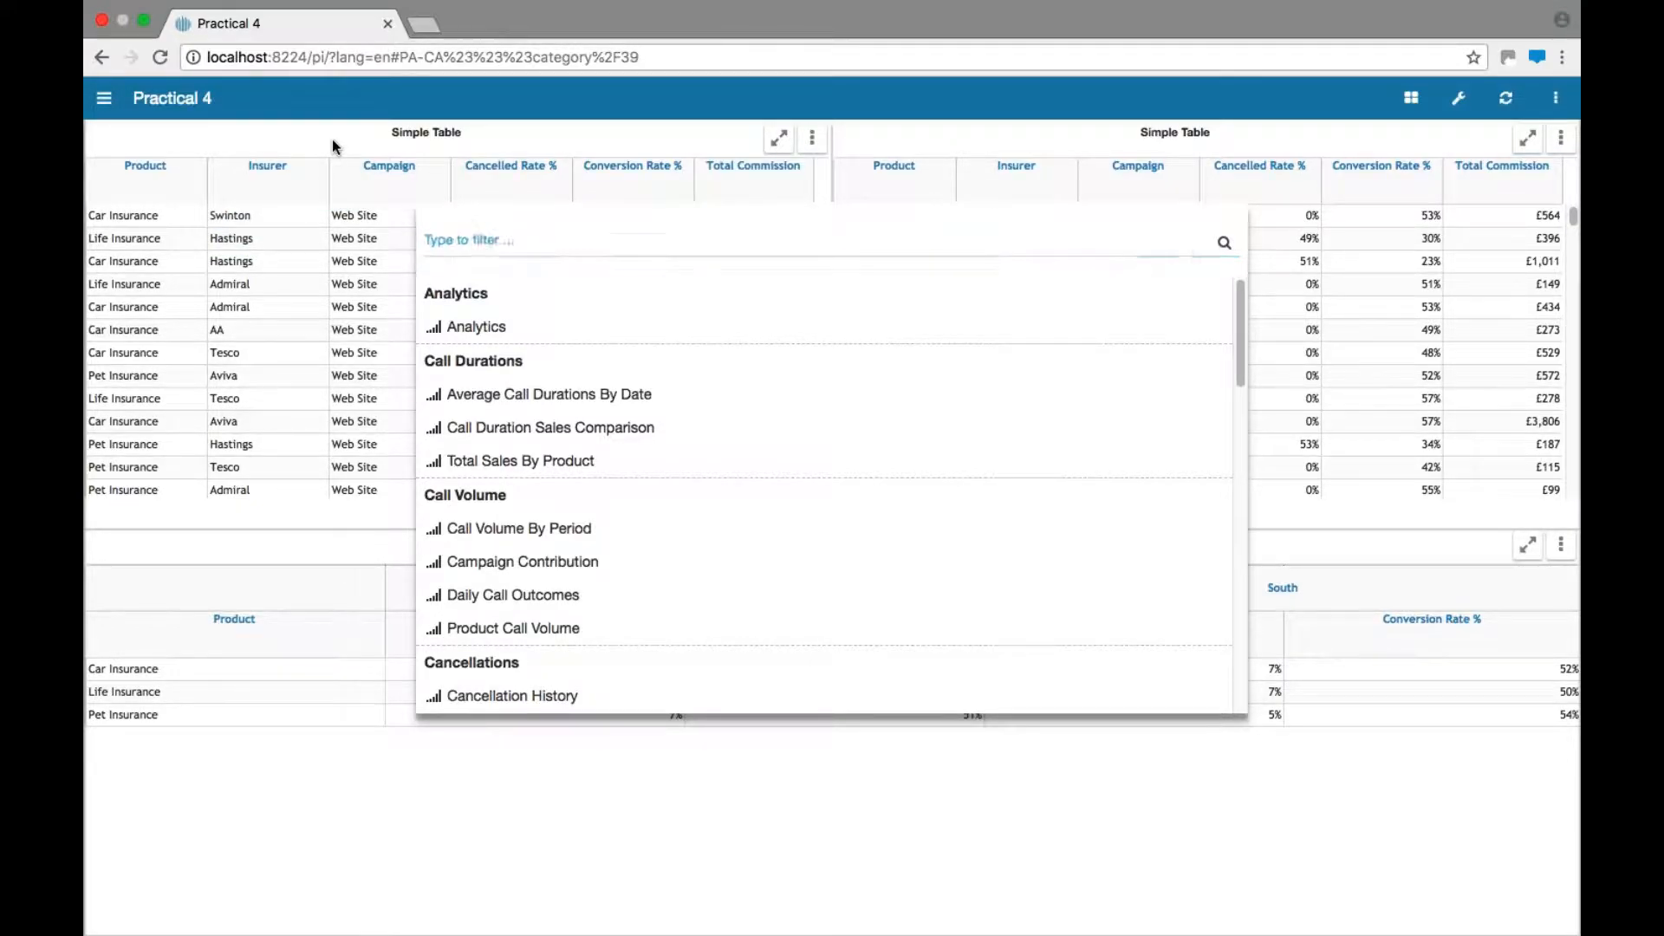
# Create a new Column Chart in the left Simple Table pane with Campaign on the X axis and Policy Count on the Y axis
pyautogui.click(810, 149)
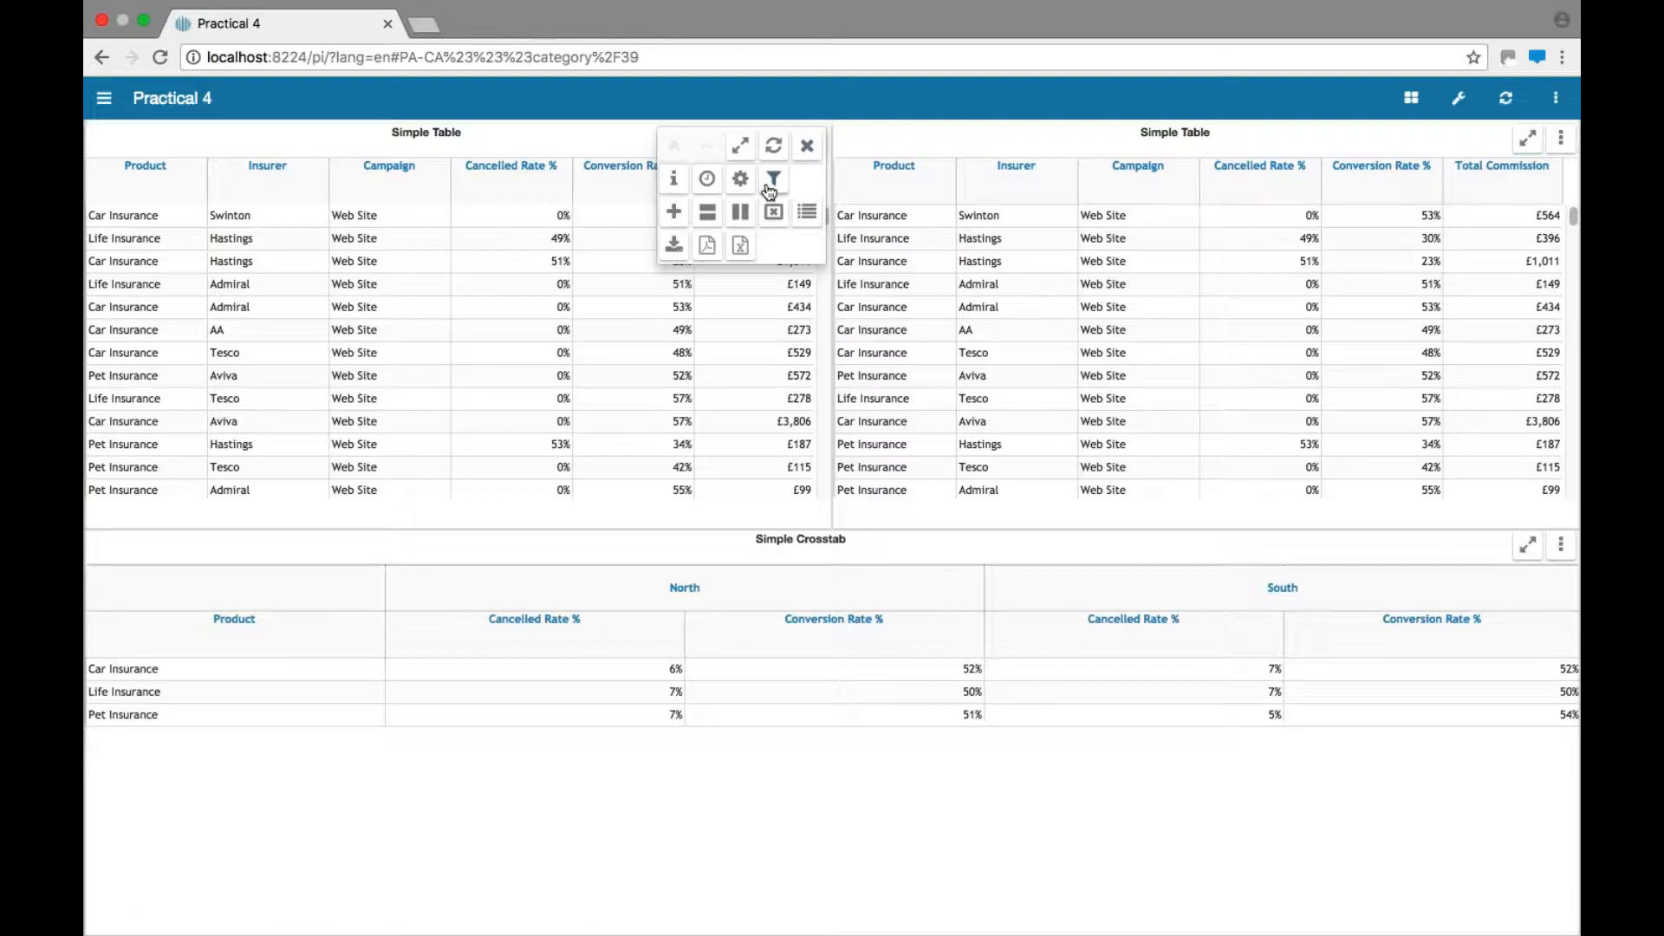
pyautogui.click(680, 213)
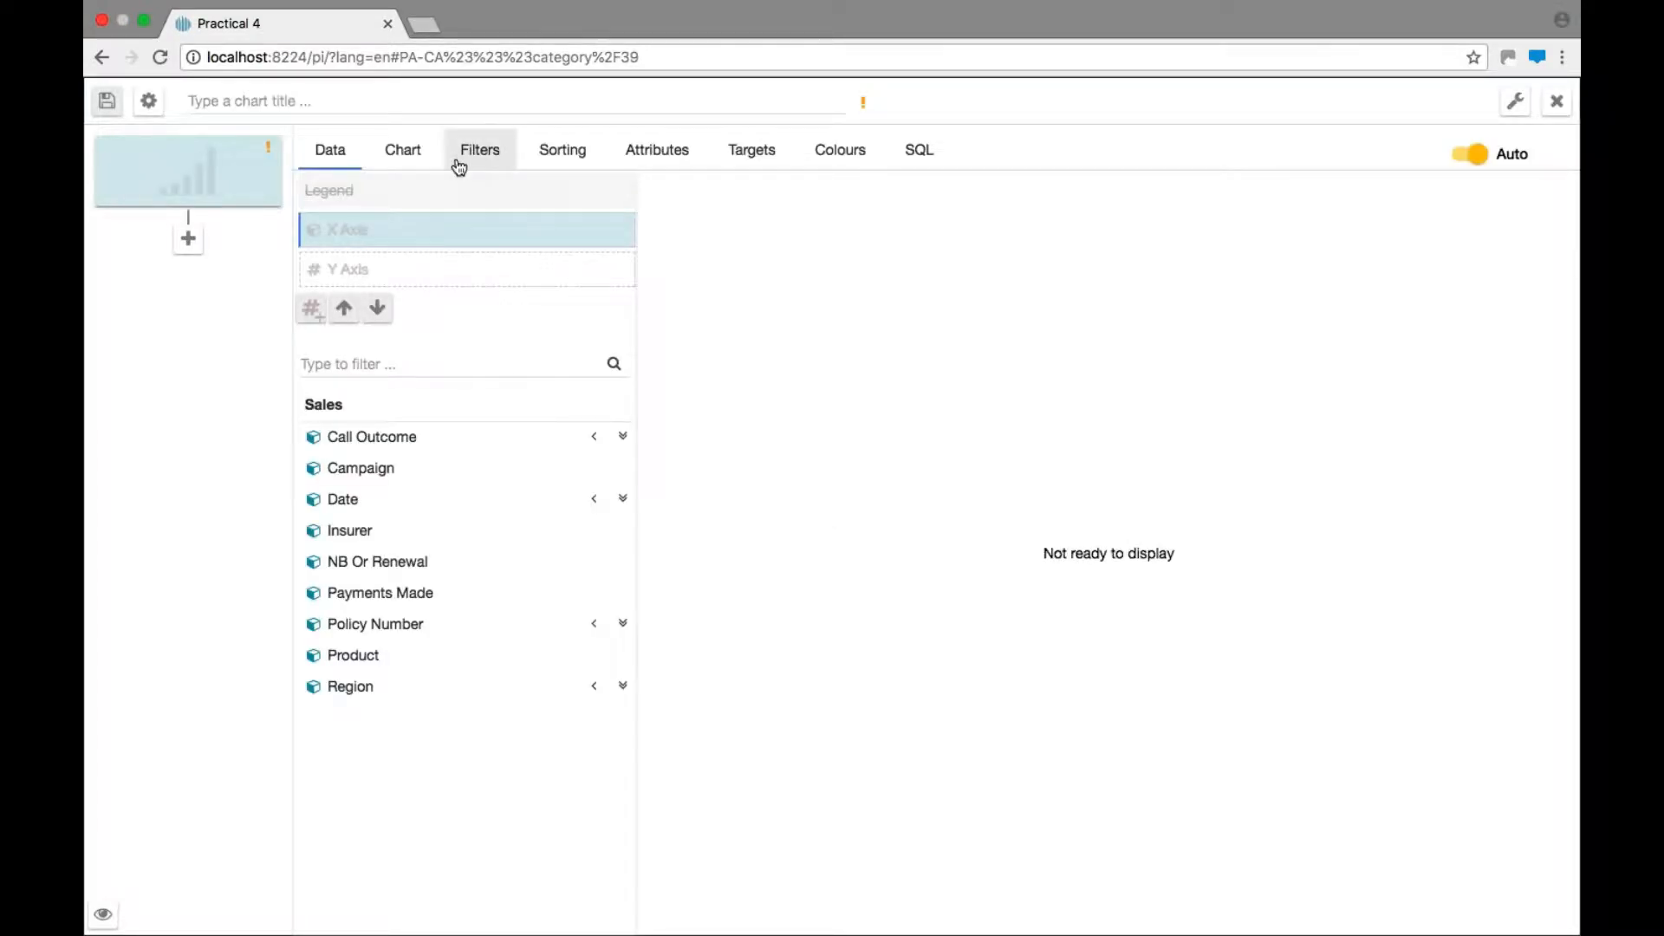
pyautogui.click(374, 483)
pyautogui.click(369, 270)
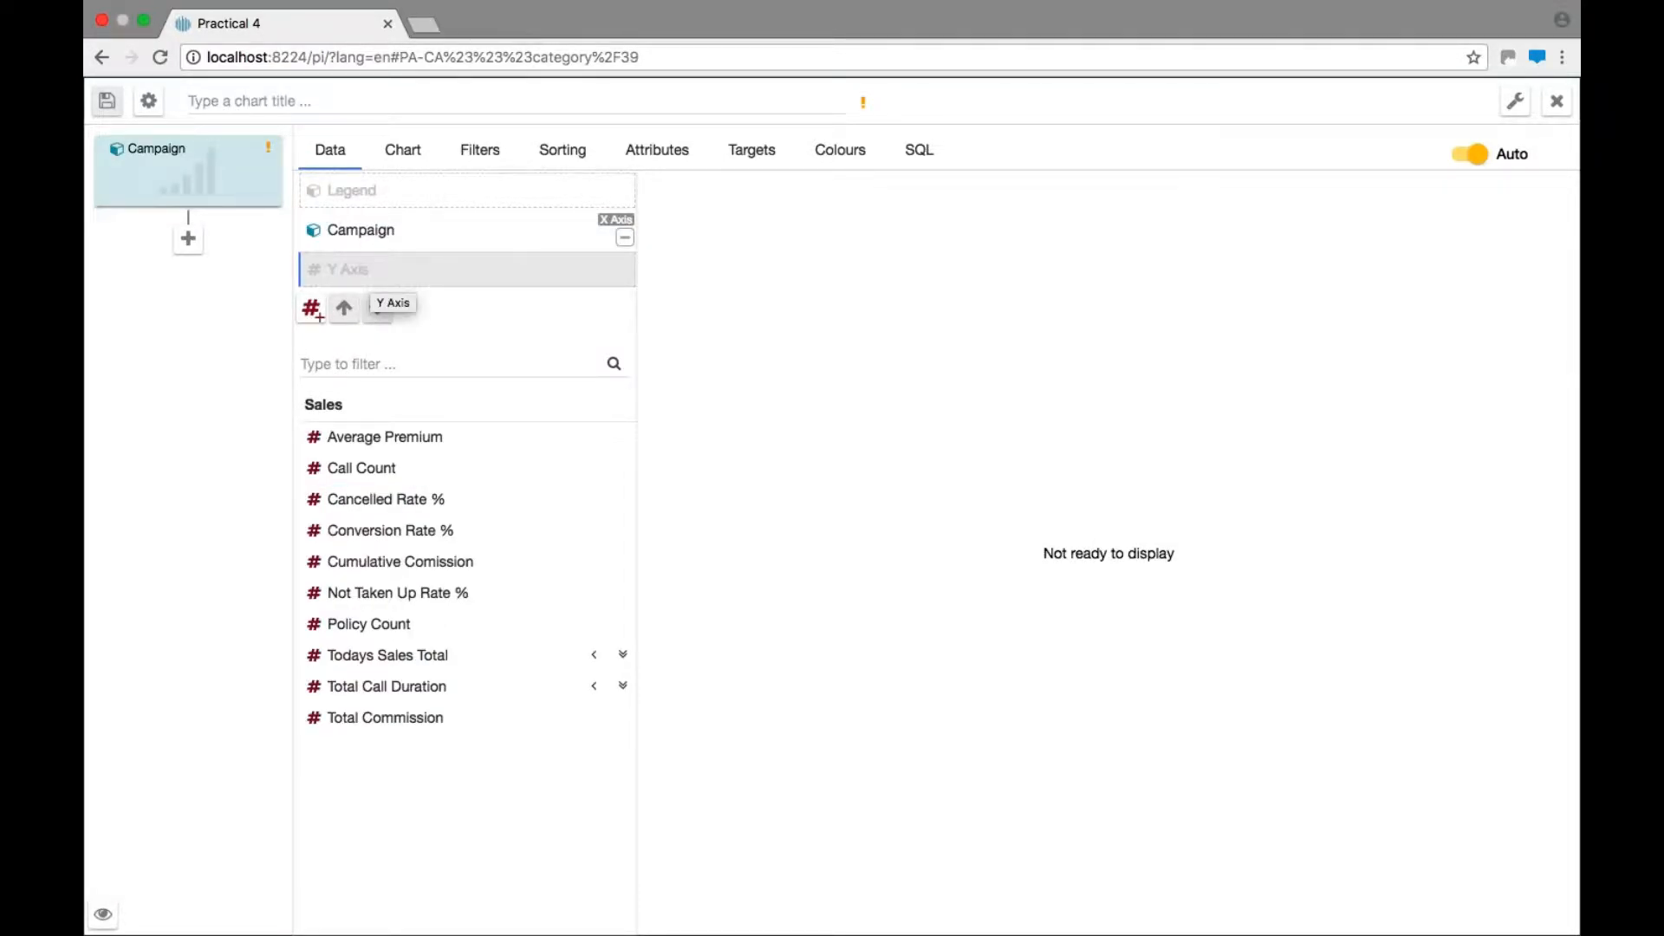
pyautogui.click(377, 626)
pyautogui.click(414, 162)
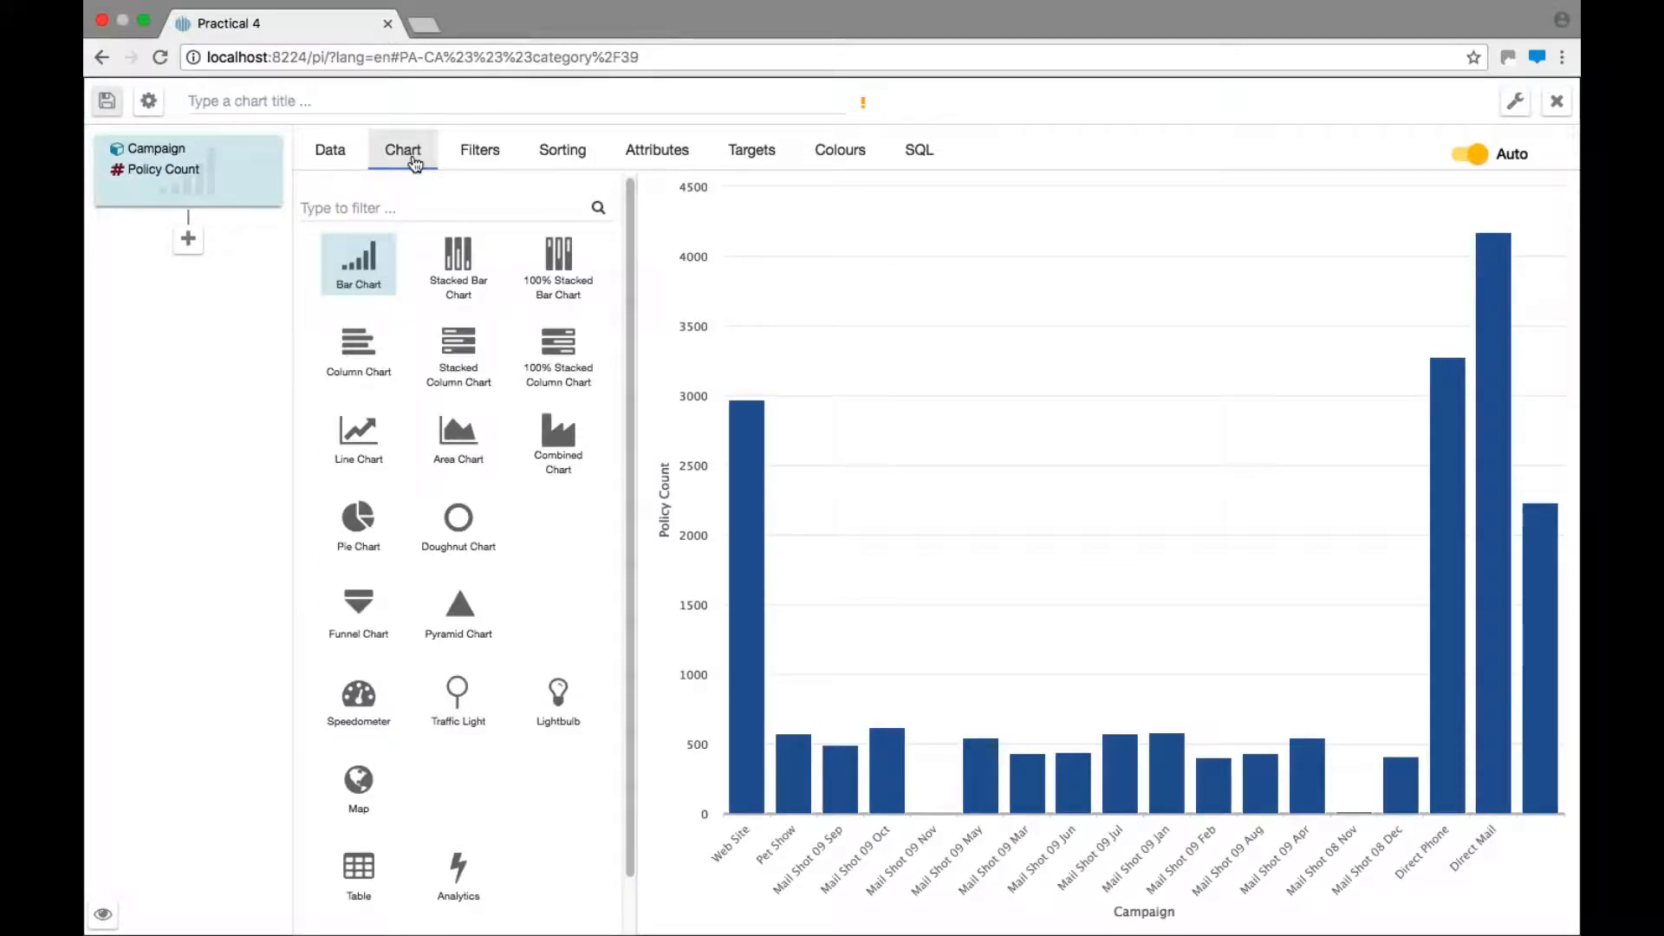
pyautogui.click(353, 364)
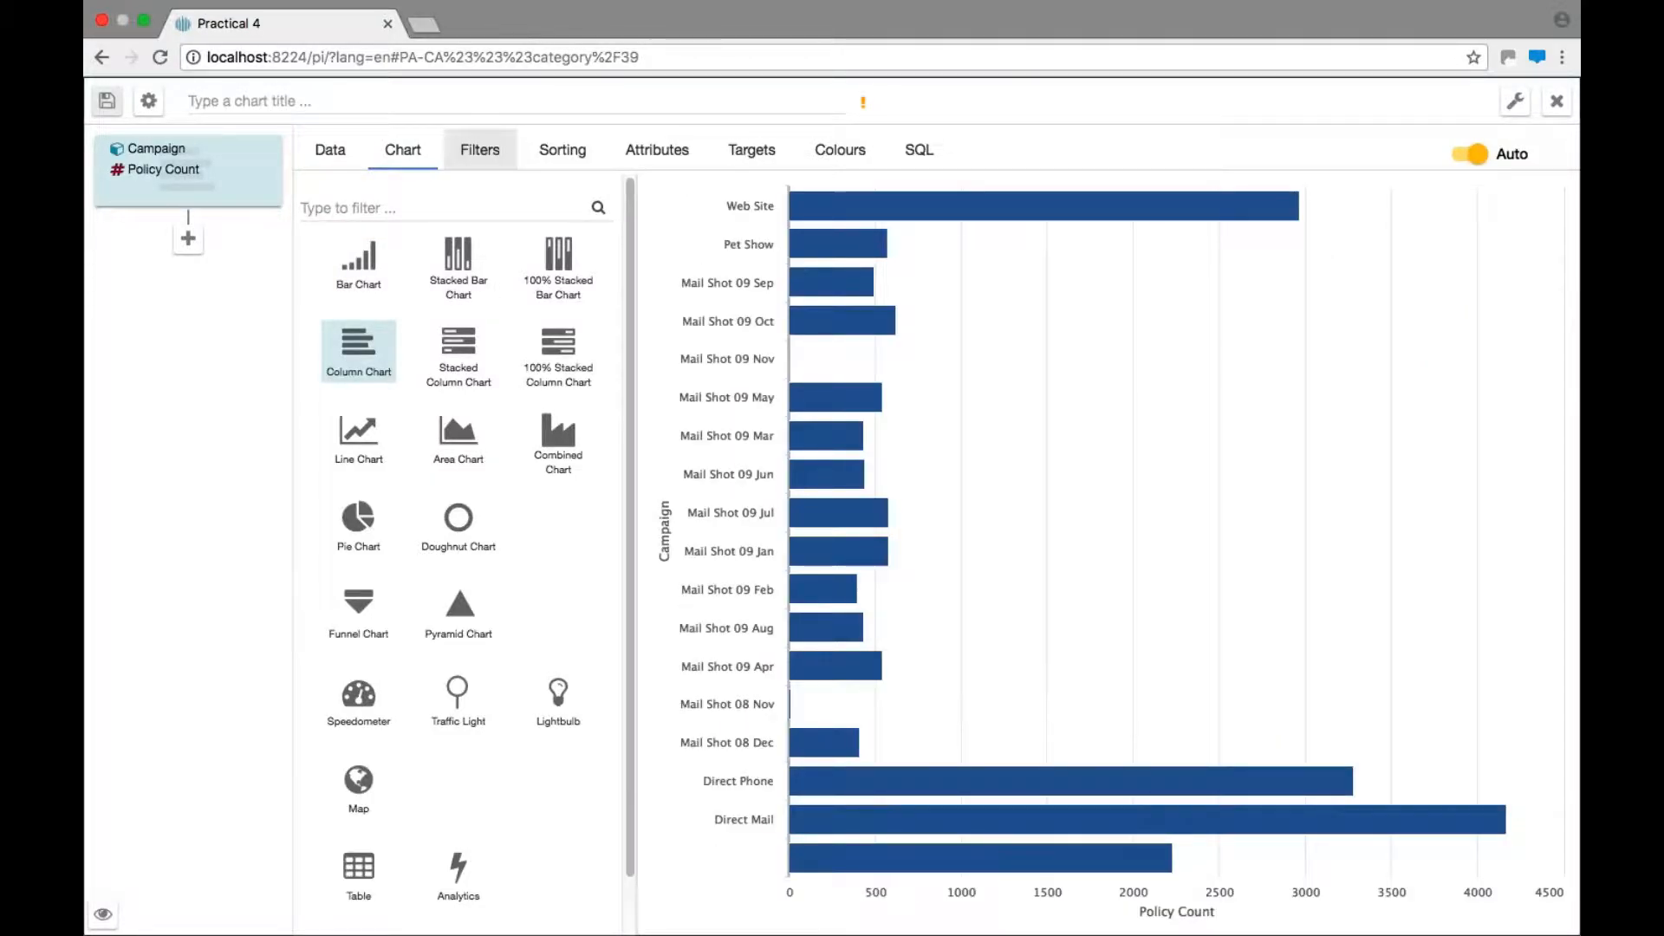
# Add a chart filter that keeps only the top 10 by Policy Count
pyautogui.click(479, 150)
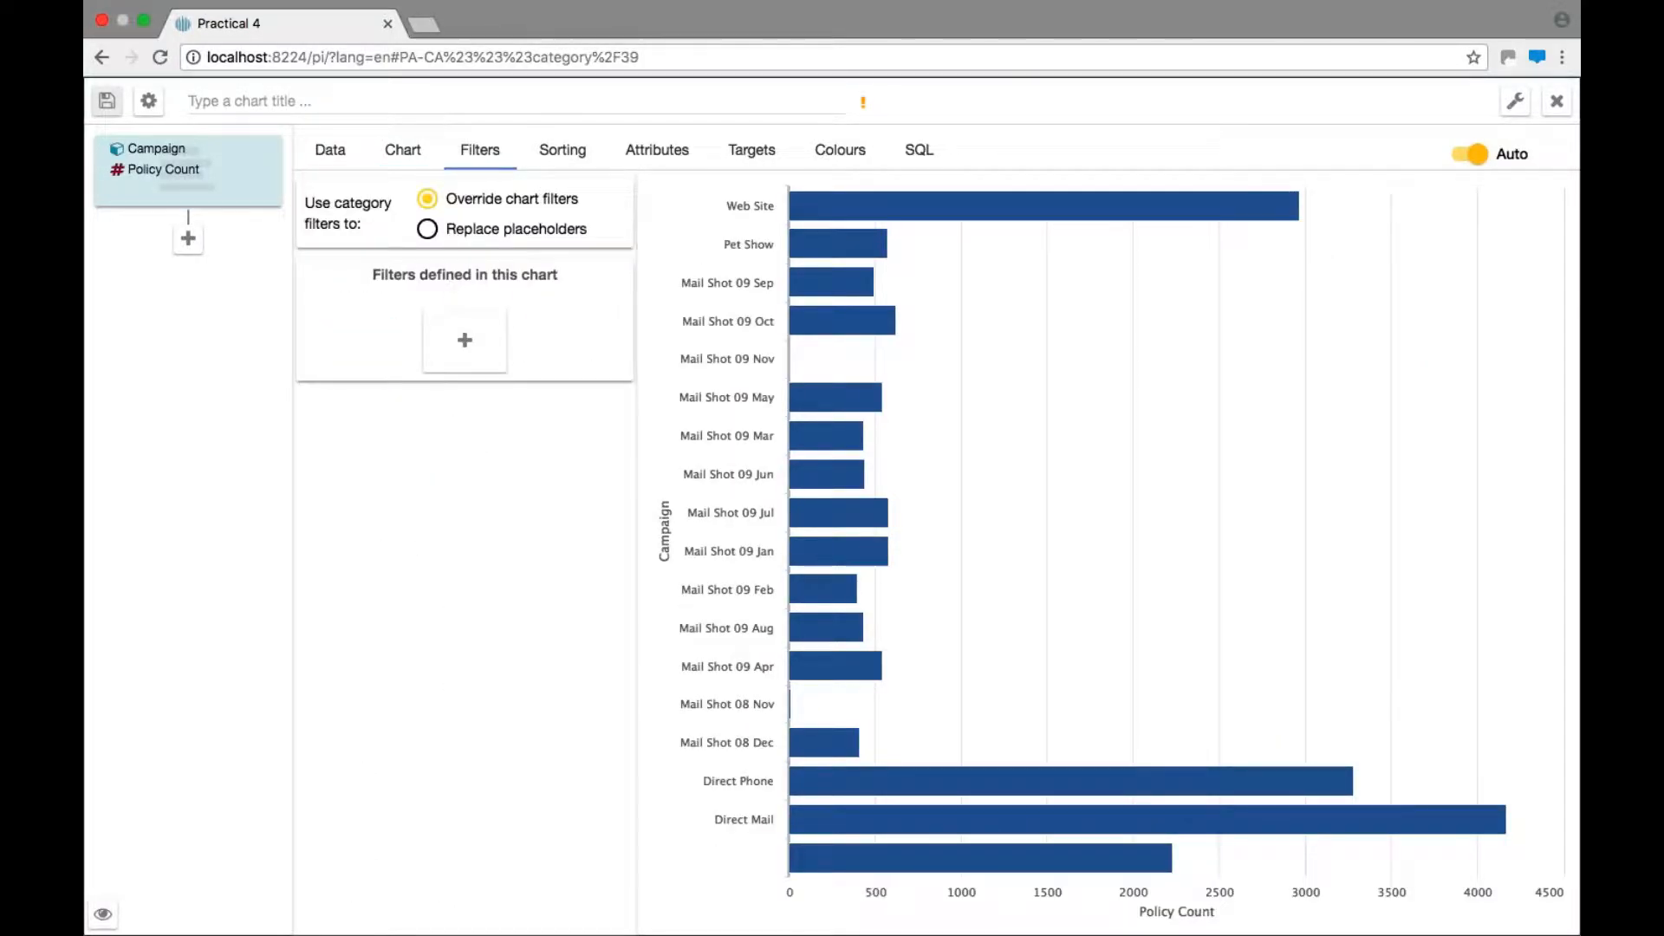
pyautogui.click(464, 340)
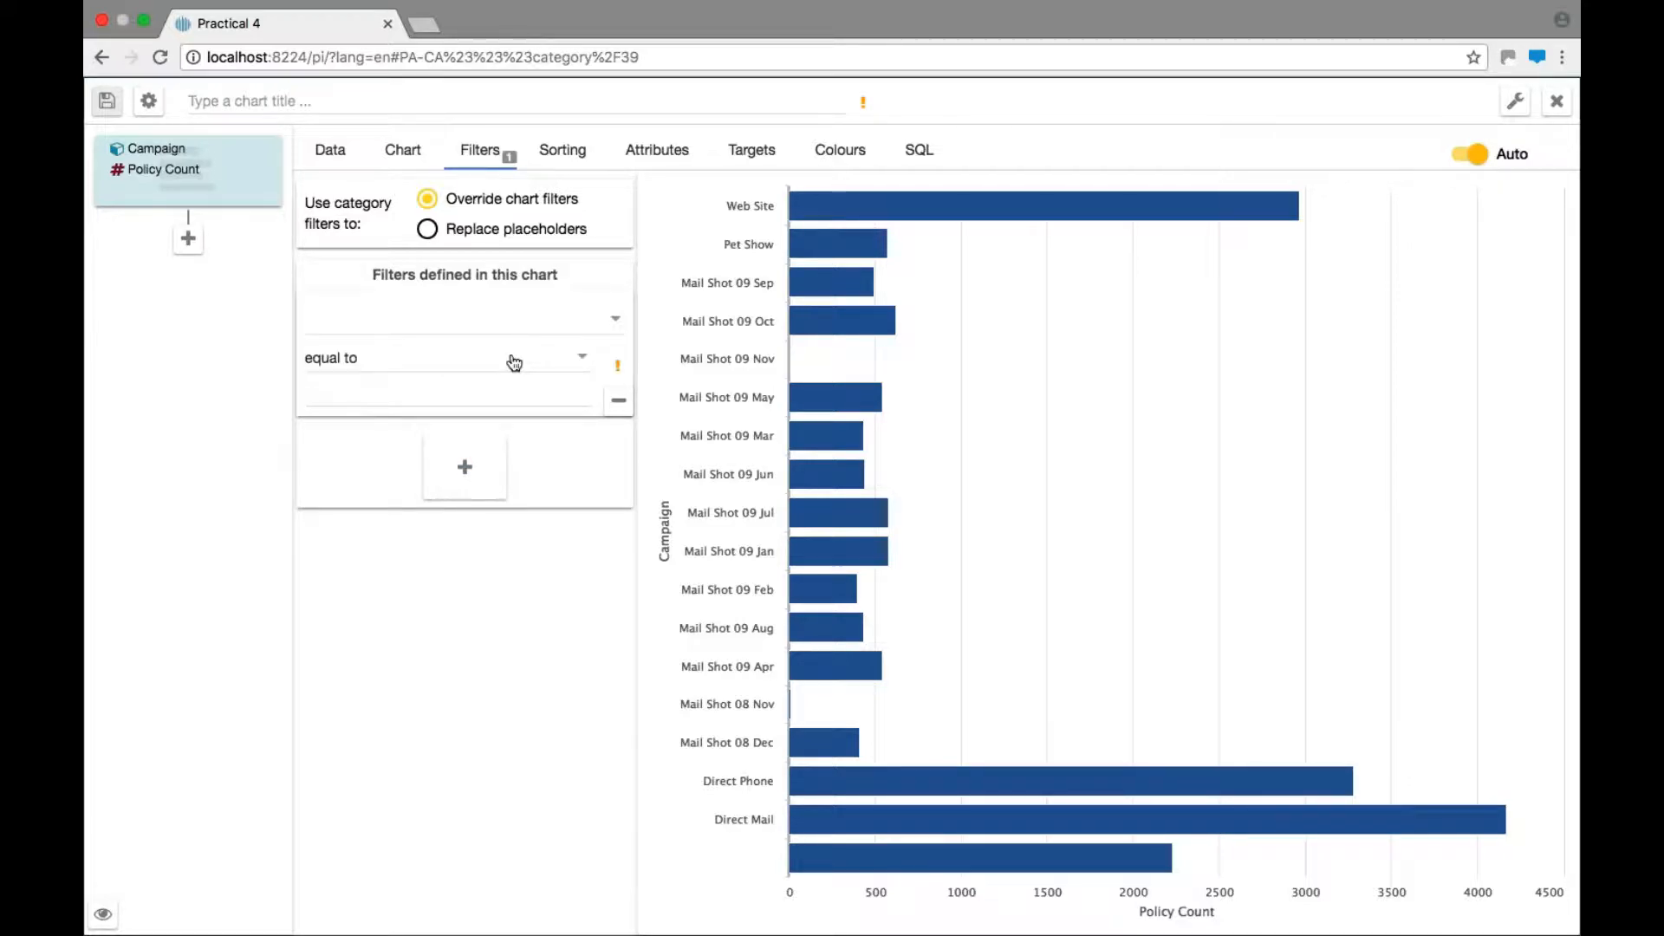
pyautogui.click(614, 320)
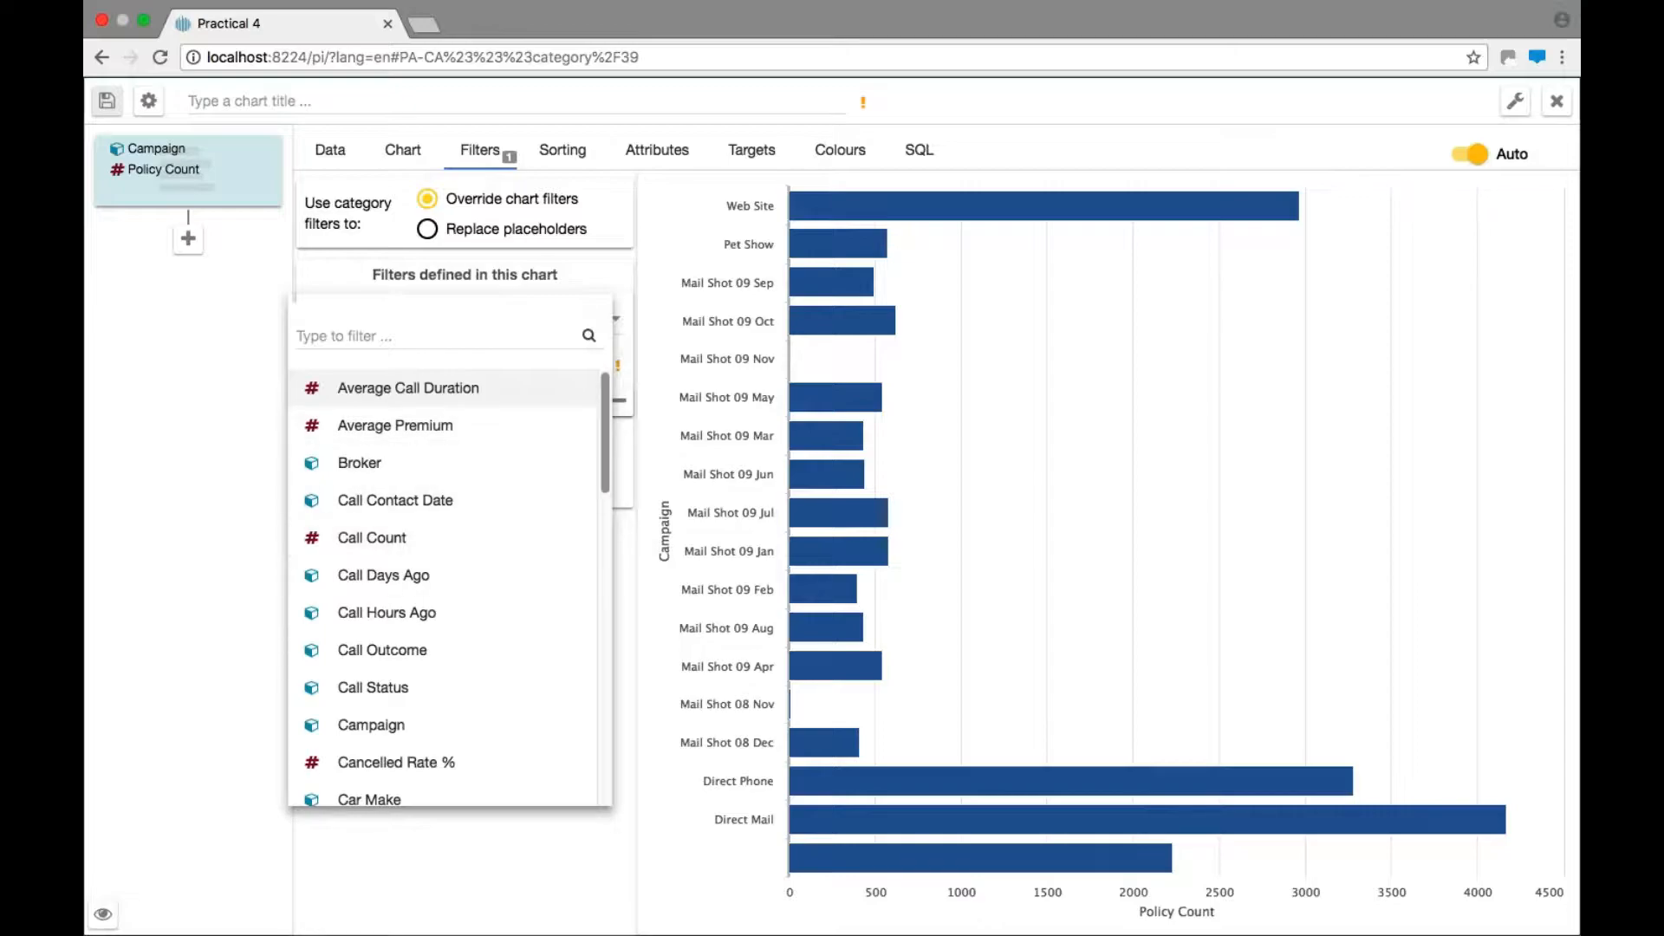
pyautogui.click(432, 332)
pyautogui.write('pol')
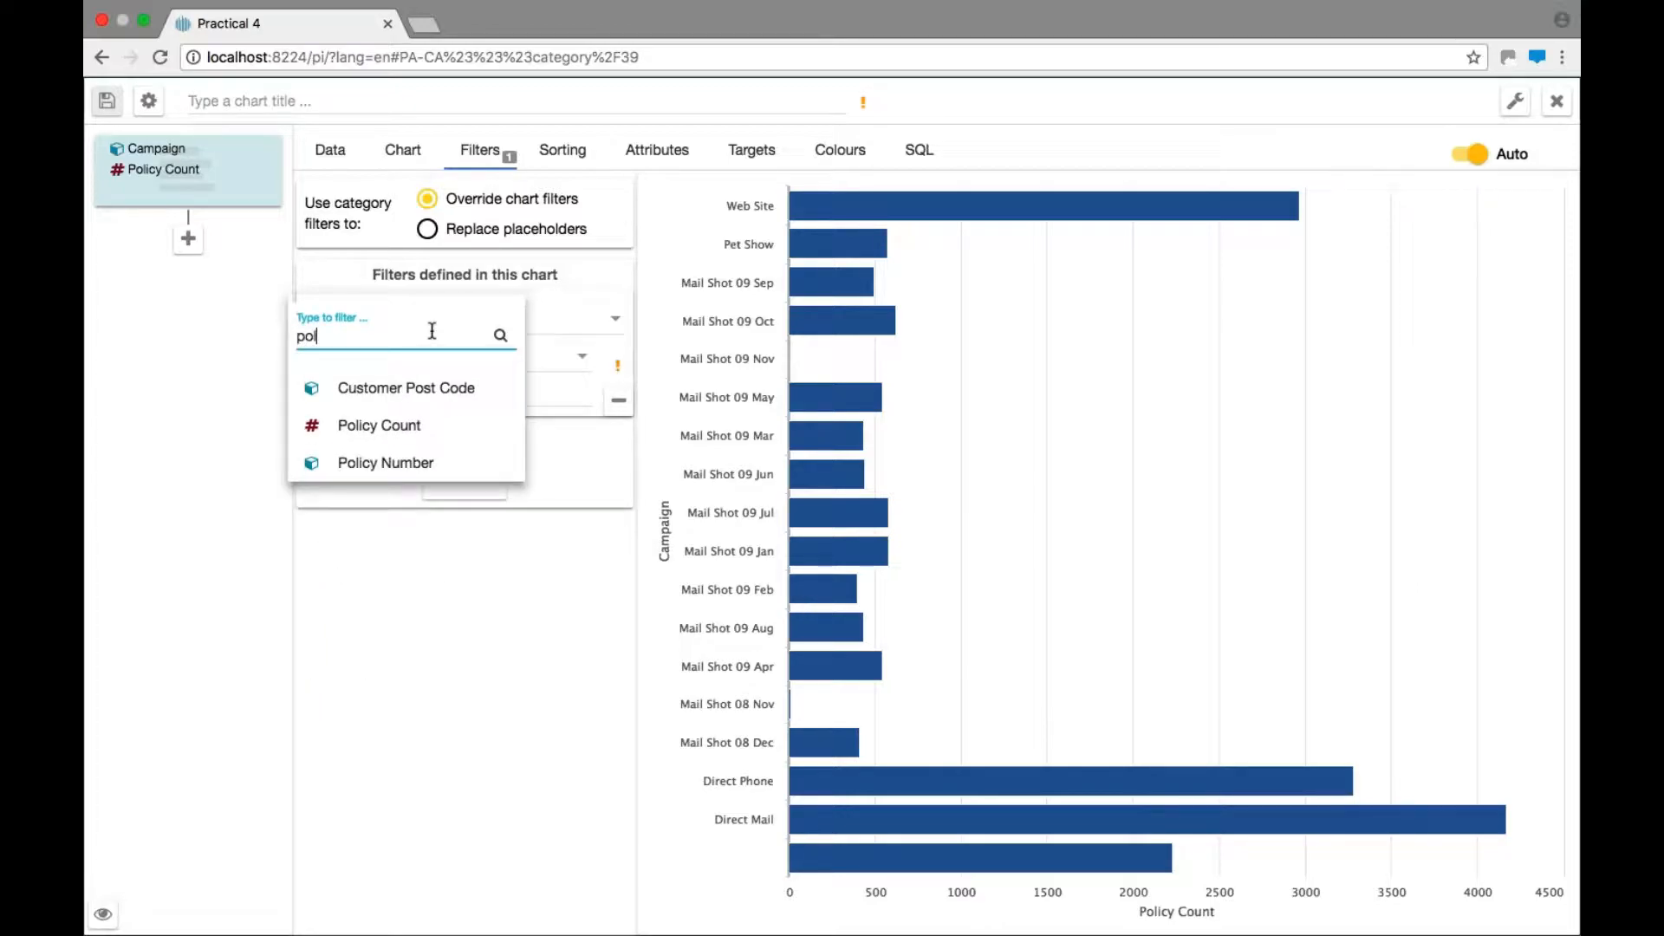
pyautogui.press('Return')
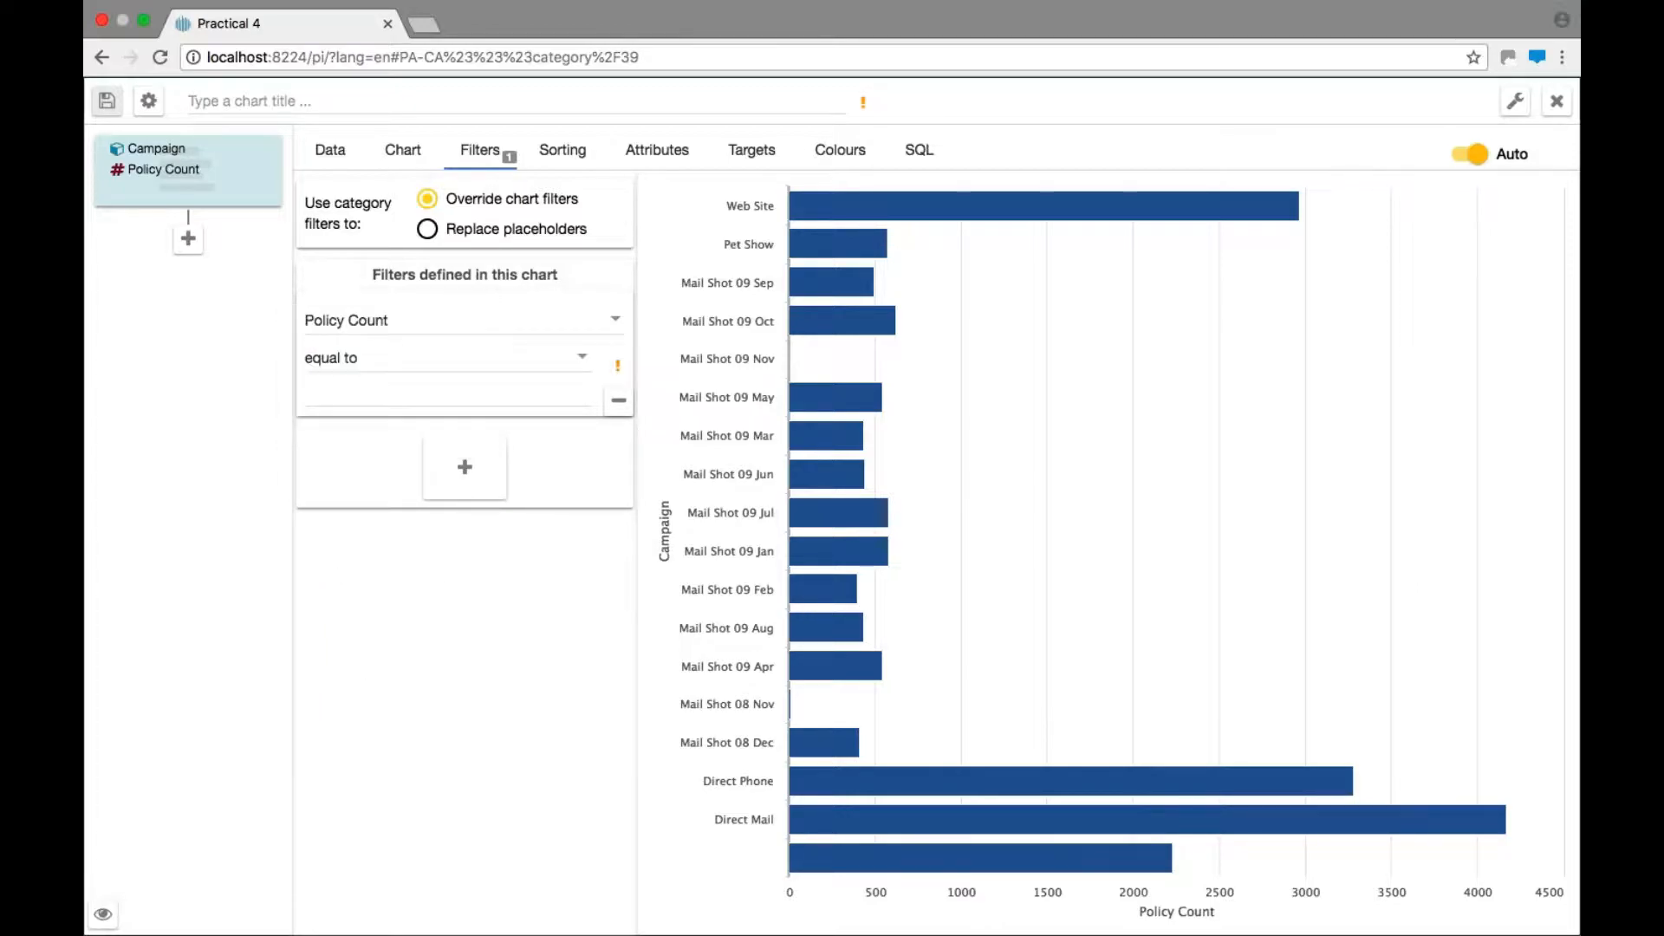
pyautogui.click(442, 358)
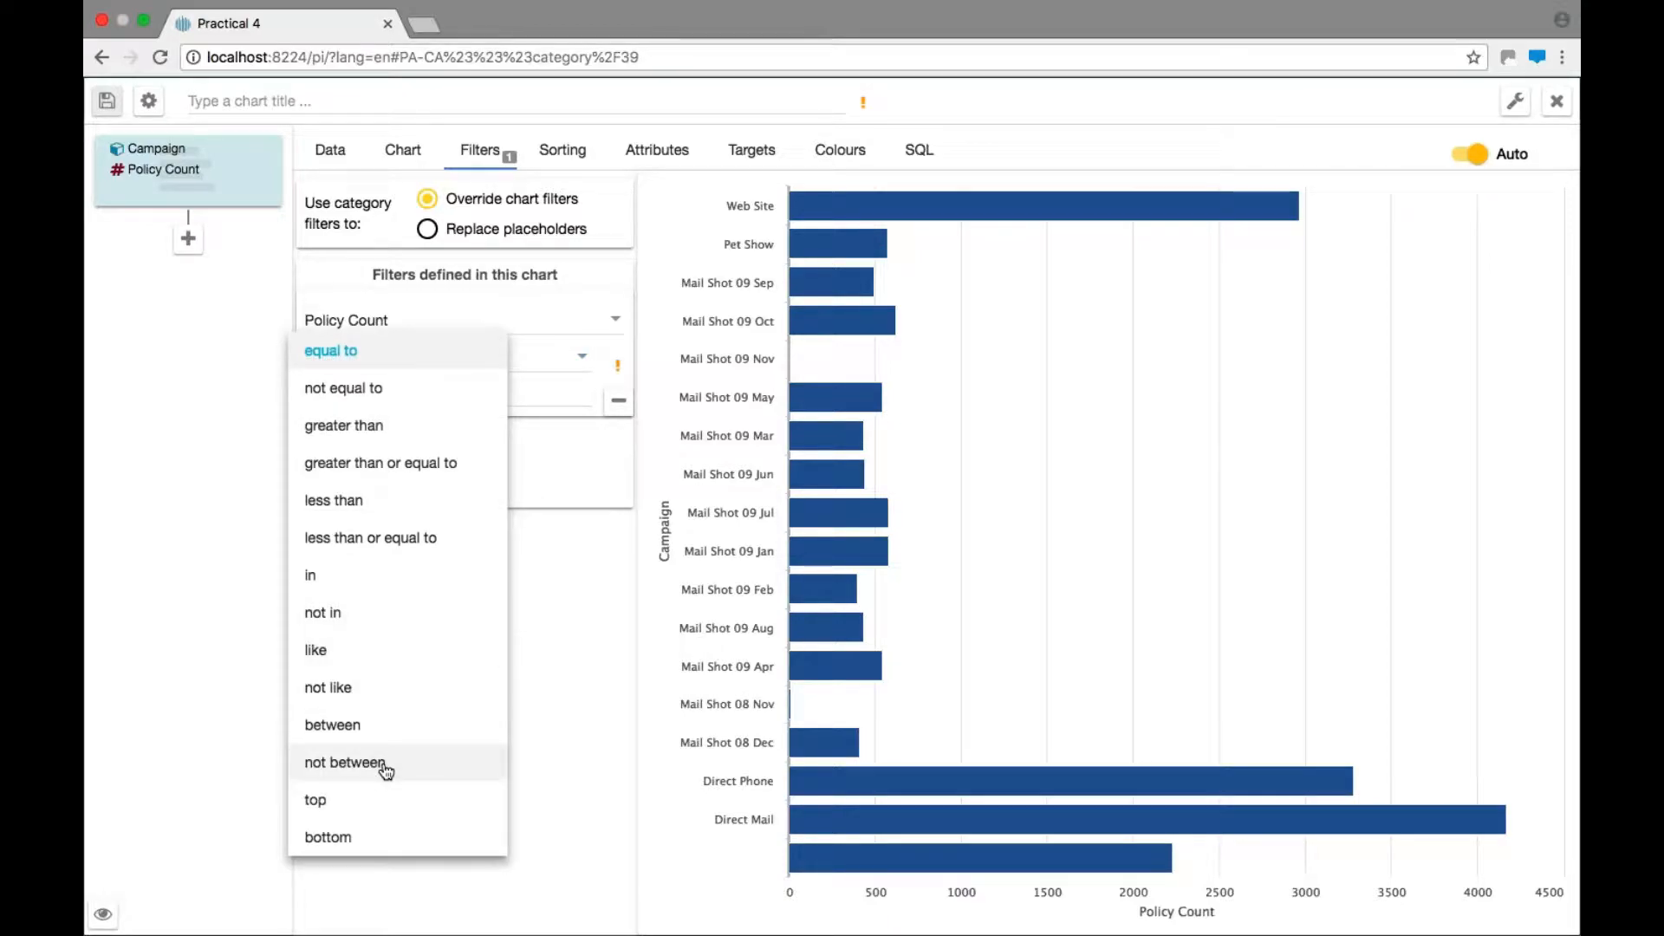
pyautogui.click(388, 803)
pyautogui.click(362, 389)
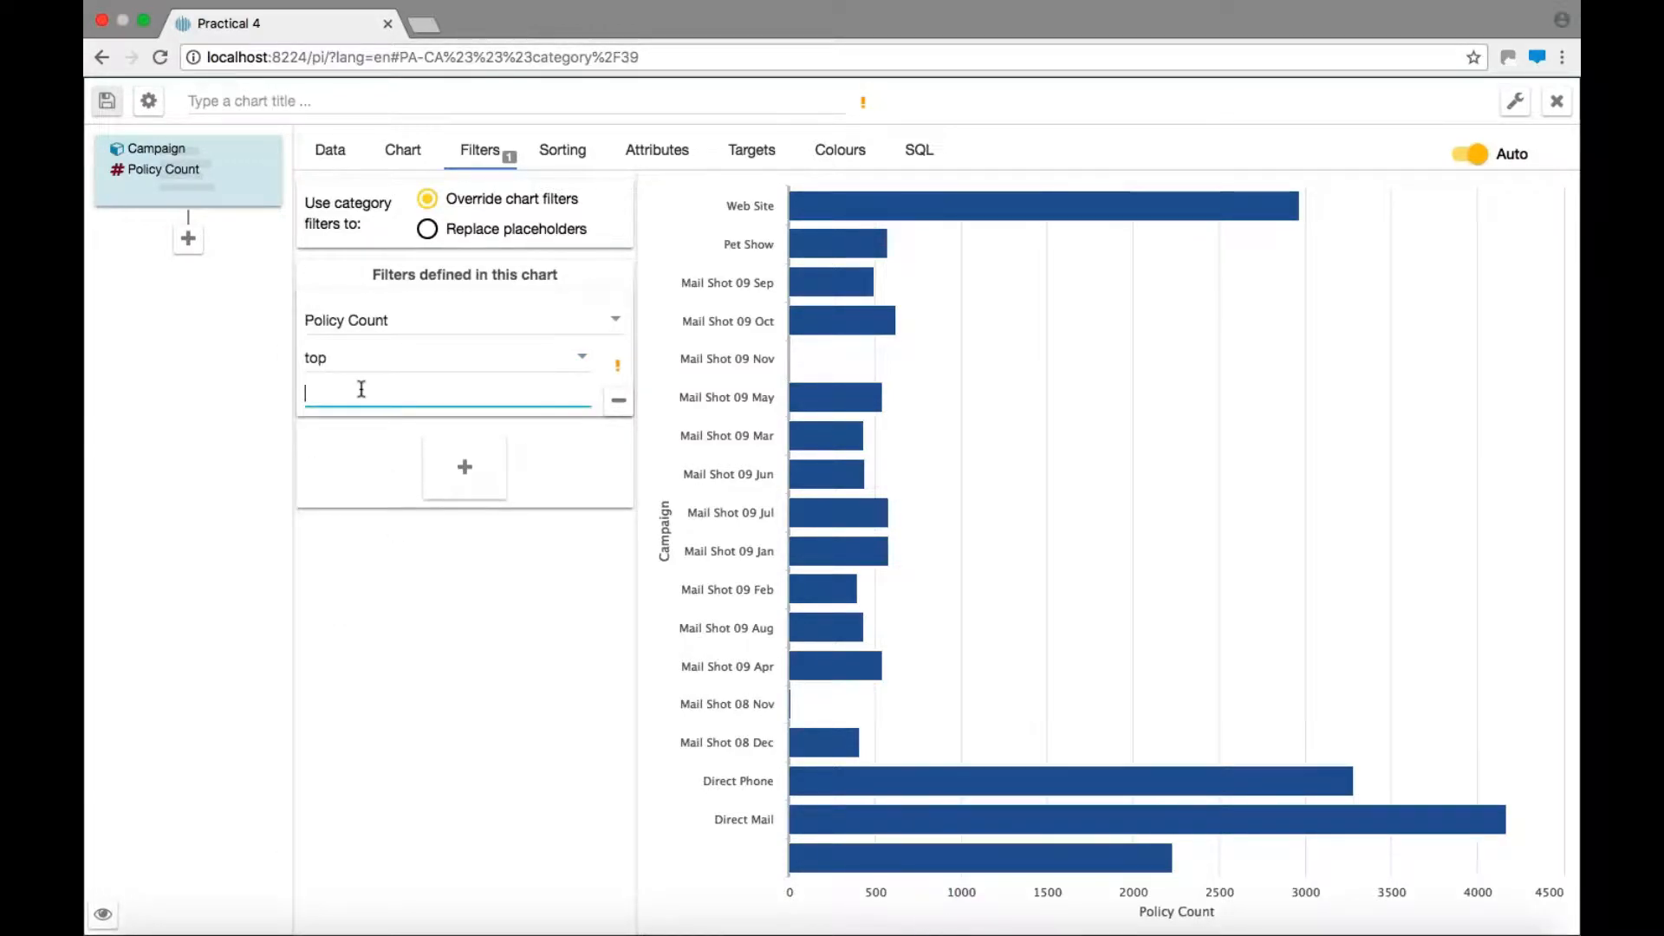
pyautogui.write('10')
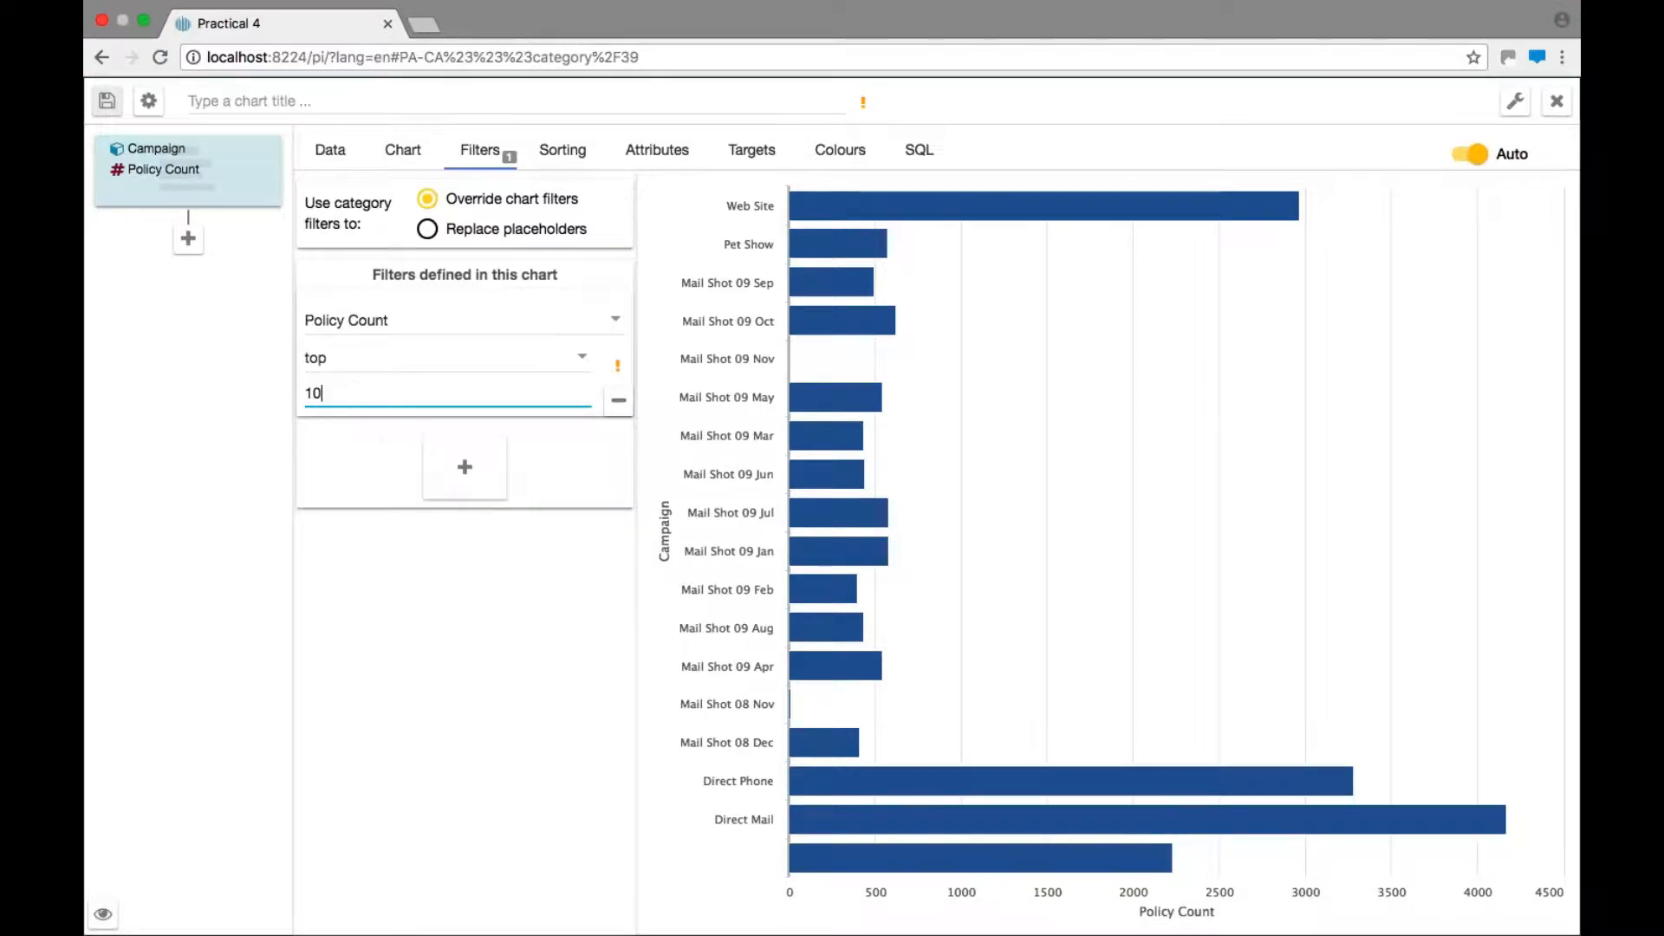
pyautogui.press('Return')
# Show the data values on the chart, title it "Top 10 Campaigns" and save it to the dashboard
pyautogui.click(652, 151)
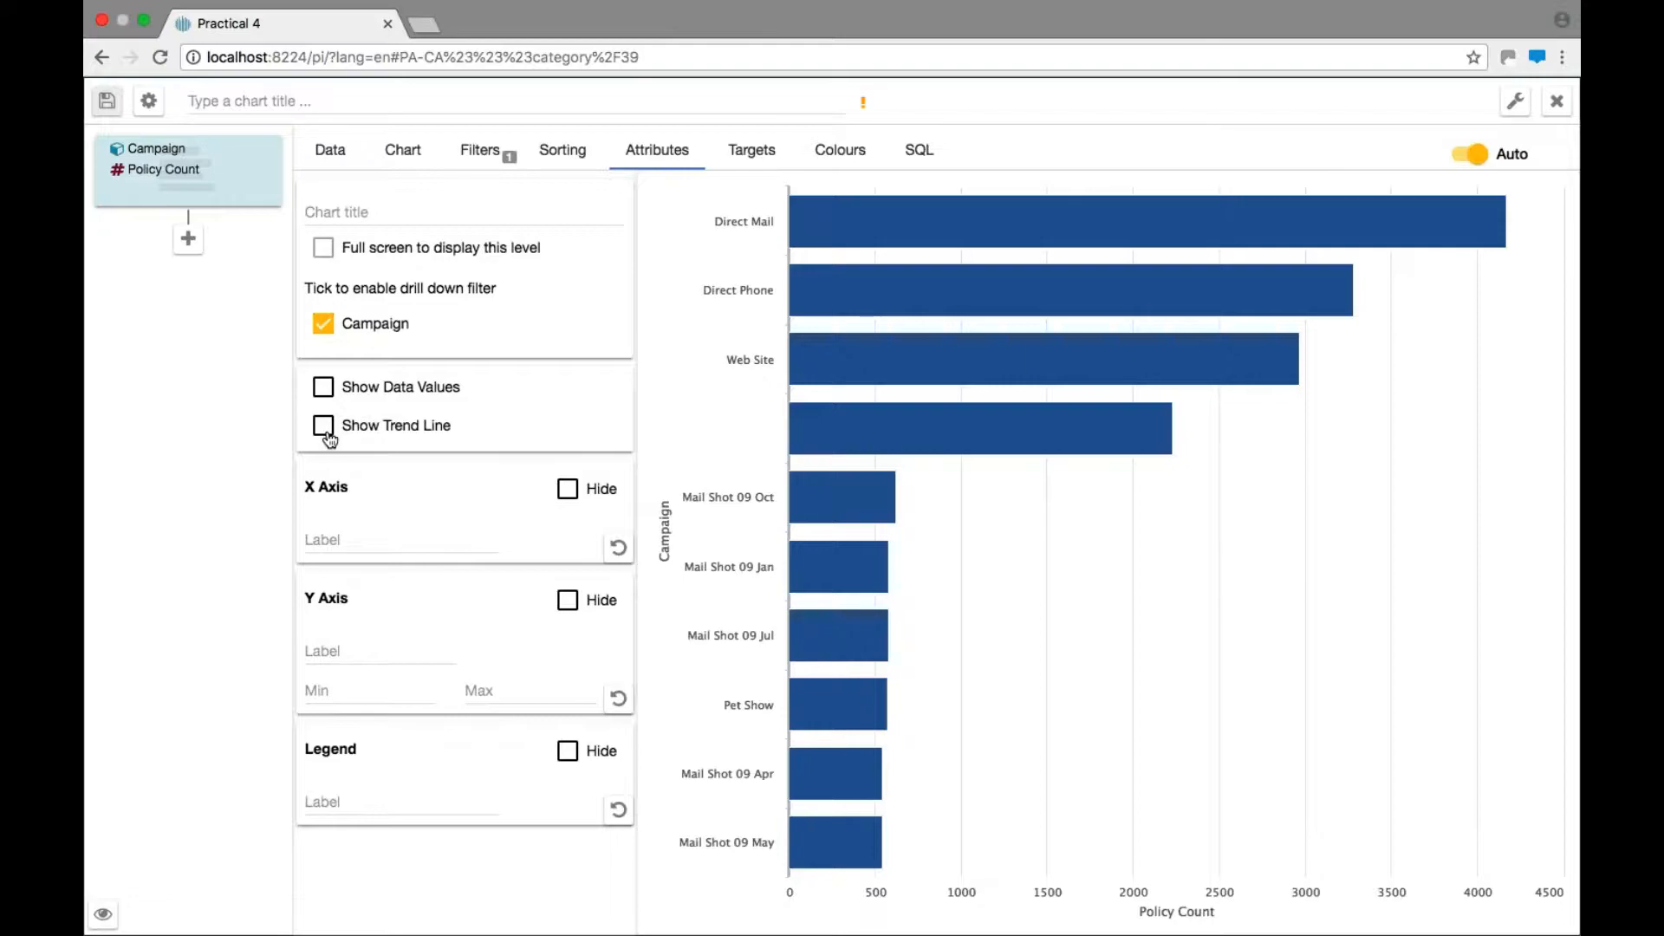
pyautogui.click(324, 392)
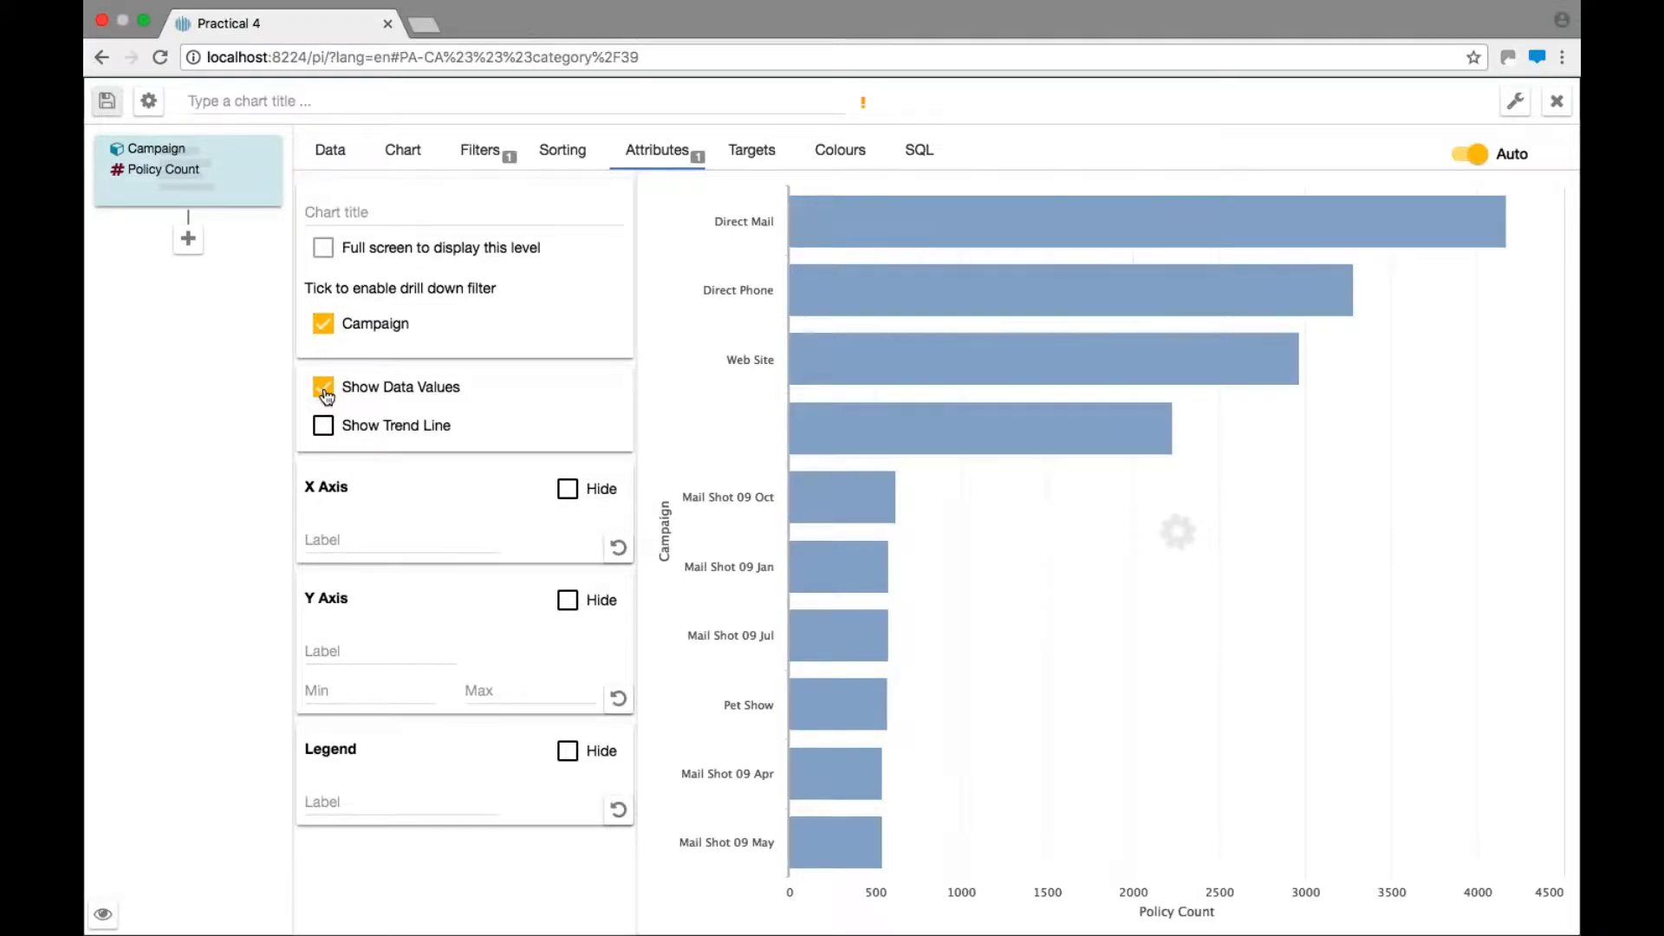
pyautogui.click(332, 101)
pyautogui.write('Top 10 Camp')
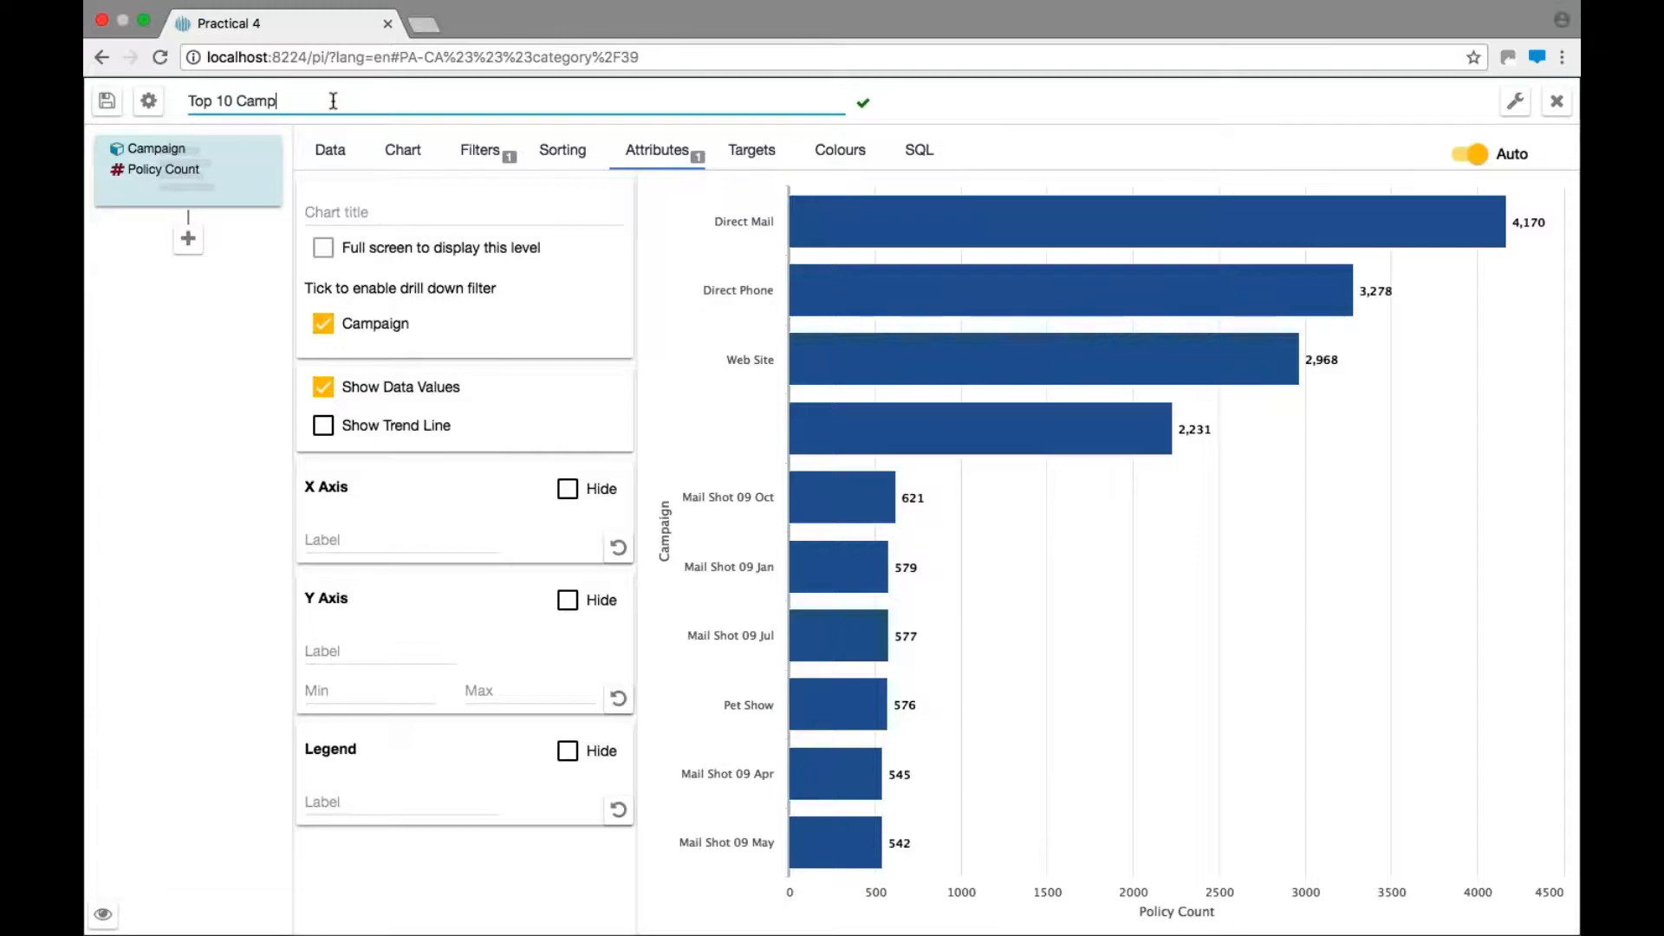
pyautogui.write('aigns')
pyautogui.click(107, 102)
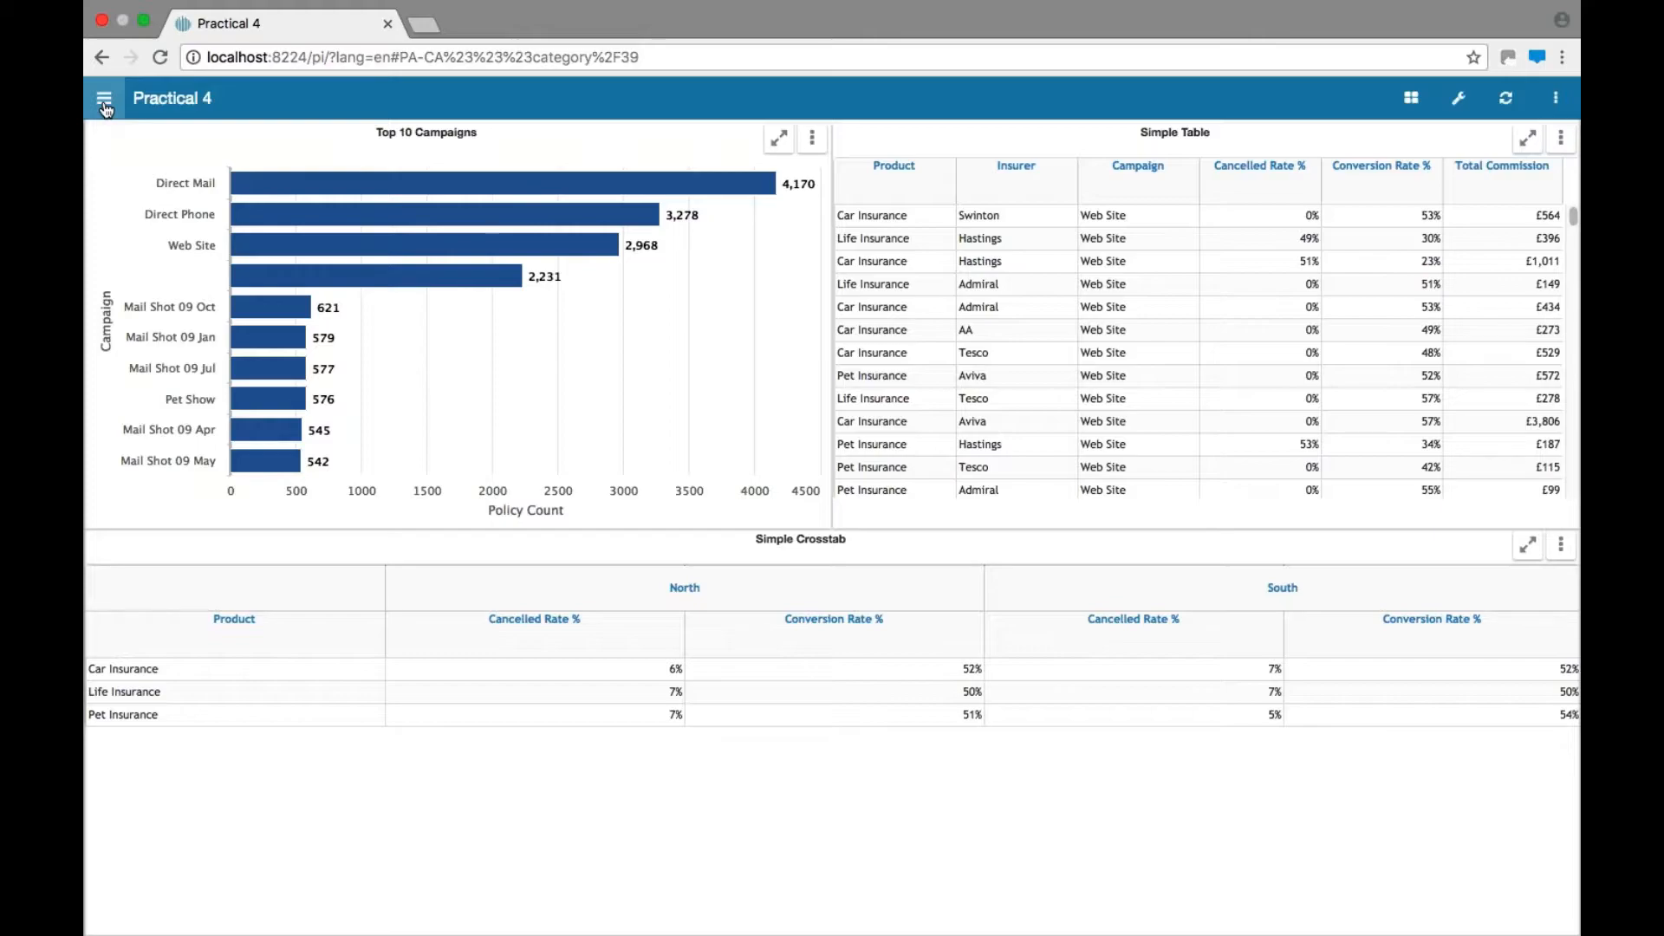
# Split the Simple Crosstab pane into two side-by-side panes and start a new chart in the empty one
pyautogui.click(1561, 547)
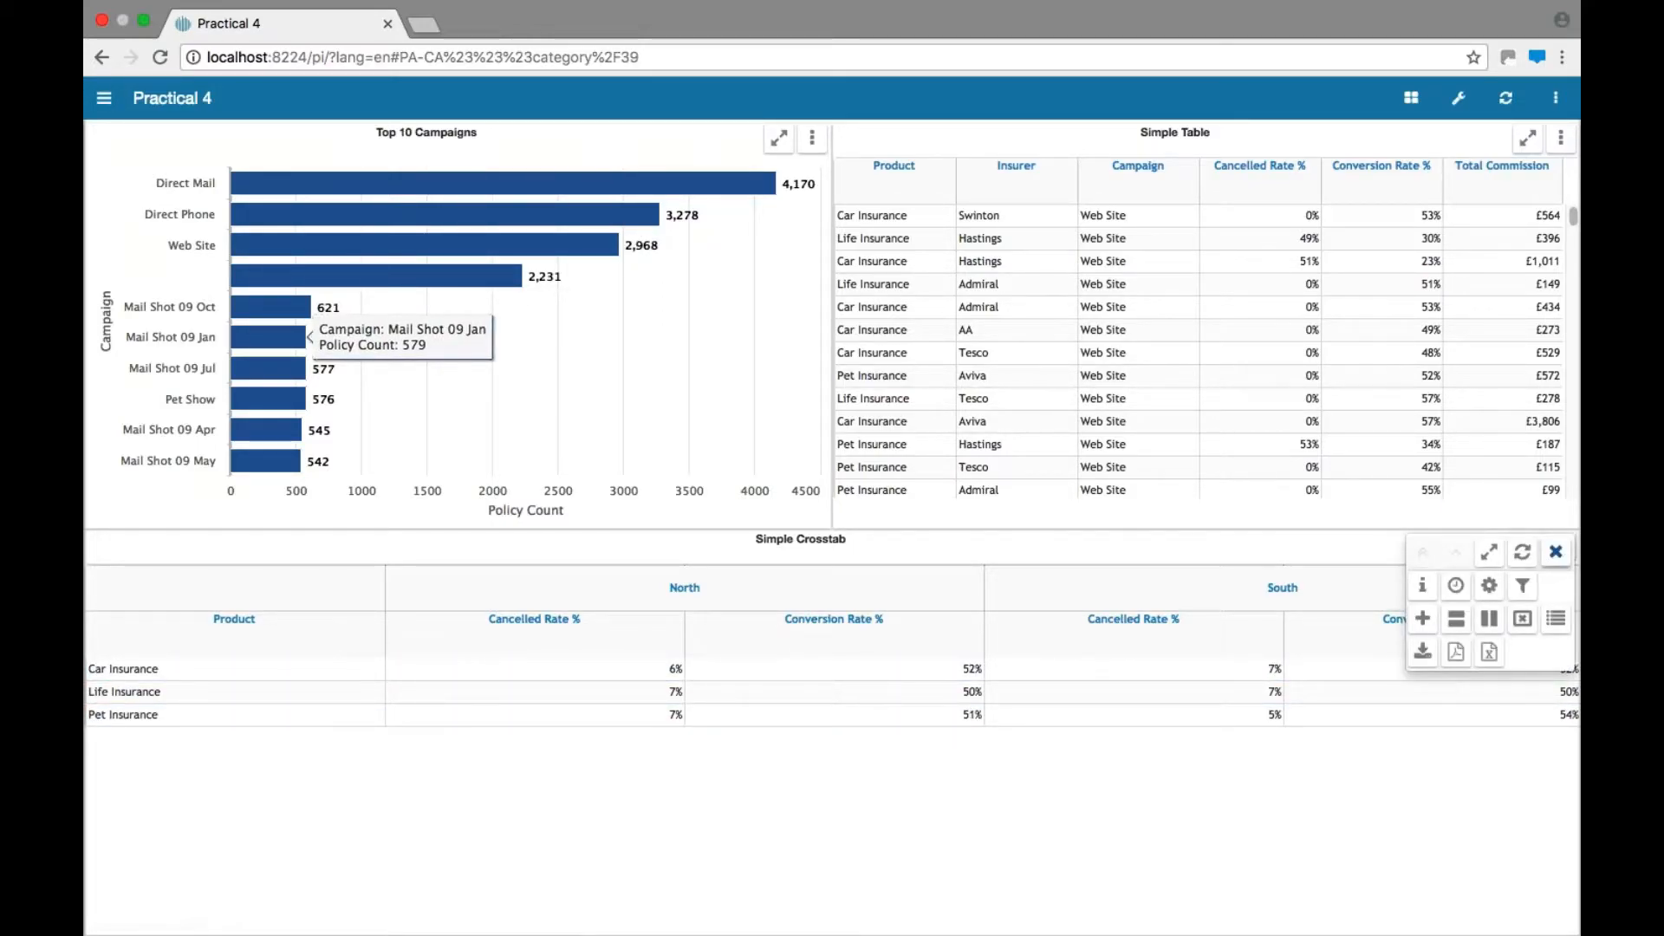
pyautogui.click(1489, 618)
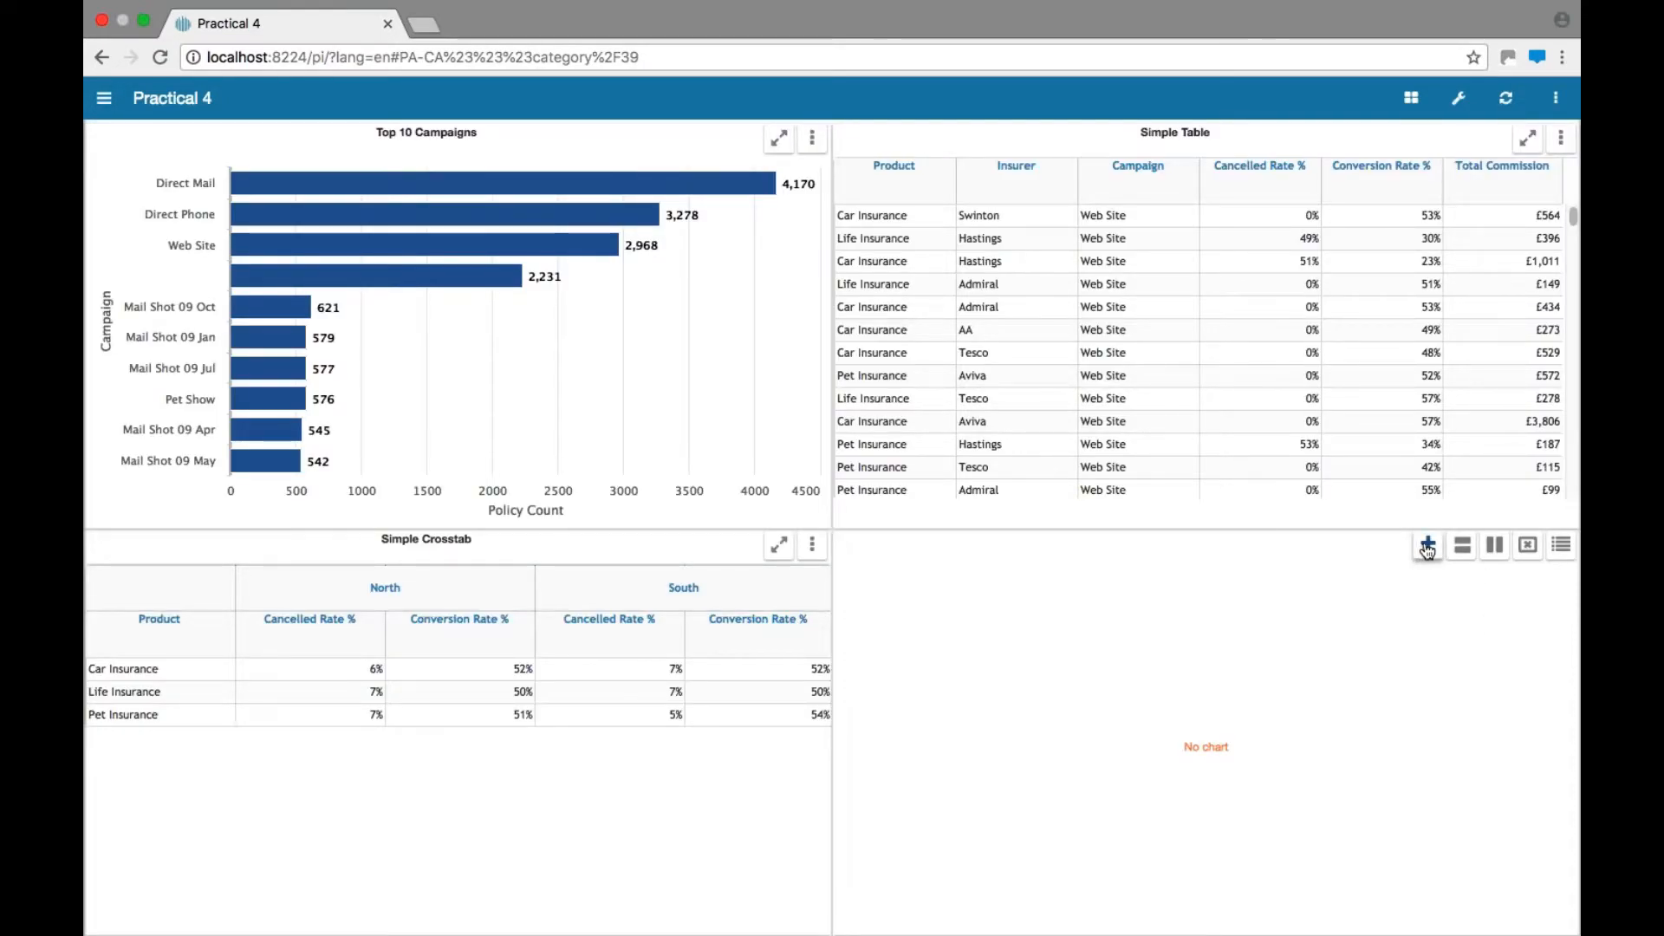
pyautogui.click(1427, 546)
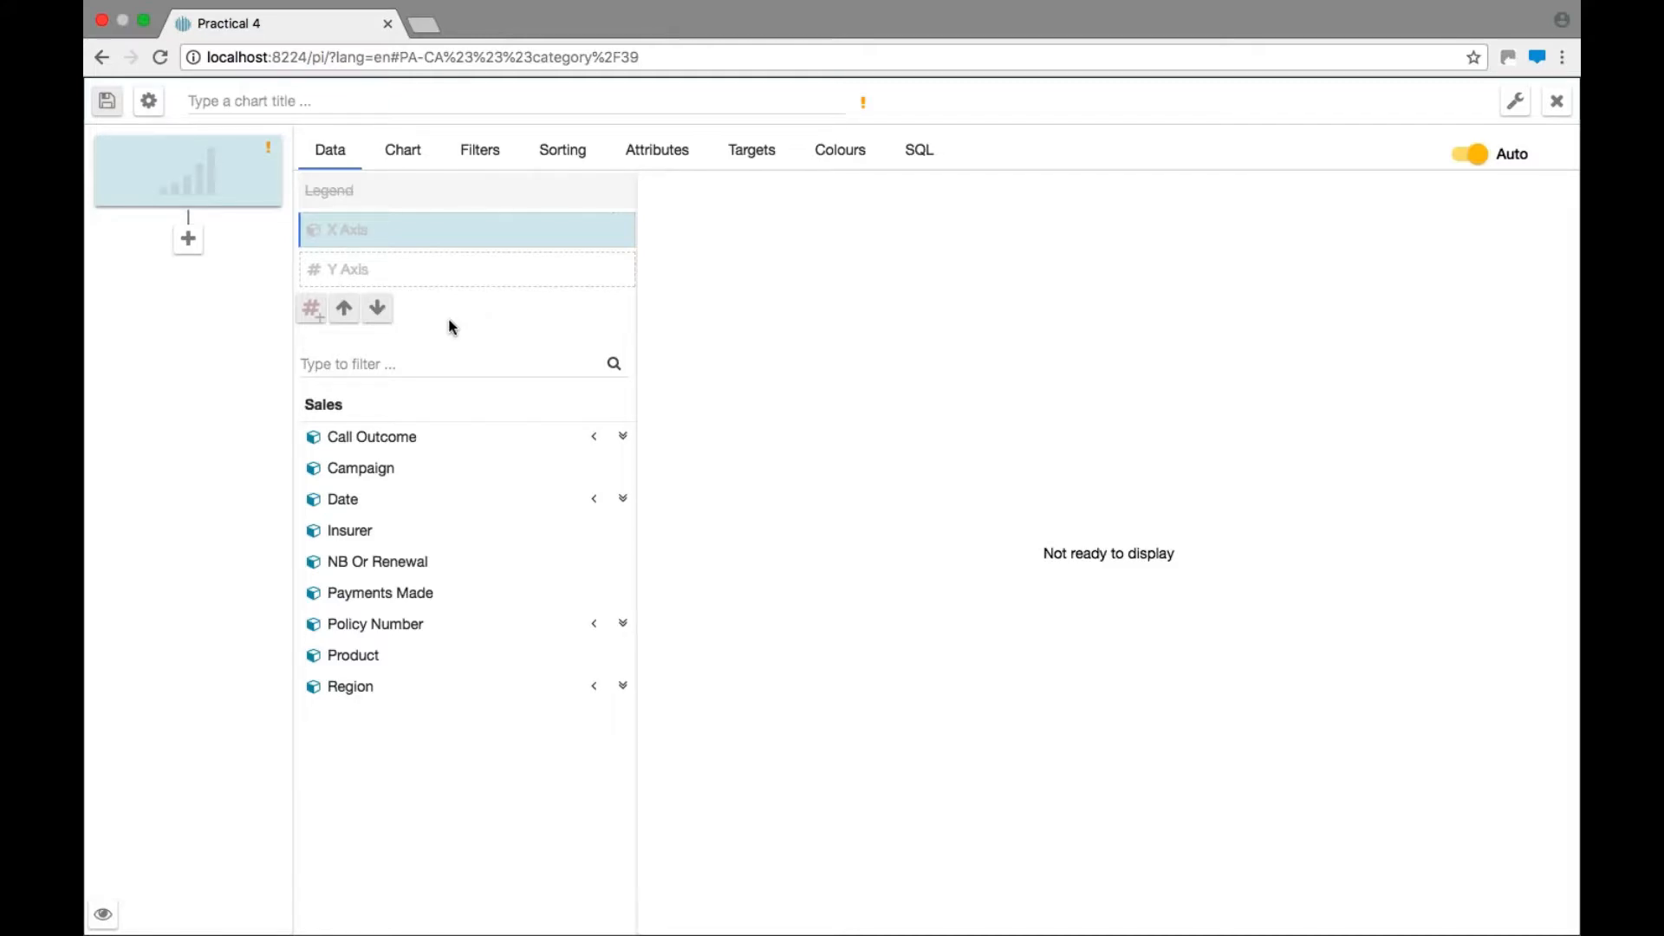
# Put Sales Person from the Region hierarchy on the X axis and Policy Count on the Y axis
pyautogui.click(622, 687)
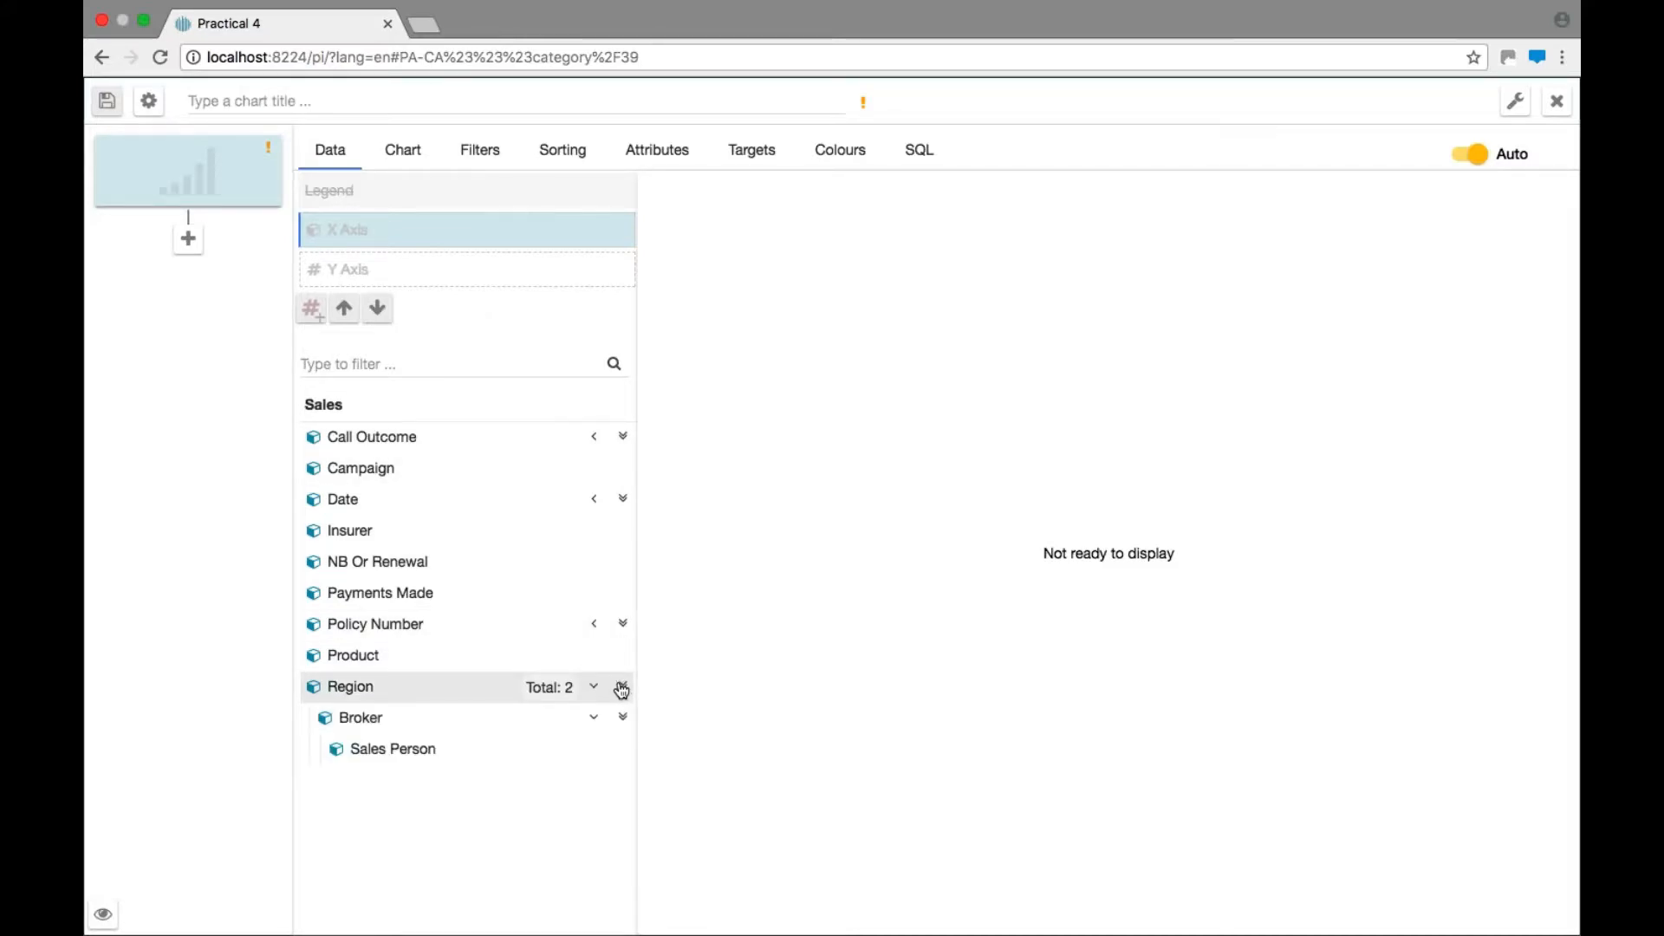
pyautogui.click(394, 749)
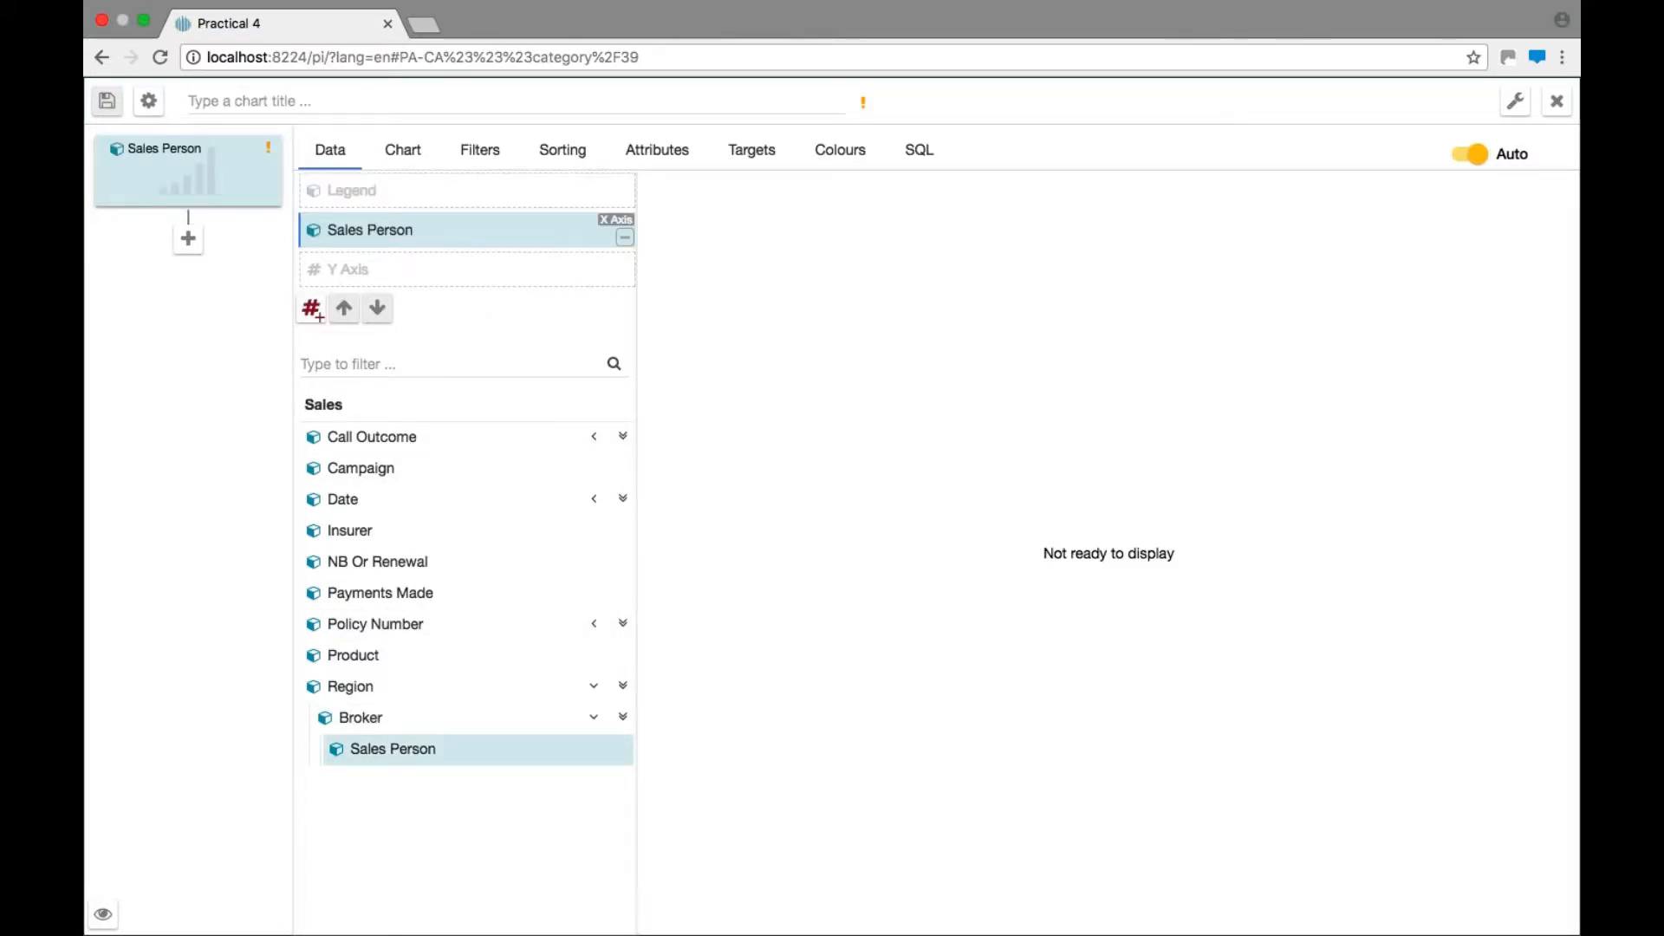
pyautogui.click(401, 273)
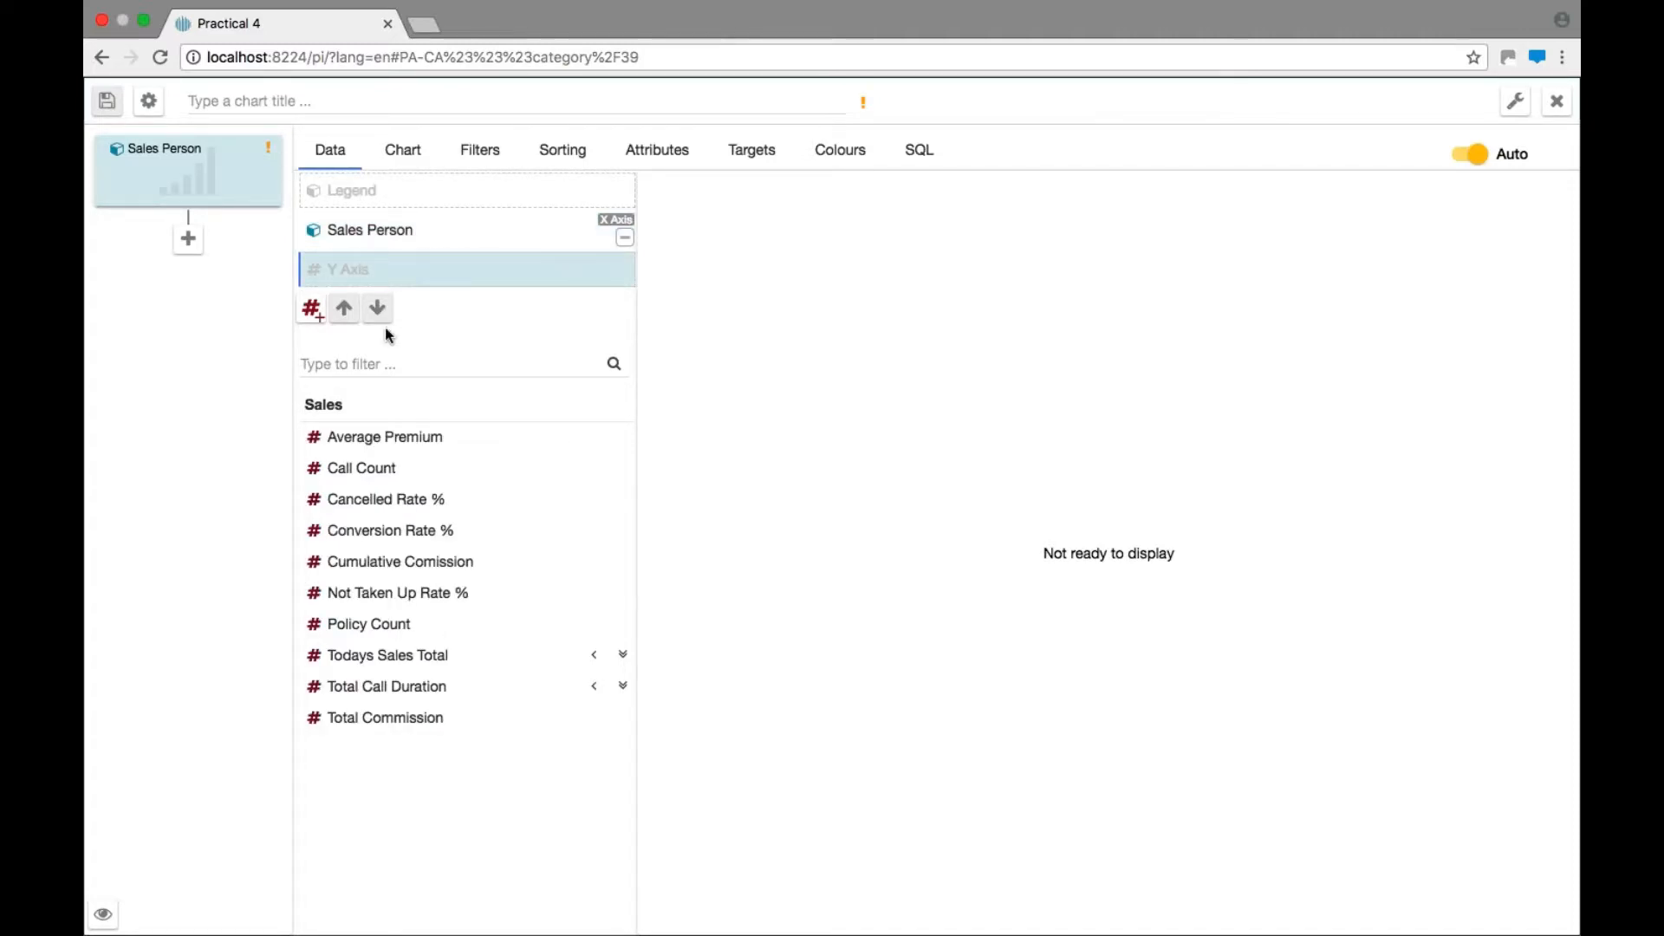
pyautogui.click(425, 624)
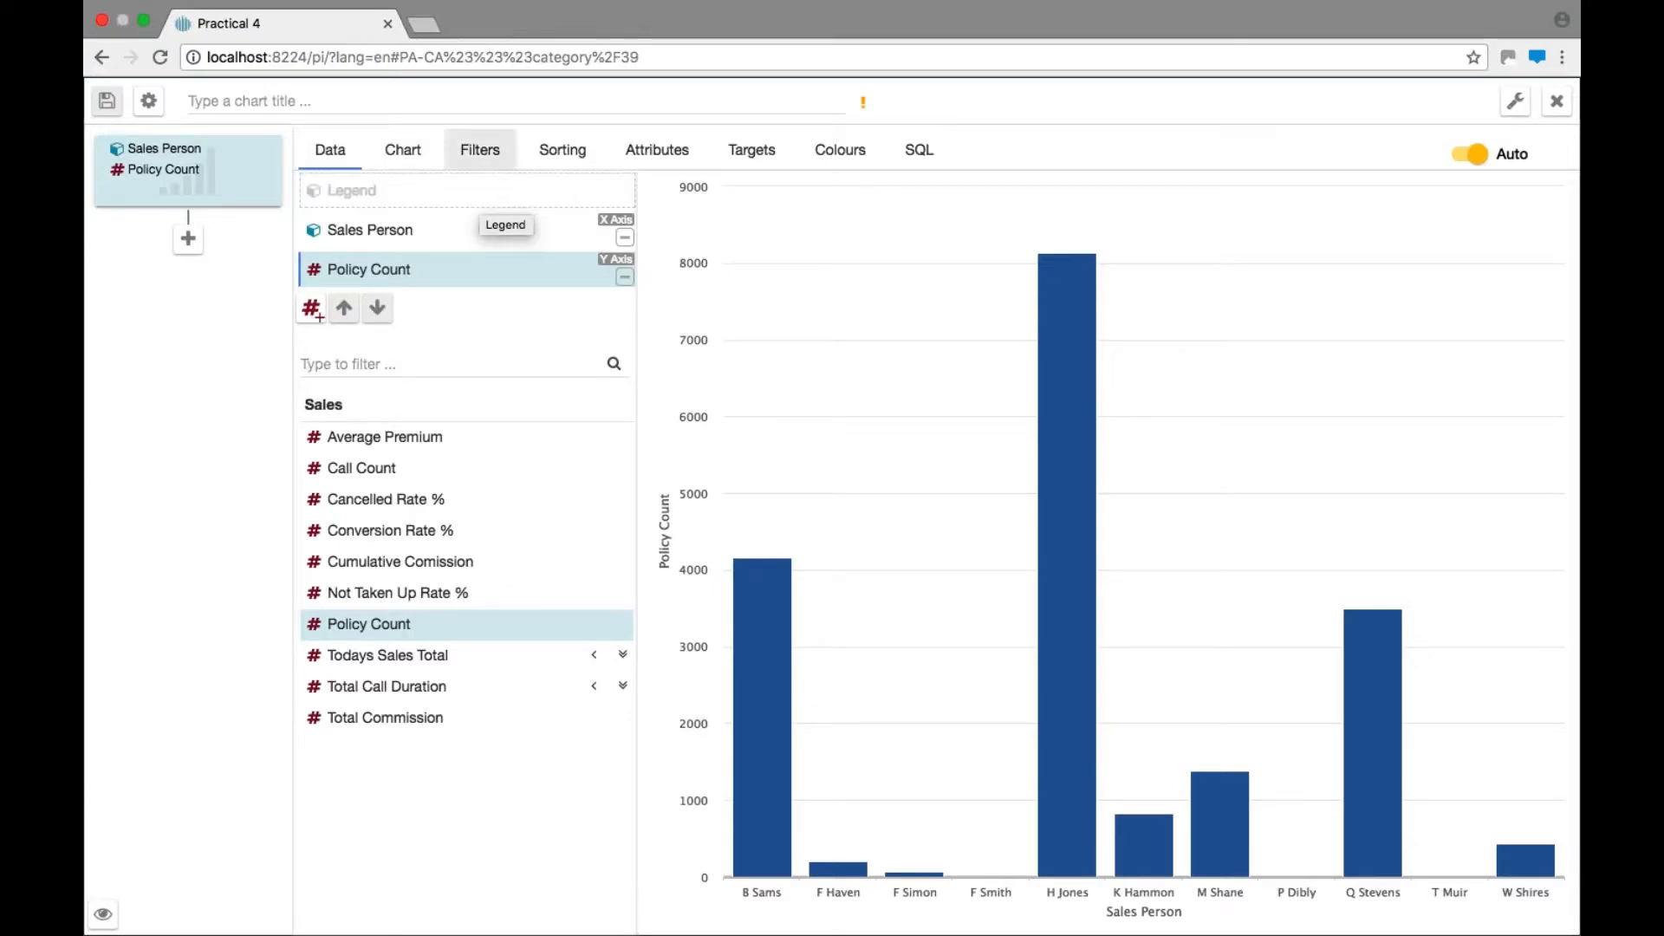
# Title the chart "Simple Chart" and save it to the dashboard
pyautogui.click(373, 99)
pyautogui.write('Simple Chart')
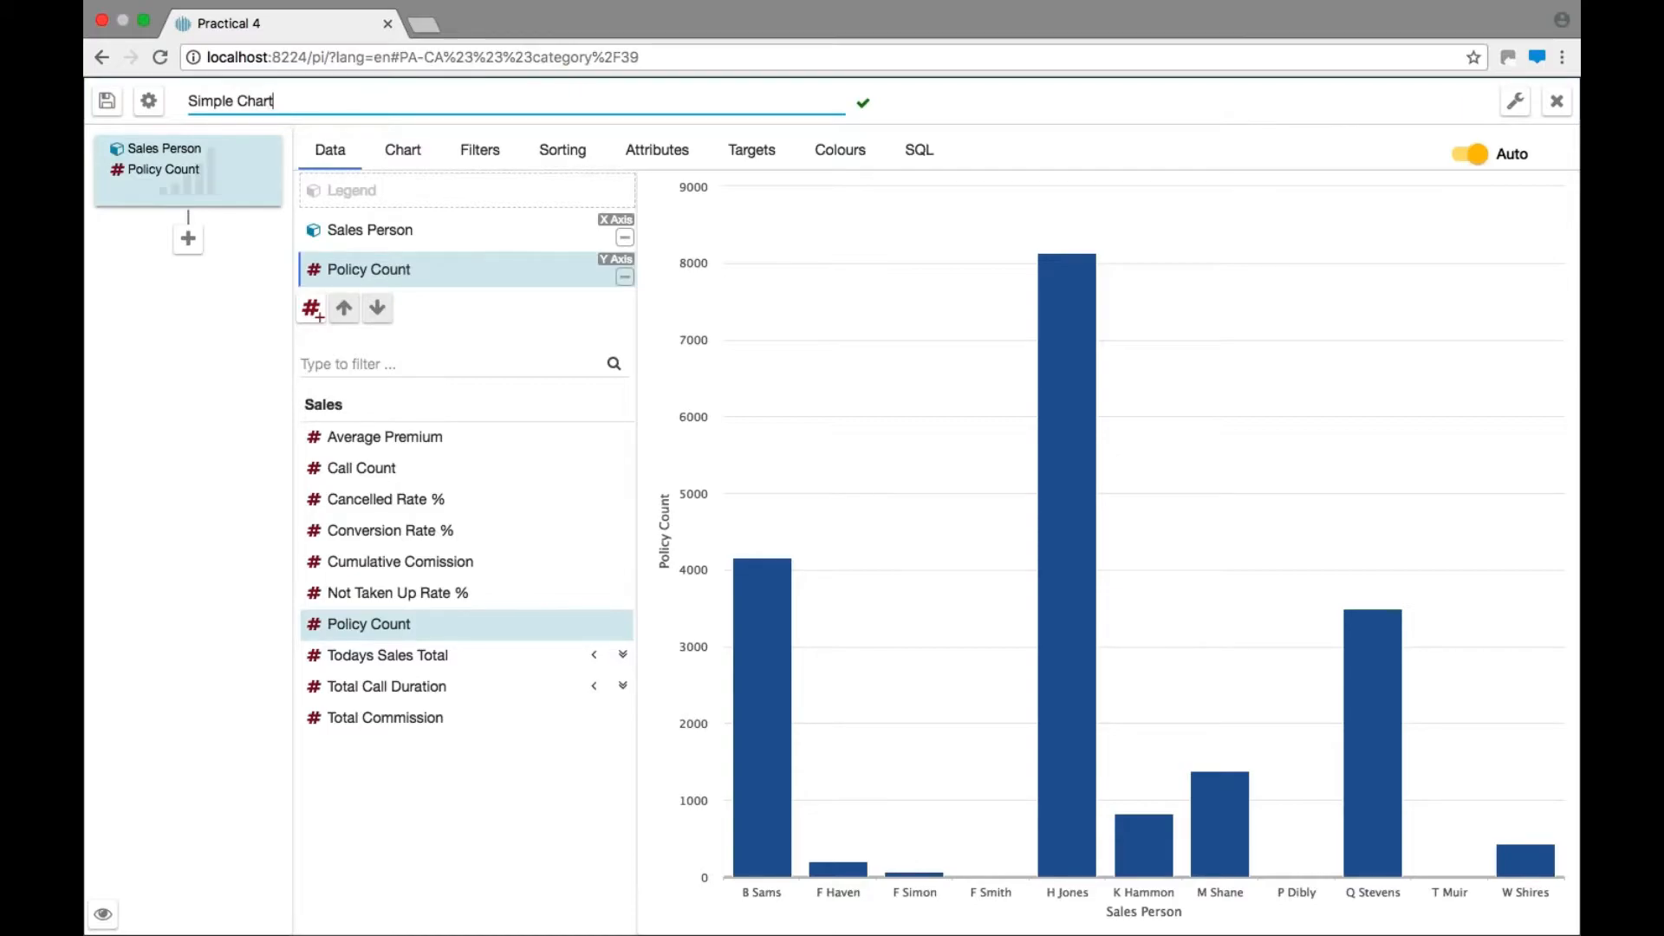
pyautogui.click(109, 102)
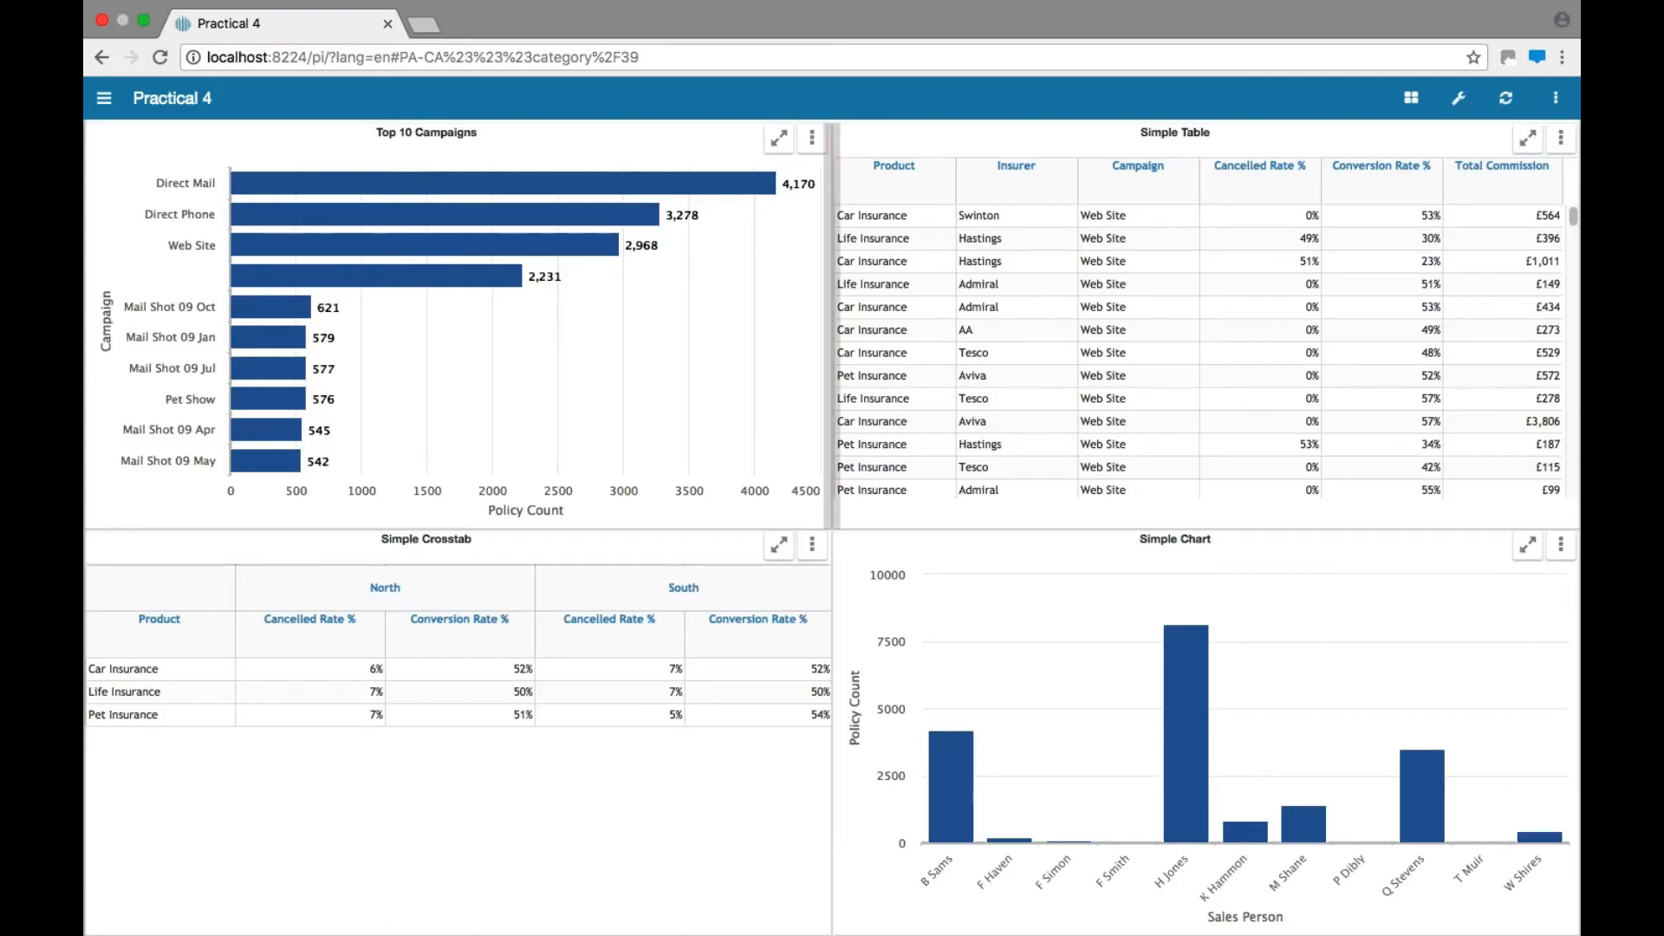
# Widen the Top 10 Campaigns and Simple Chart panes and save the arrangement as the default layout
pyautogui.moveTo(830, 420); pyautogui.dragTo(979, 416)
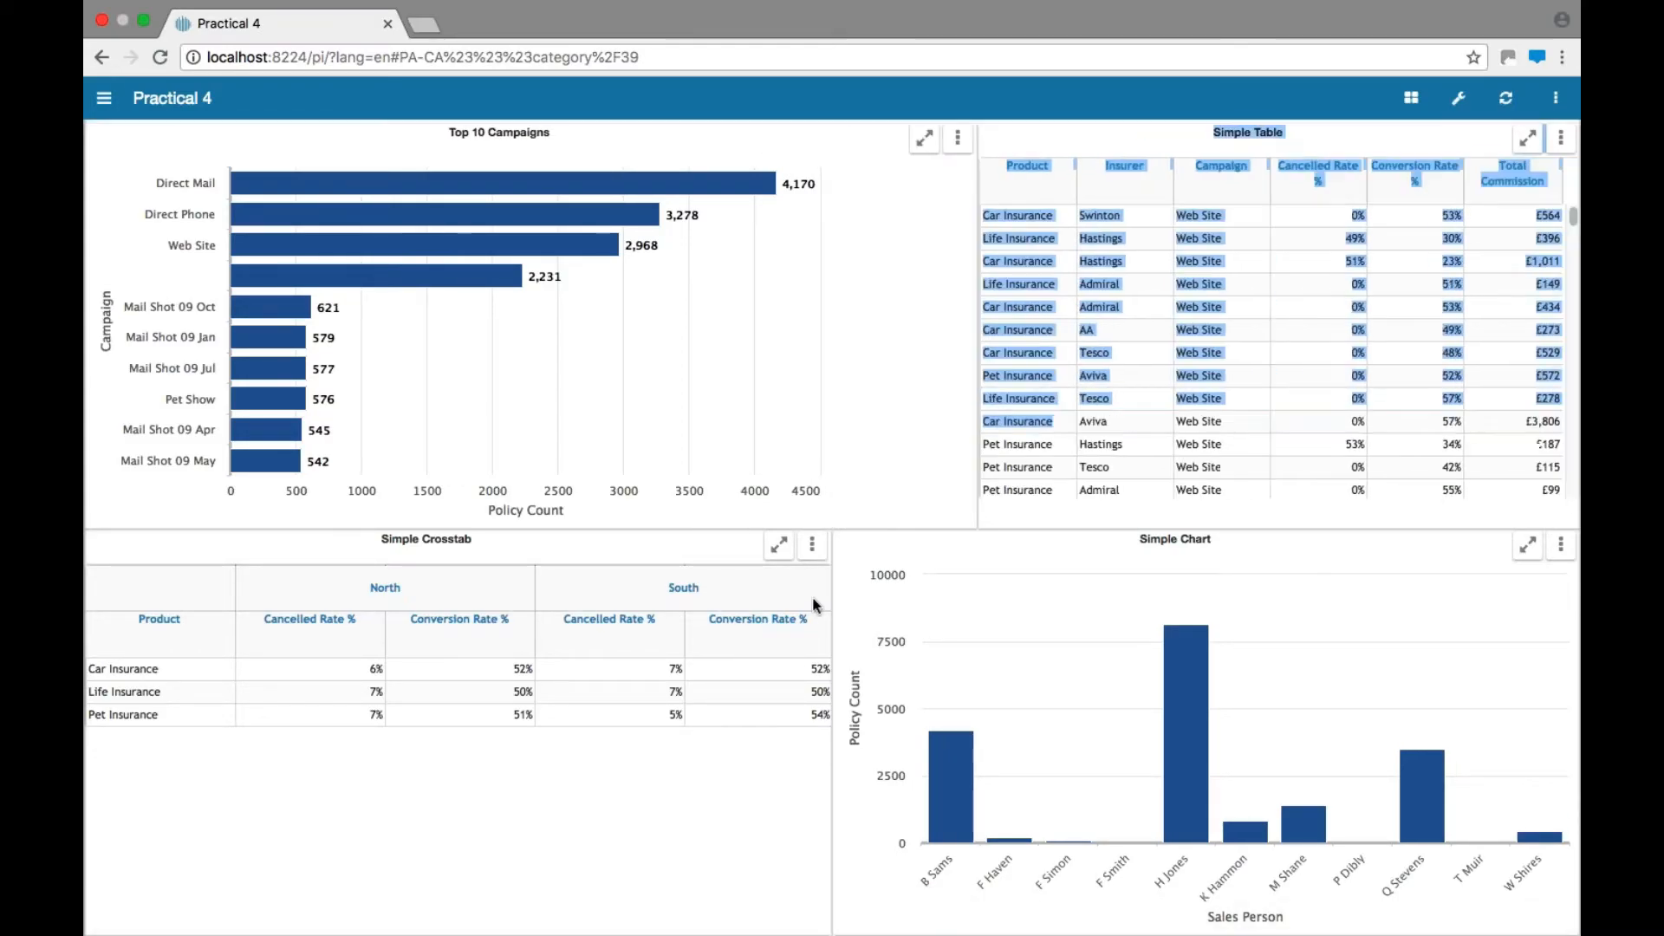
pyautogui.moveTo(832, 633); pyautogui.dragTo(745, 633)
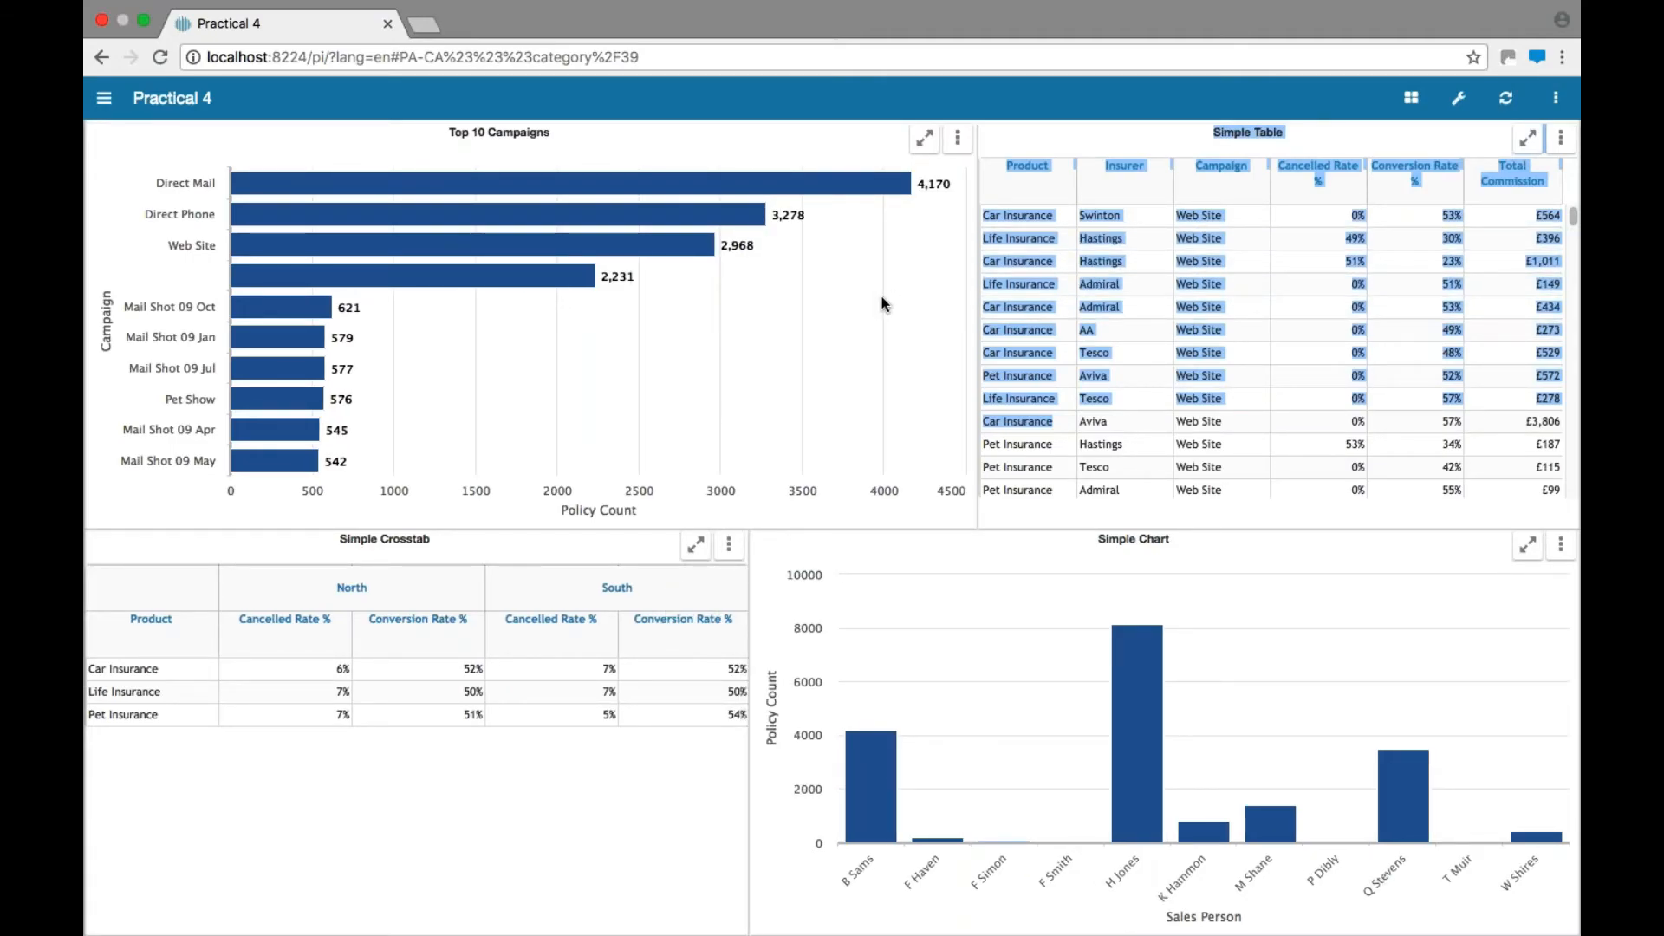
pyautogui.click(1415, 99)
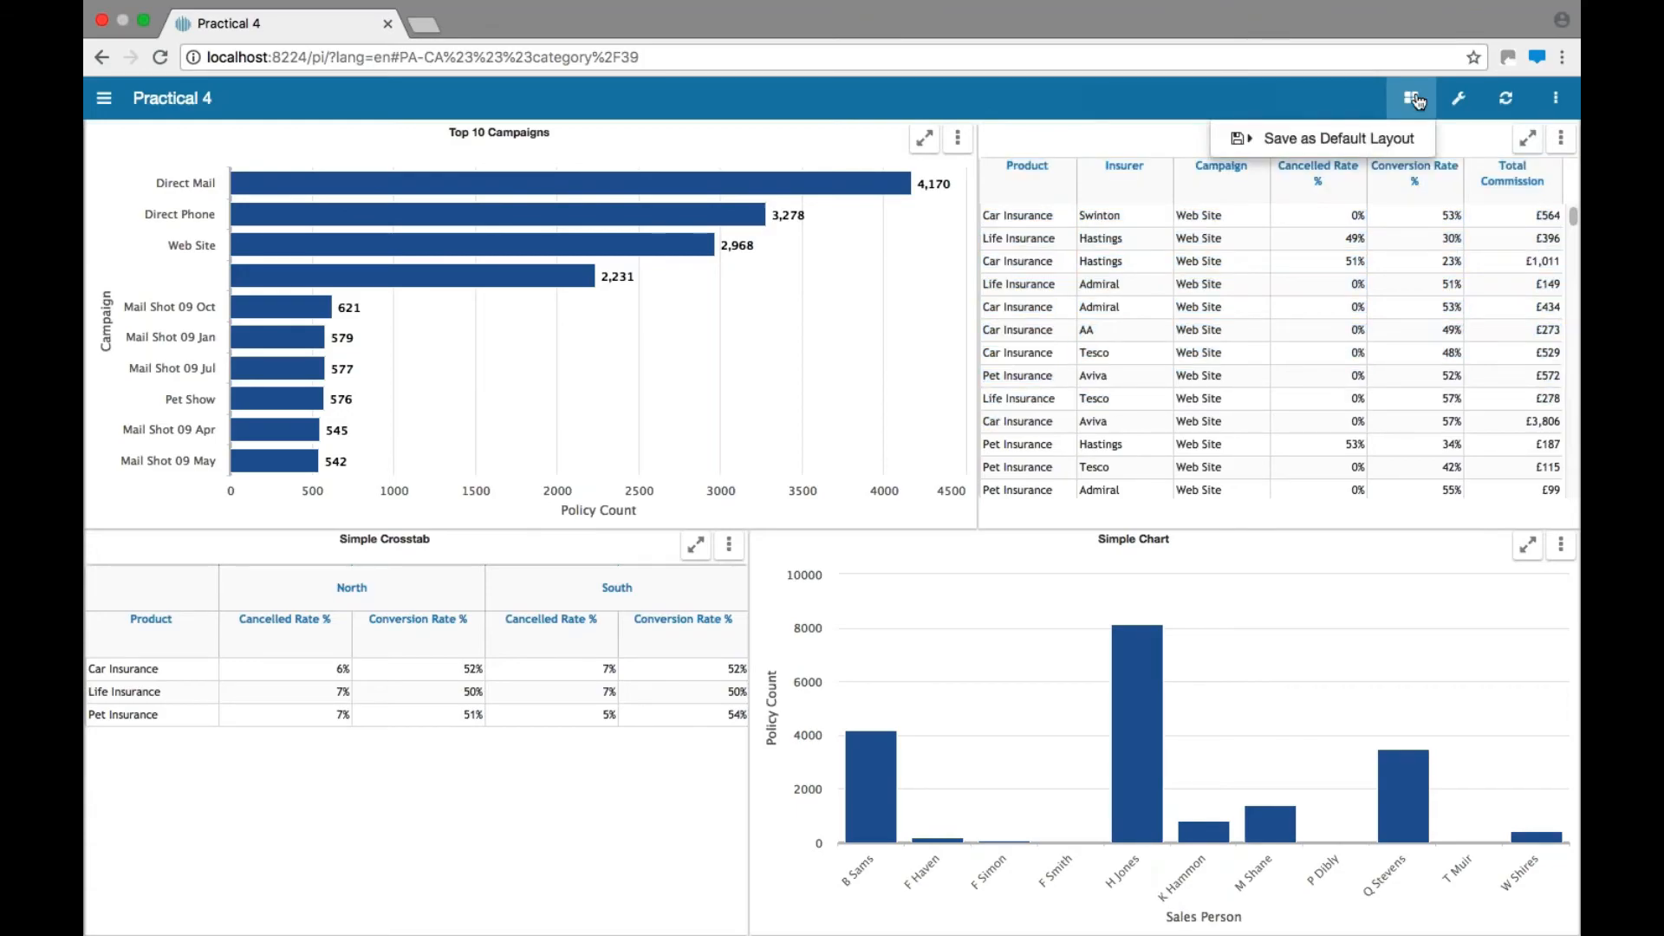
pyautogui.click(1364, 141)
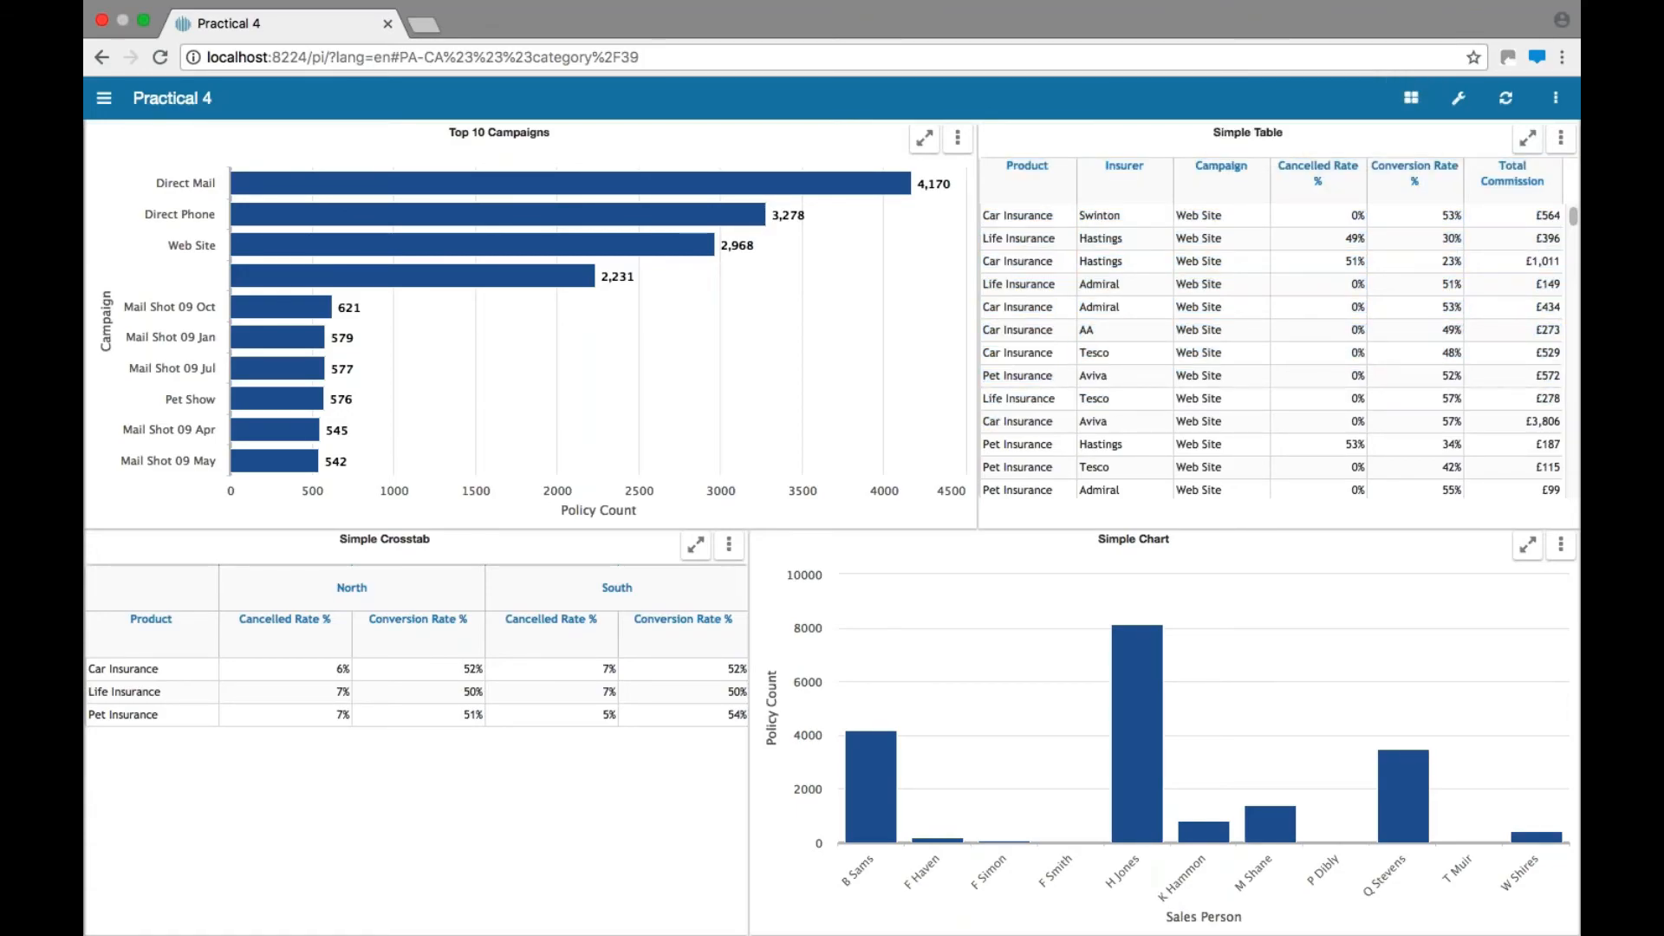